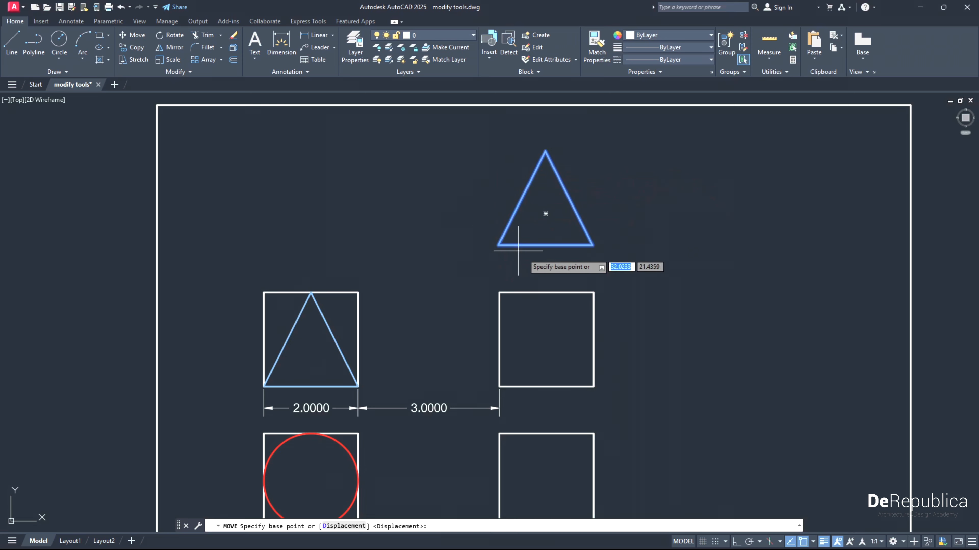
- Move the selected upper triangle horizontally about 5.02 units left, using its lower-left corner as the base point
scroll(530, 249, down, 2)
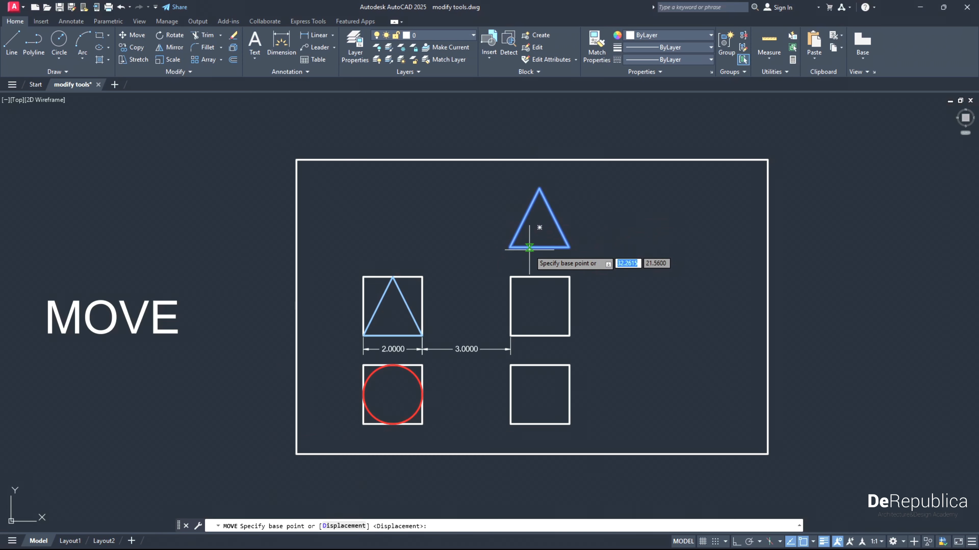
click(510, 247)
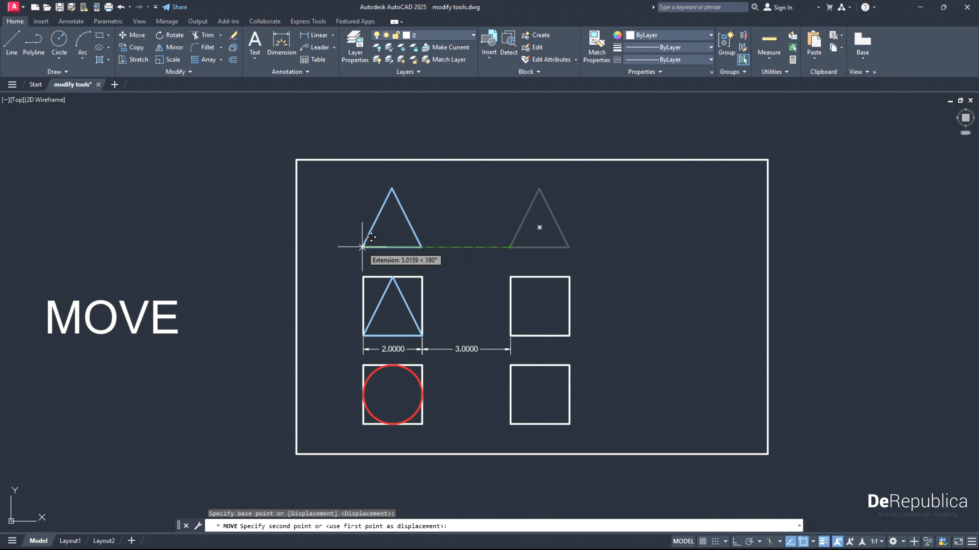
click(362, 247)
- Move the triangle inside the left square 5 units right into the opposite square, using its lower-left corner as base point
middle_drag(418, 336, 419, 298)
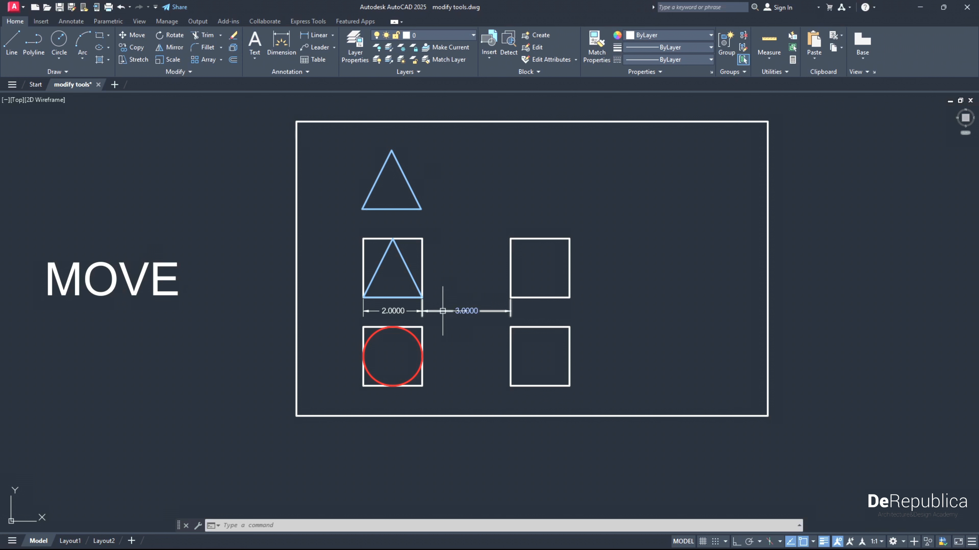
click(409, 273)
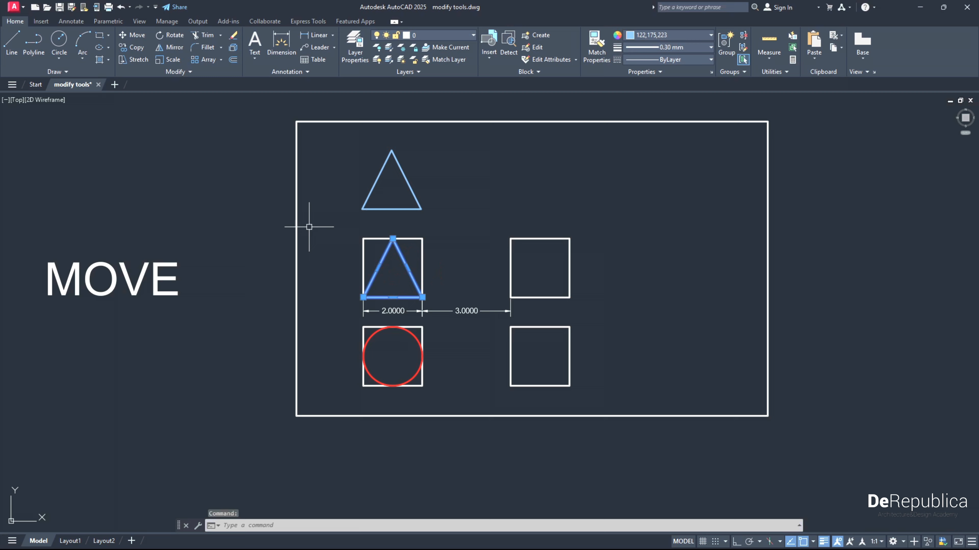
click(137, 35)
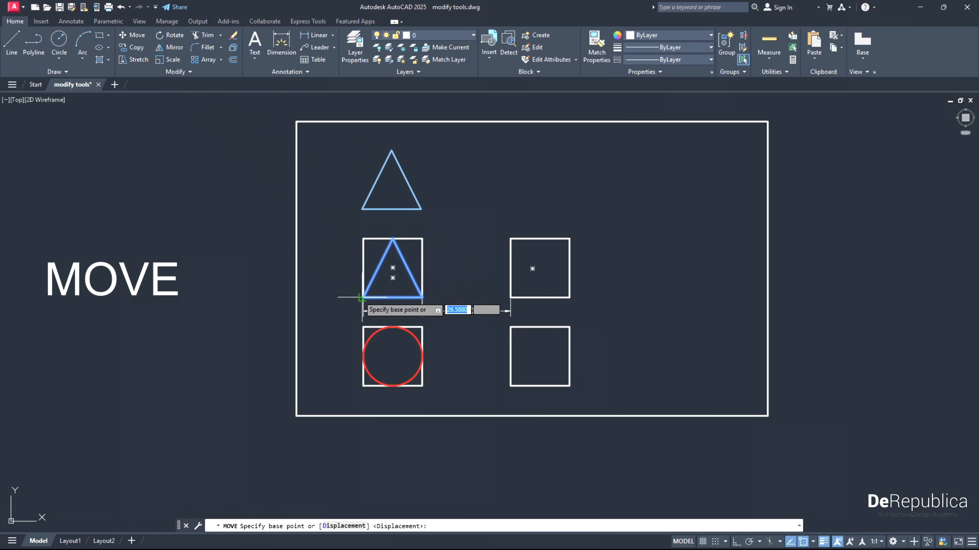
scroll(362, 297, up, 2)
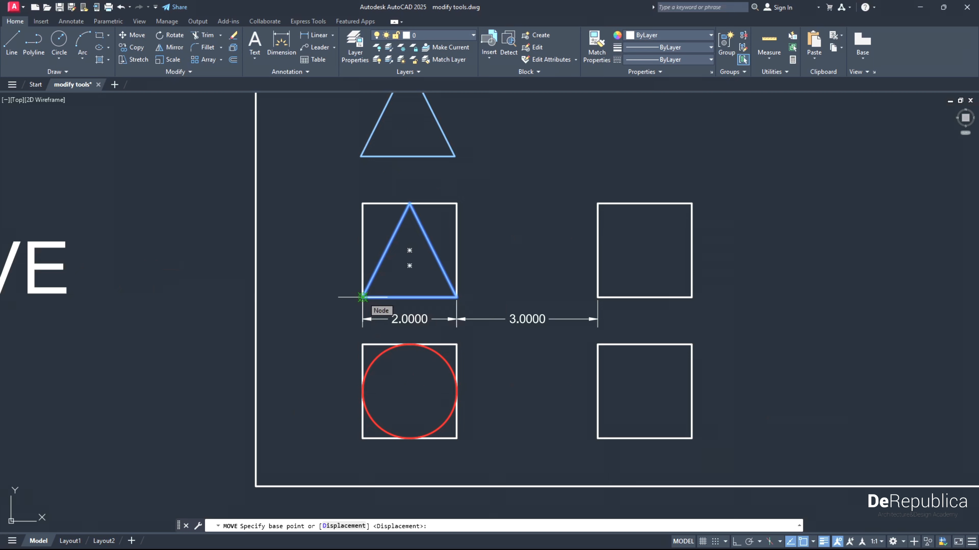
click(362, 297)
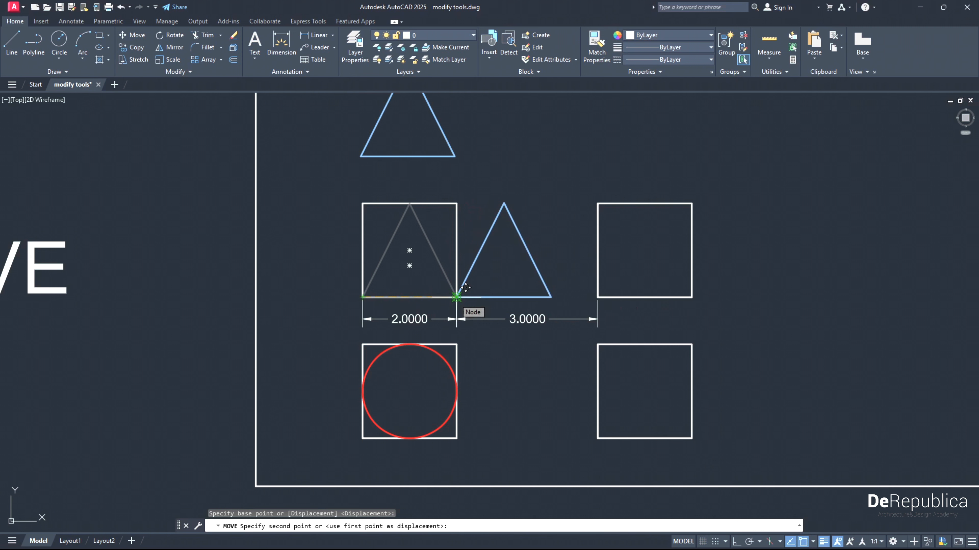
text(5)
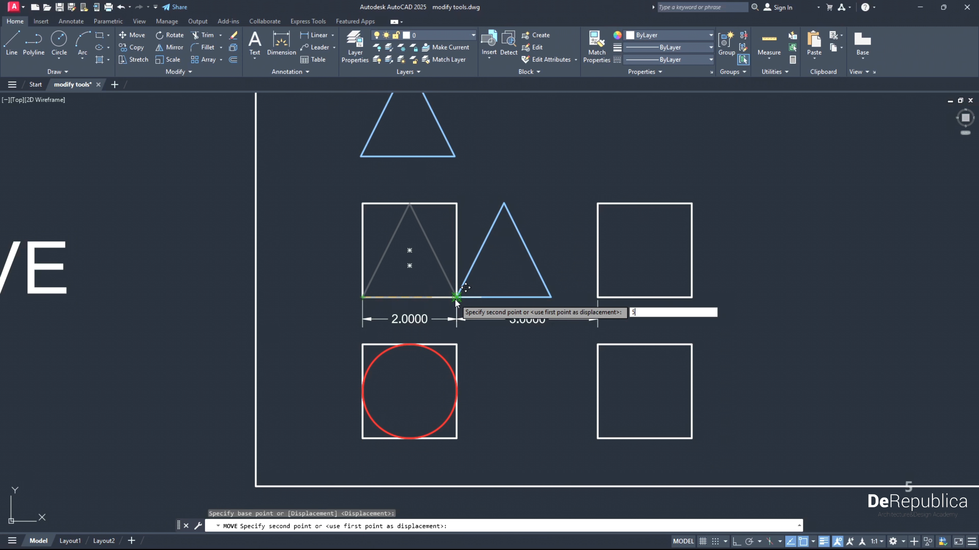
key(Return)
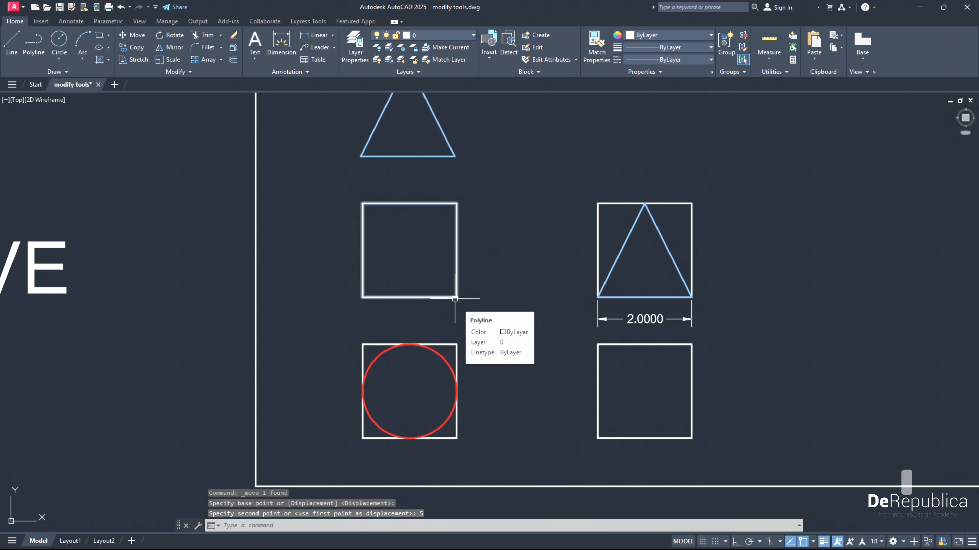
- Move the red circle into the empty lower-right square, from its square's lower-left corner to the matching corner of the empty one
scroll(455, 298, down, 2)
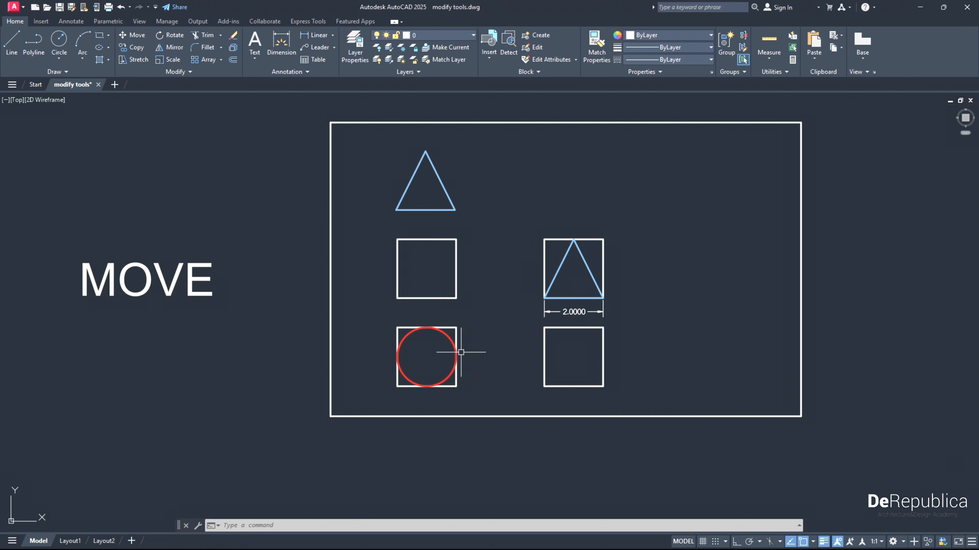
click(451, 342)
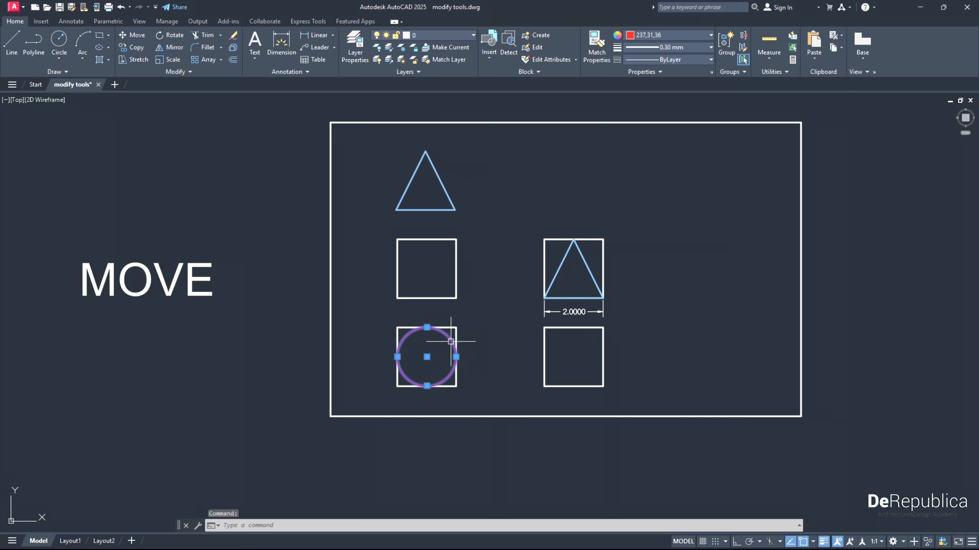
click(134, 35)
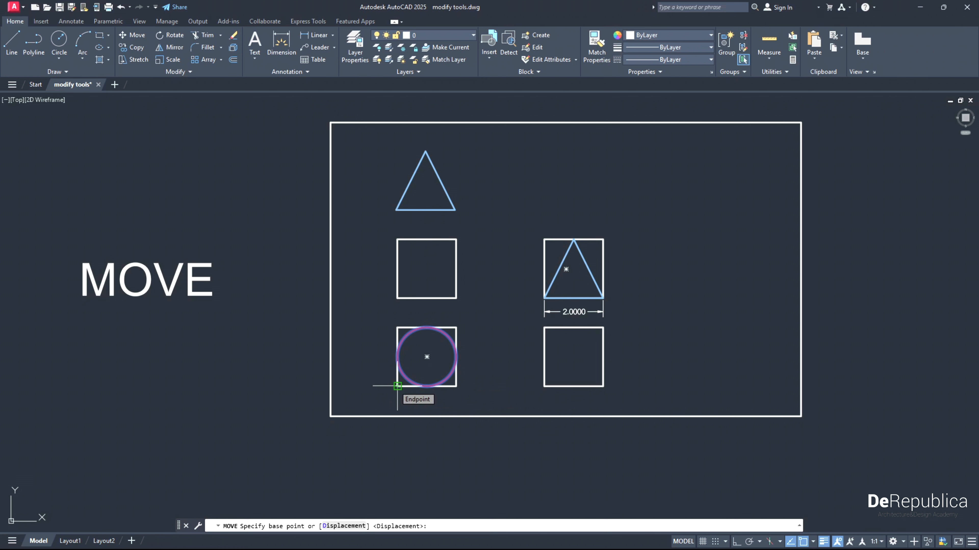
click(398, 385)
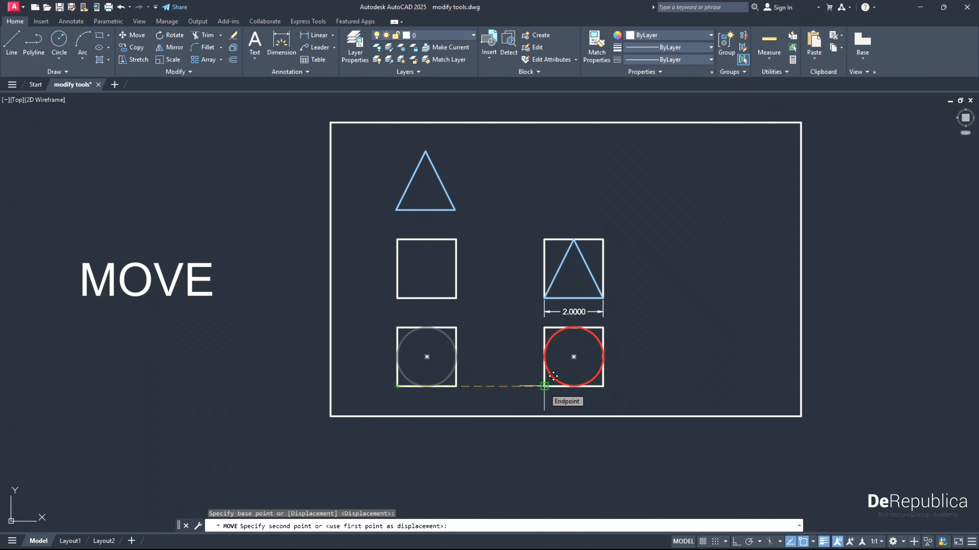
click(544, 385)
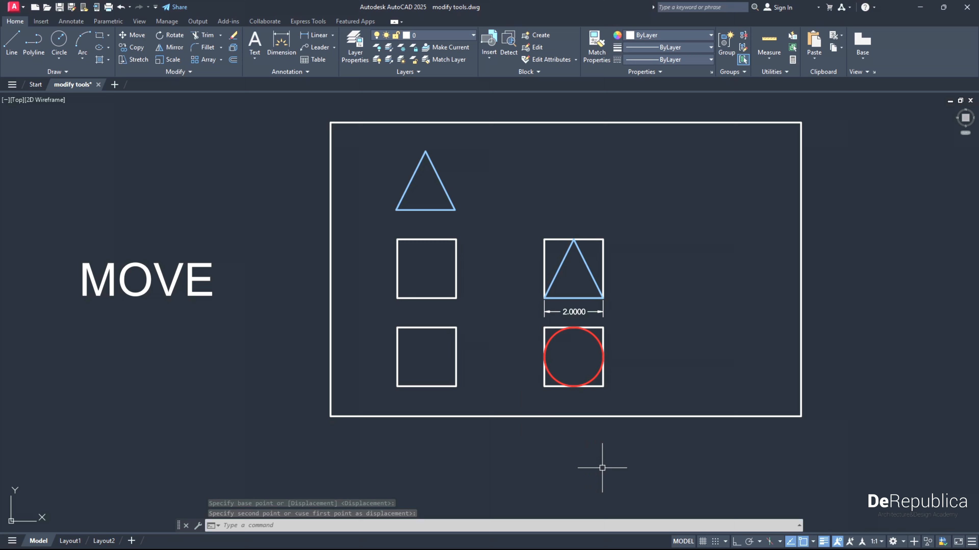
- In the COPY exercise, make three copies of the top triangle in a horizontal row to its right, based on its lower-left corner
mouse_move(603, 466)
middle_down()
mouse_move(576, 294)
mouse_move(562, 342)
mouse_move(572, 229)
middle_up()
middle_drag(532, 444, 539, 203)
mouse_move(555, 477)
middle_down()
mouse_move(526, 175)
mouse_move(532, 245)
middle_up()
click(534, 244)
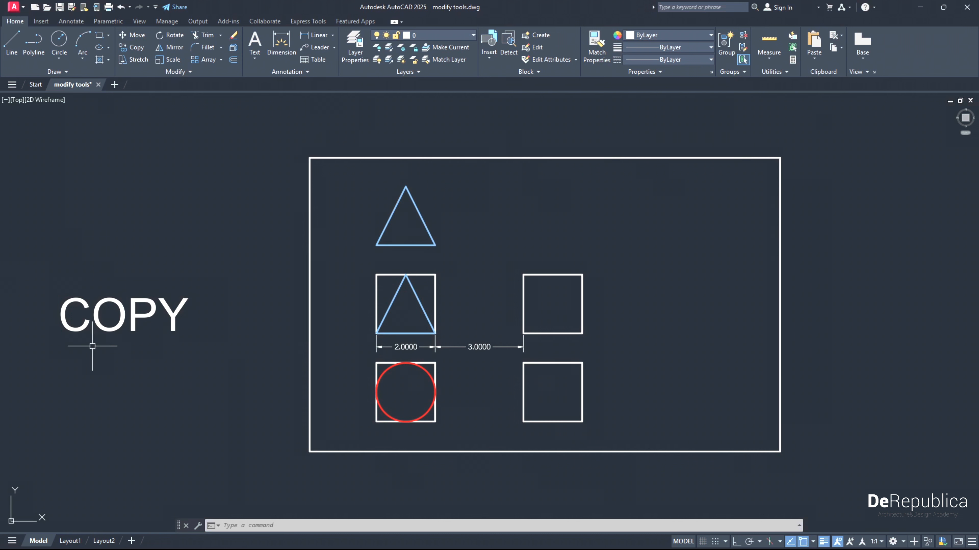
click(434, 244)
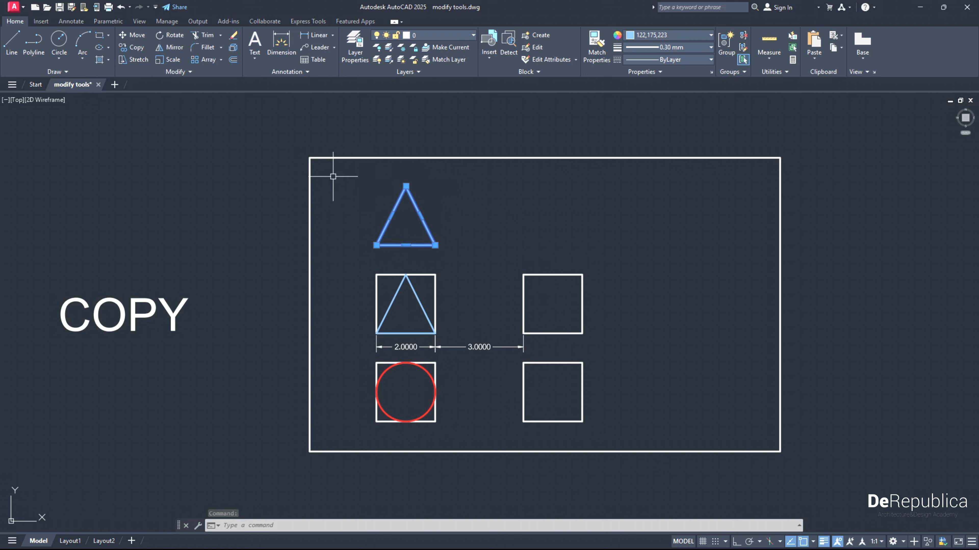
click(138, 47)
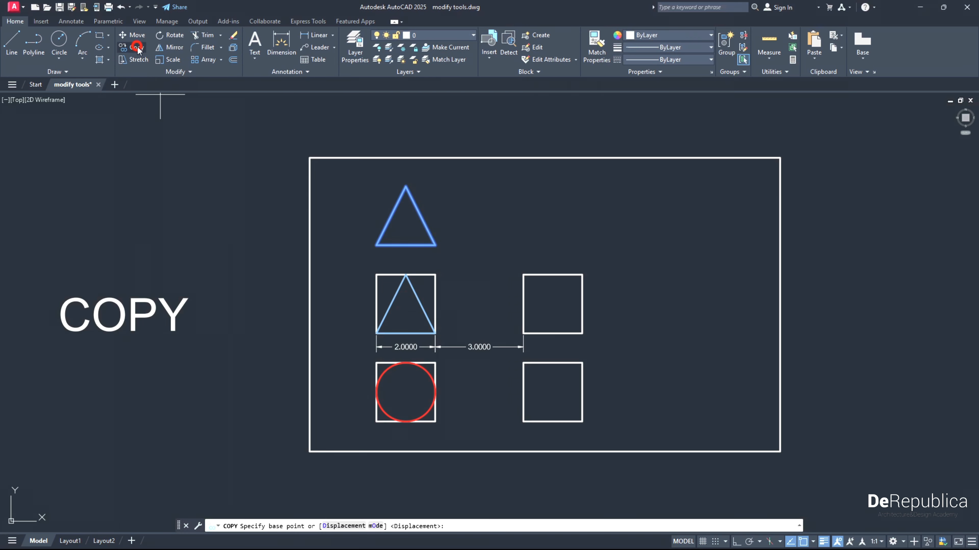
click(377, 245)
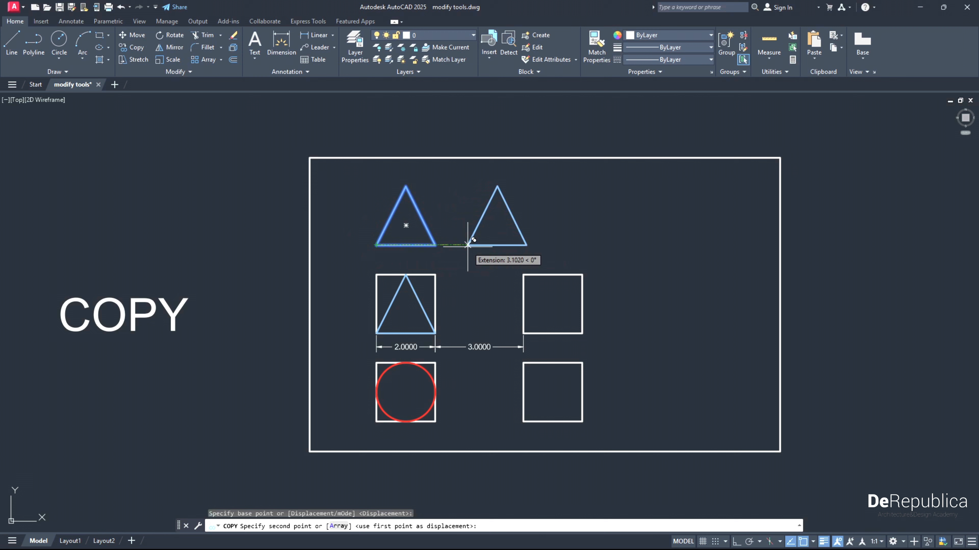
click(468, 245)
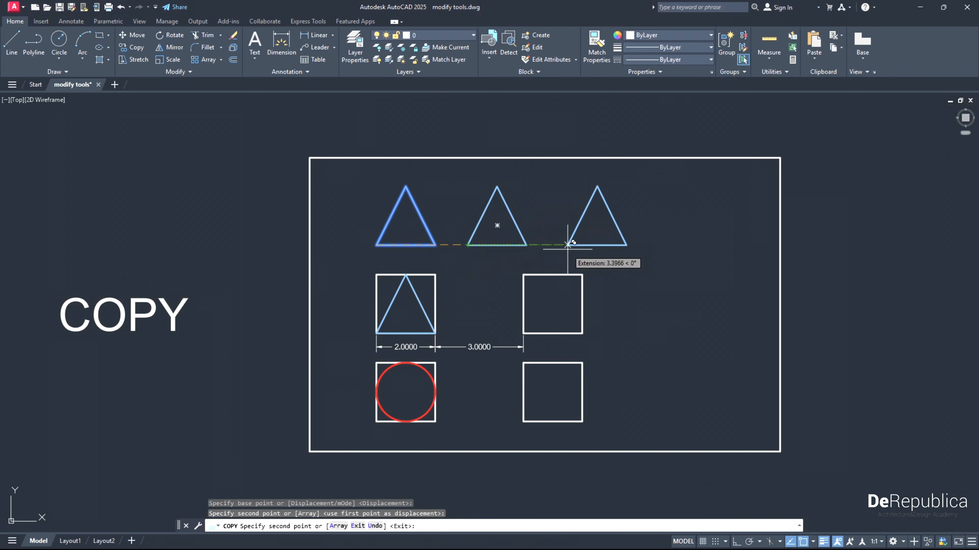
click(567, 245)
click(660, 245)
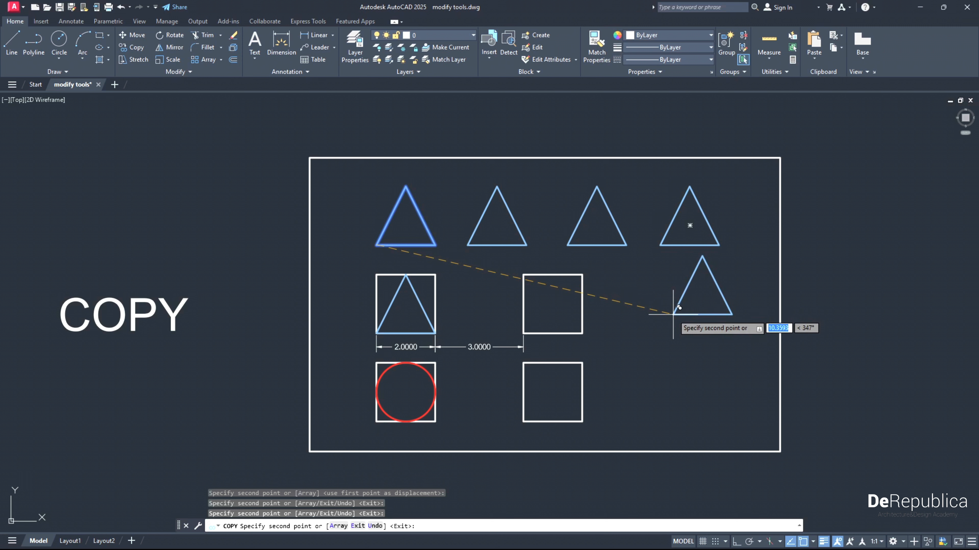
key(Return)
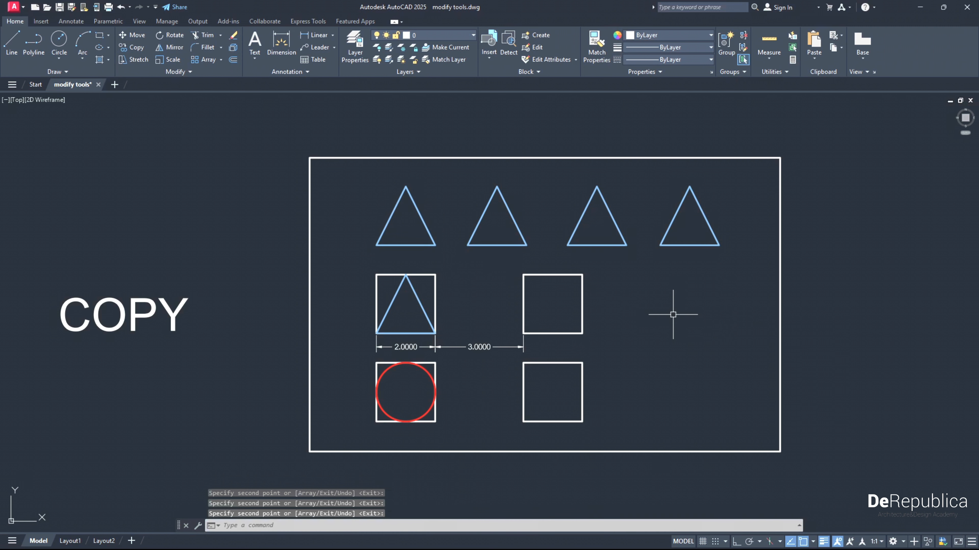
- Copy the triangle inside the left square 5 units right into the opposite square, from its lower-left corner
middle_drag(646, 354, 646, 341)
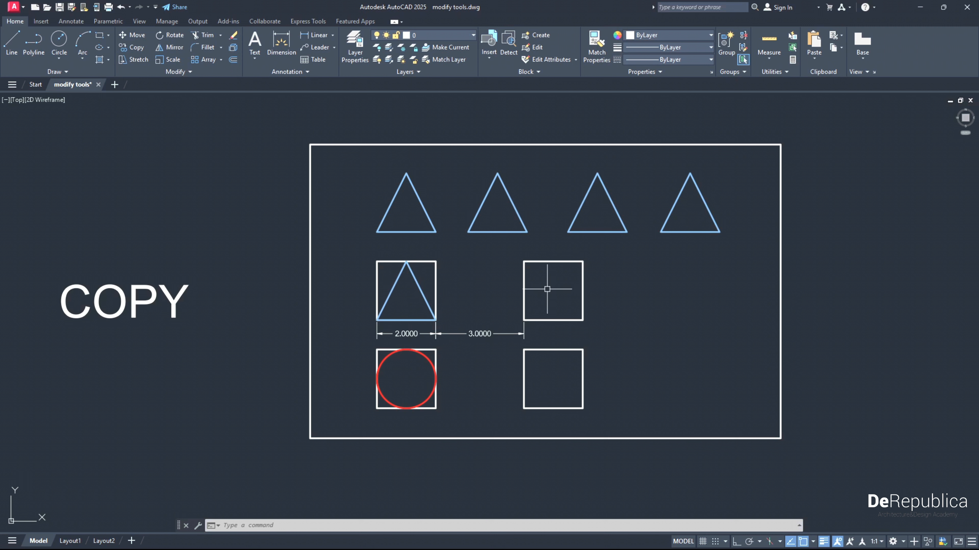
click(423, 293)
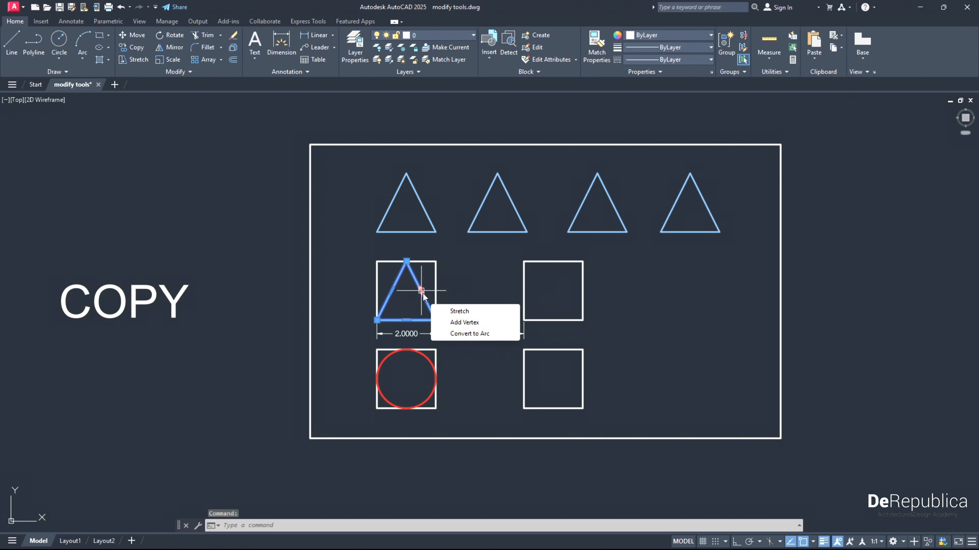
click(130, 49)
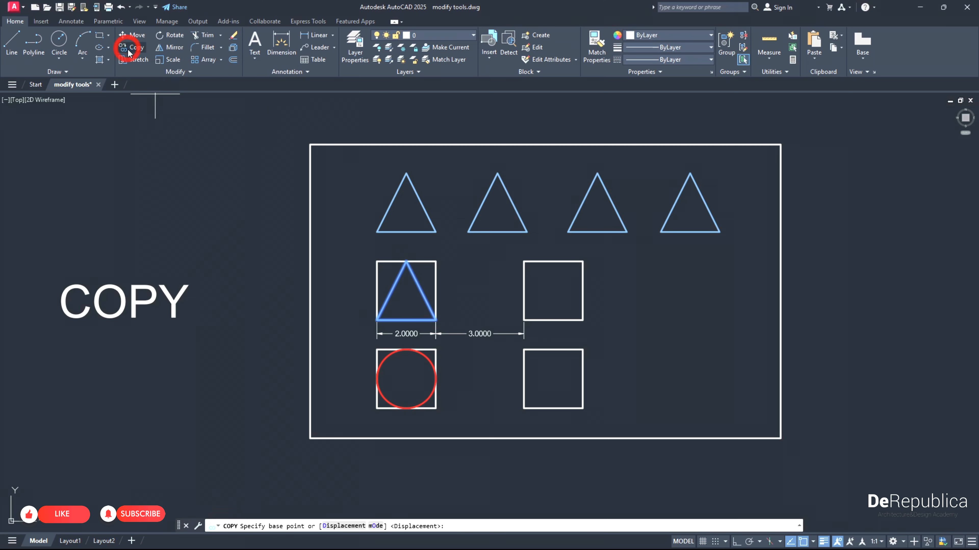
click(376, 320)
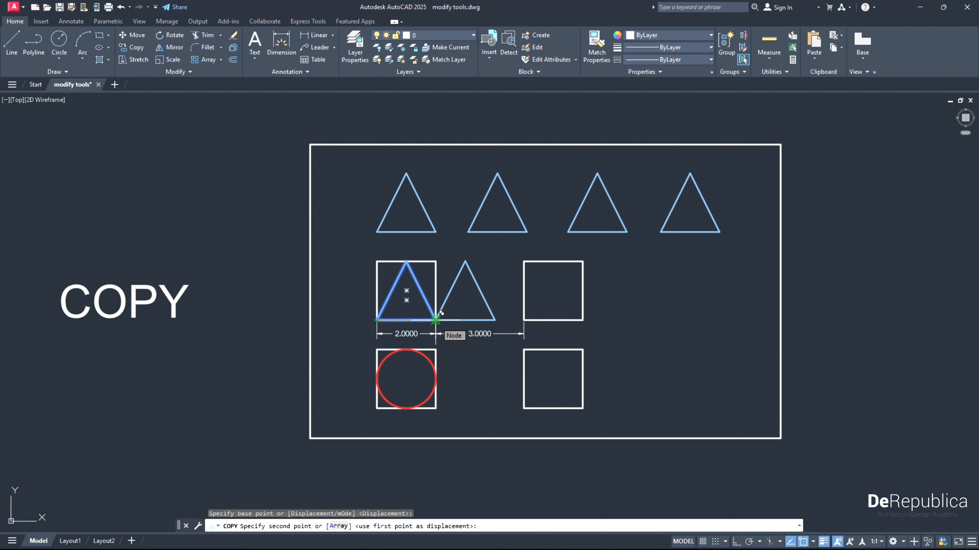
text(5)
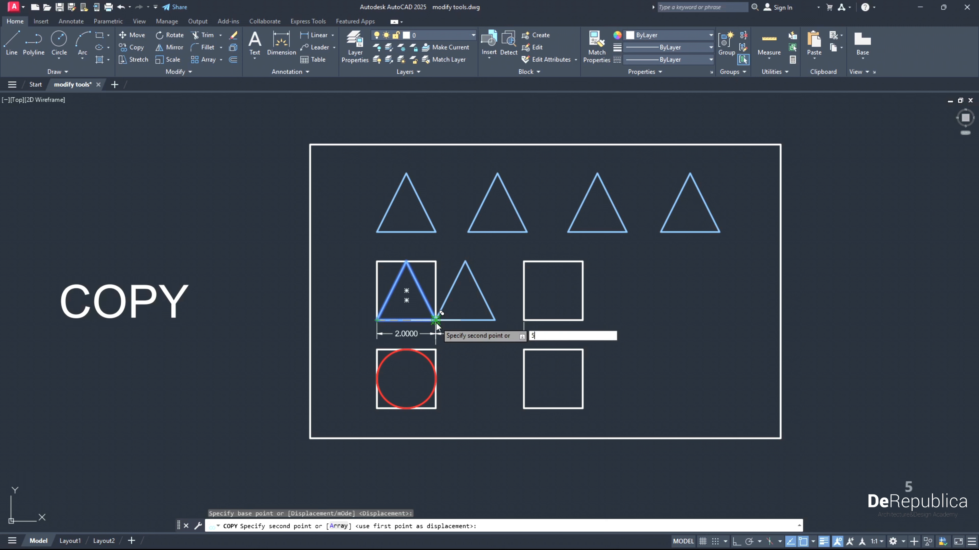
key(Return)
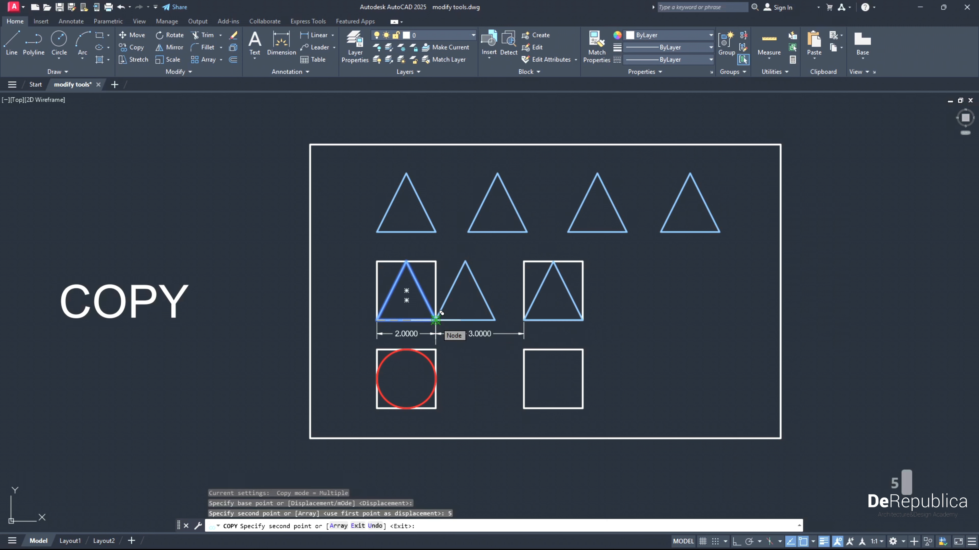
key(Return)
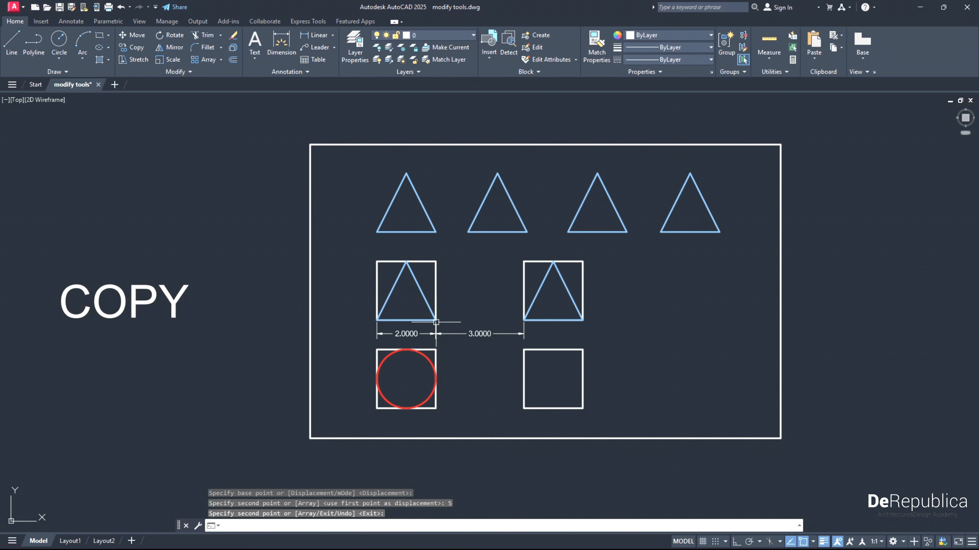
- Copy the red circle into the empty lower-right square, from its square's lower-left corner to the matching corner of the empty one
middle_drag(472, 363, 459, 352)
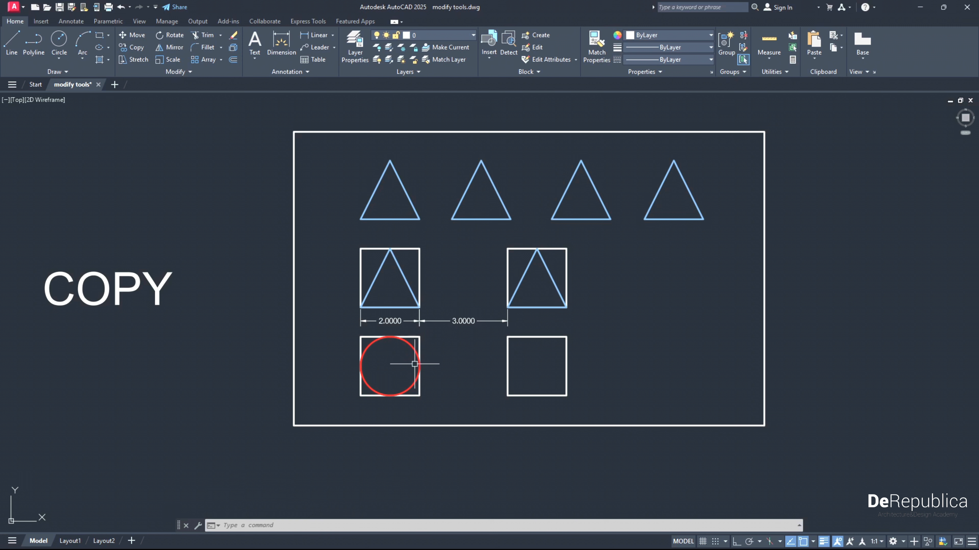
click(413, 349)
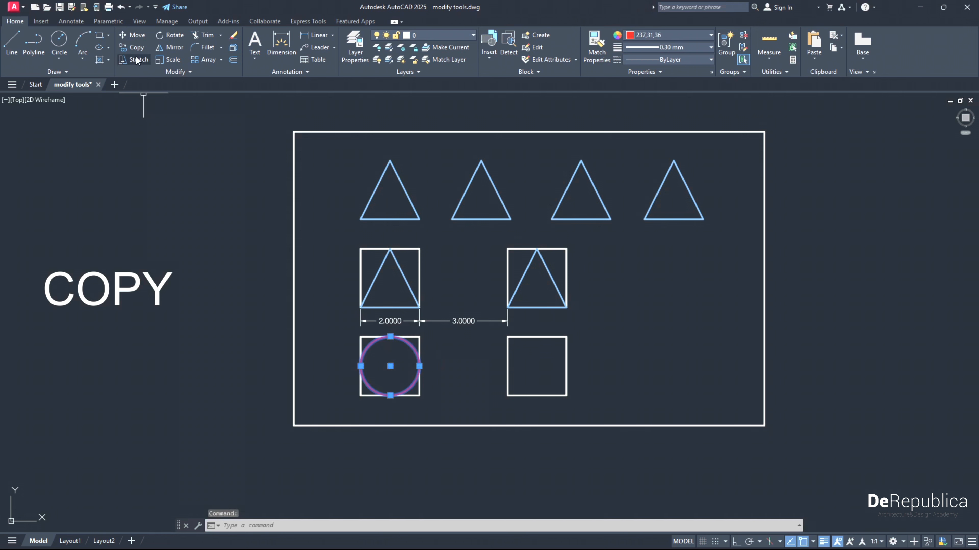
click(134, 47)
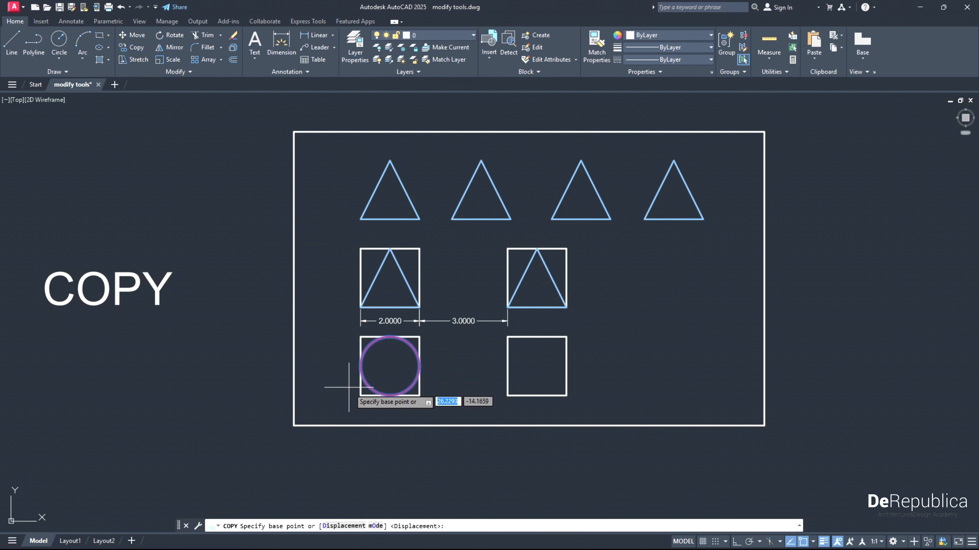
click(361, 395)
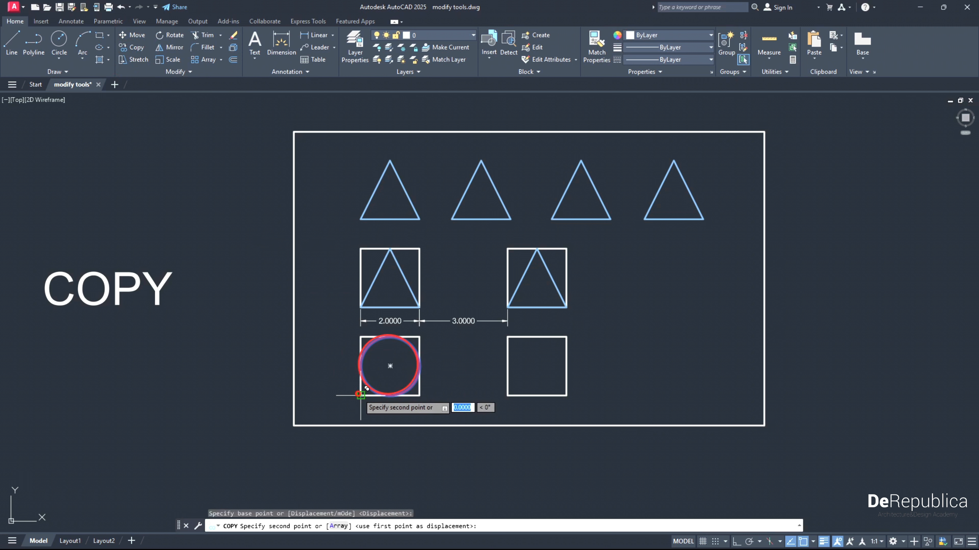
click(508, 395)
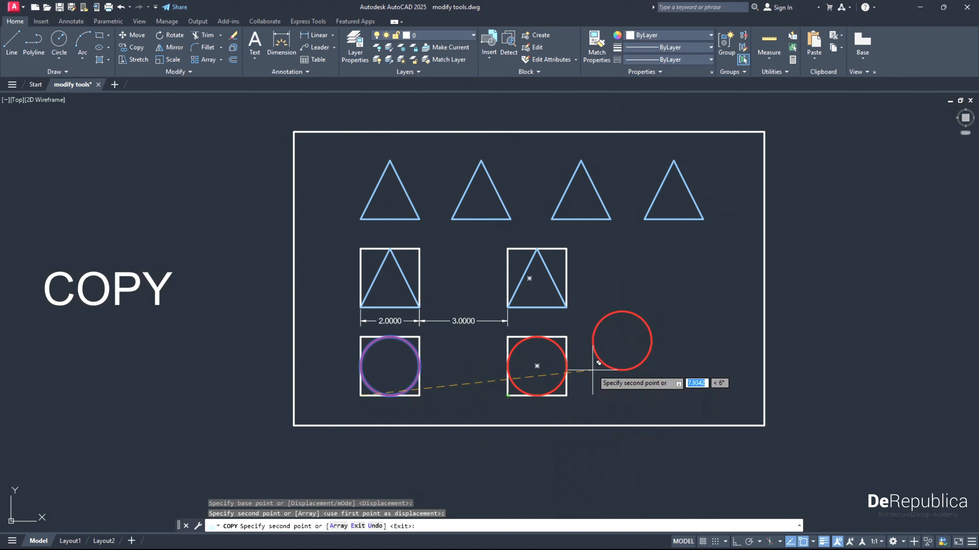
key(Return)
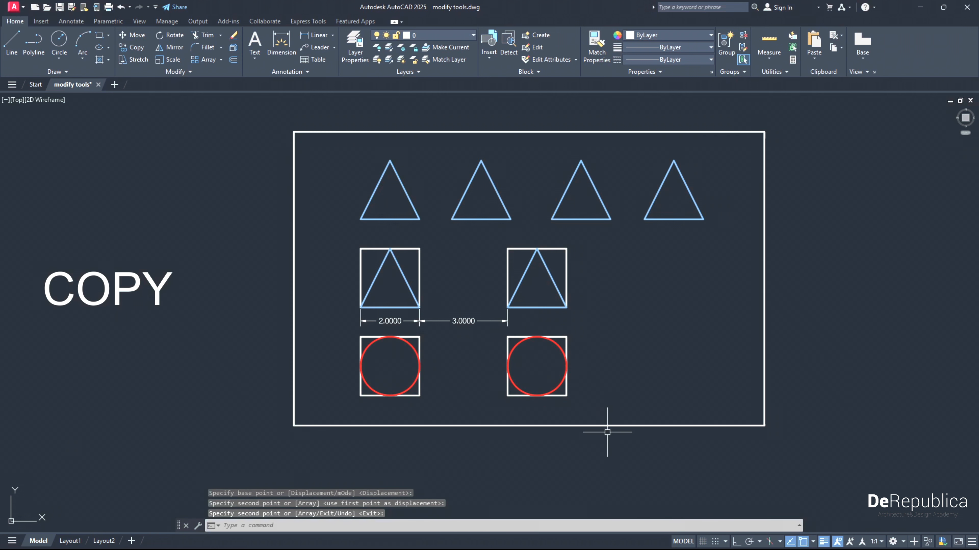
- Examine the STRETCH exercise below the COPY frame, with its three dimensioned window symbols
middle_drag(605, 476, 594, 409)
scroll(592, 409, down, 2)
middle_drag(594, 451, 545, 258)
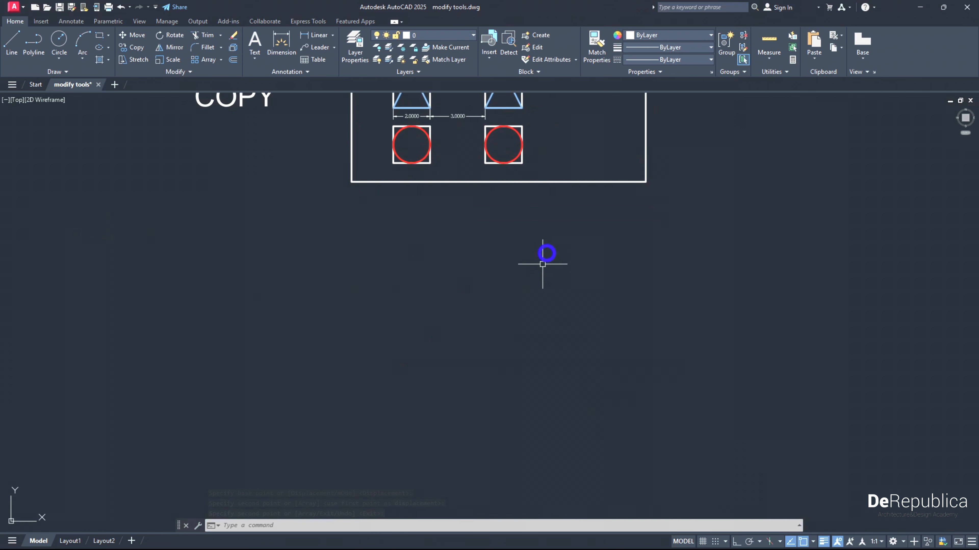
middle_drag(468, 431, 448, 240)
middle_drag(428, 446, 419, 316)
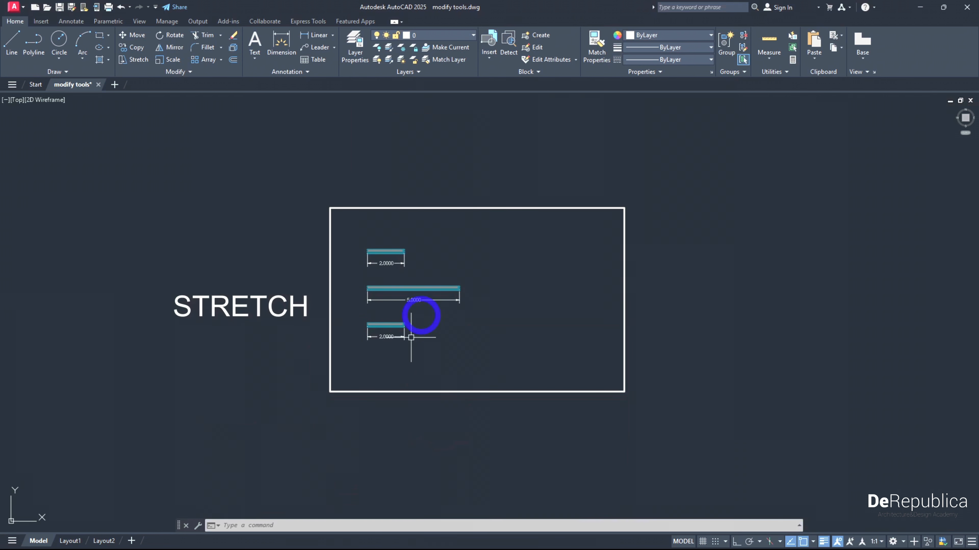
scroll(388, 345, up, 2)
middle_drag(388, 345, 391, 381)
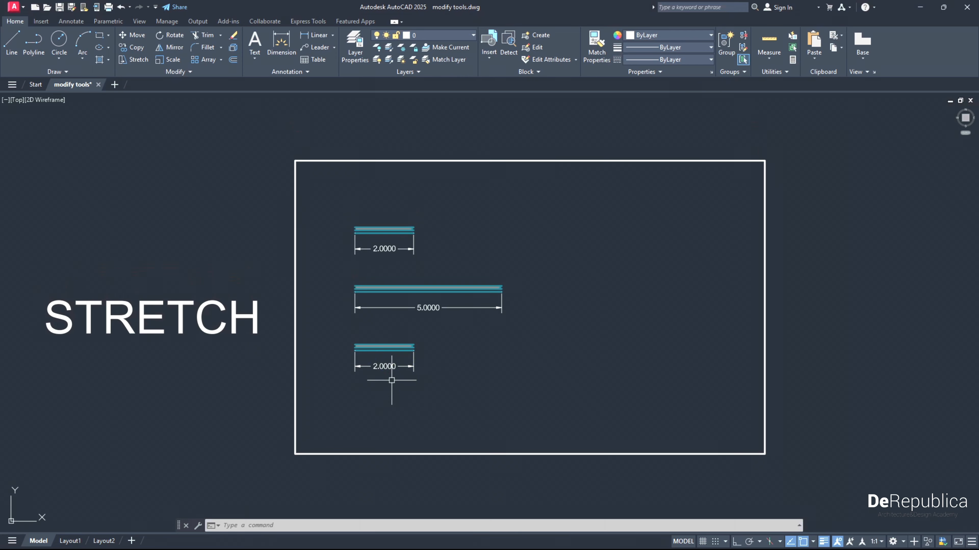
scroll(342, 381, down, 2)
scroll(239, 360, up, 2)
middle_drag(301, 376, 247, 340)
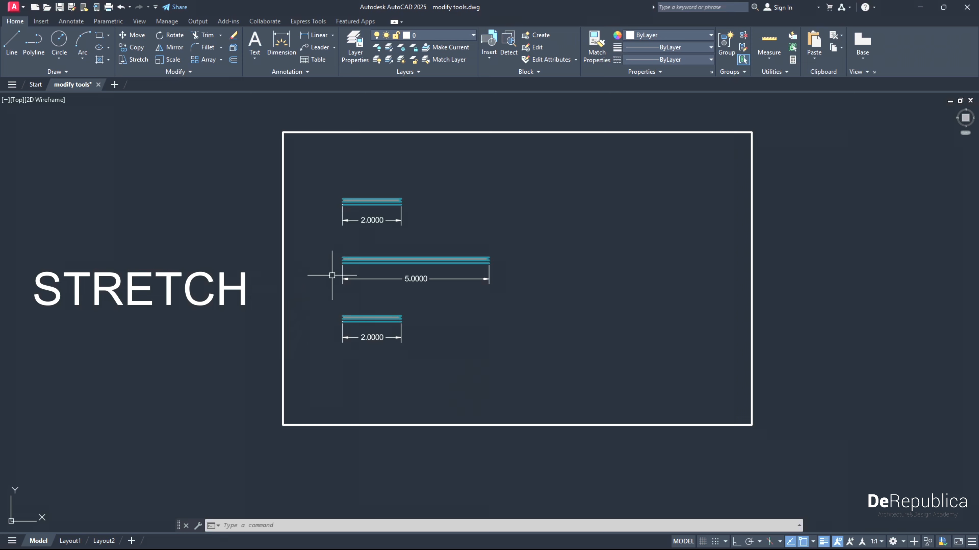
- Stretch the right end of the top window symbol and its dimension 2 units to the right, based on its lower-right corner
scroll(356, 238, up, 2)
middle_drag(368, 186, 371, 224)
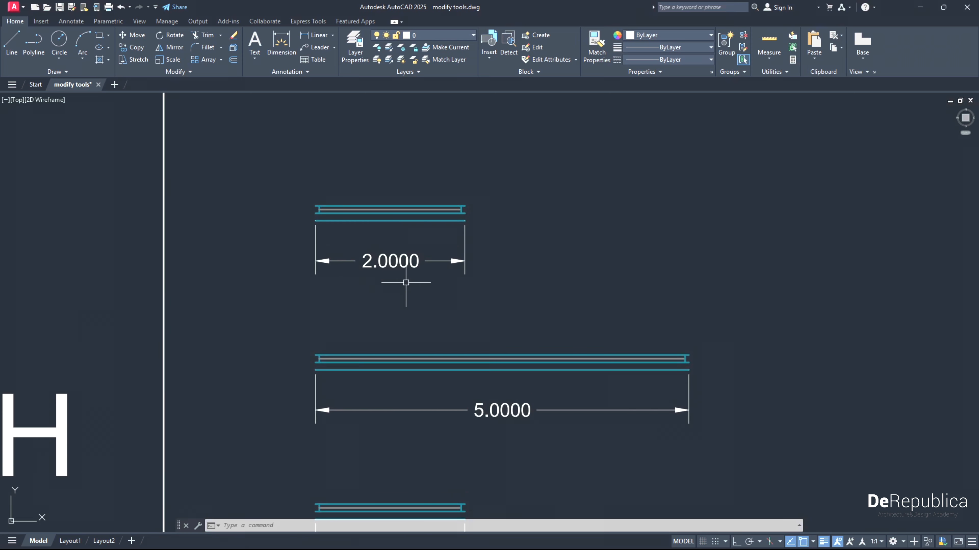
click(139, 61)
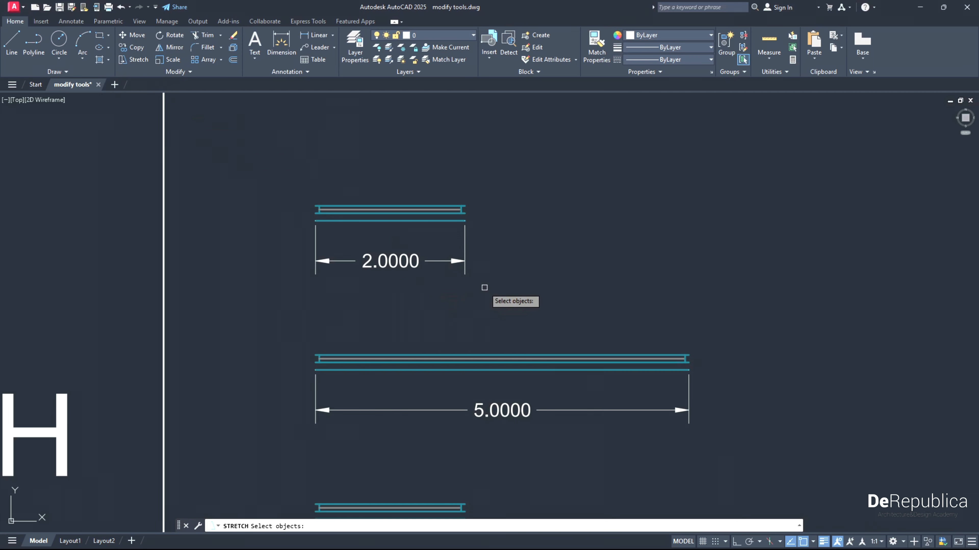
click(492, 290)
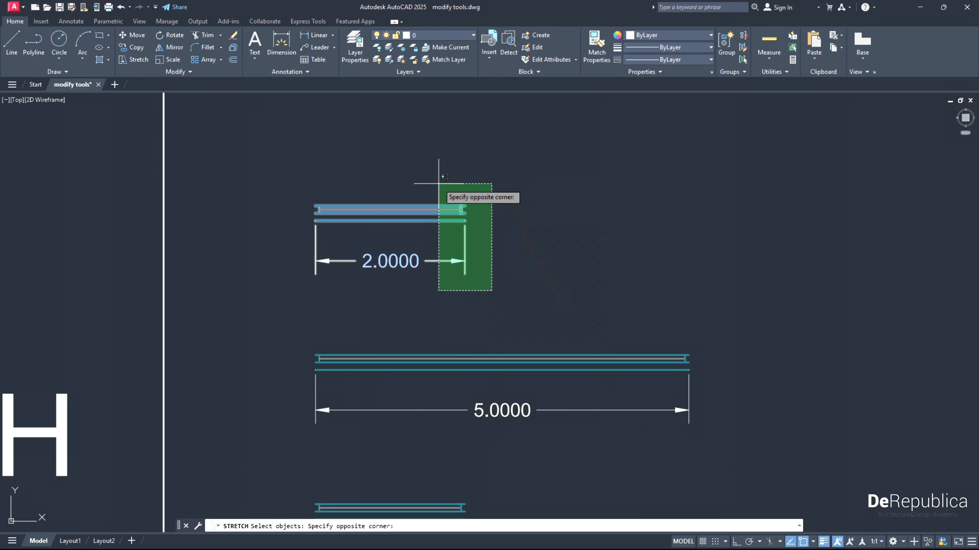
scroll(442, 190, up, 4)
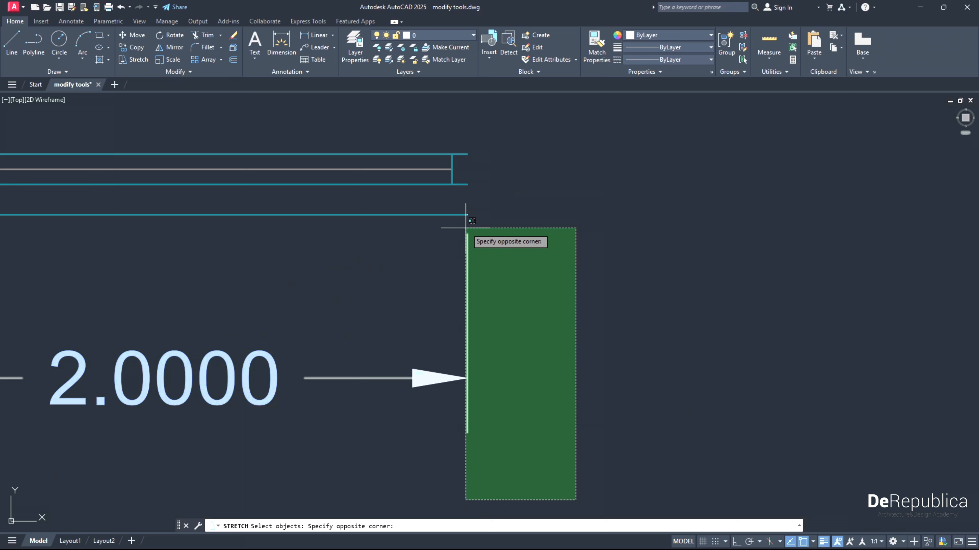
click(419, 118)
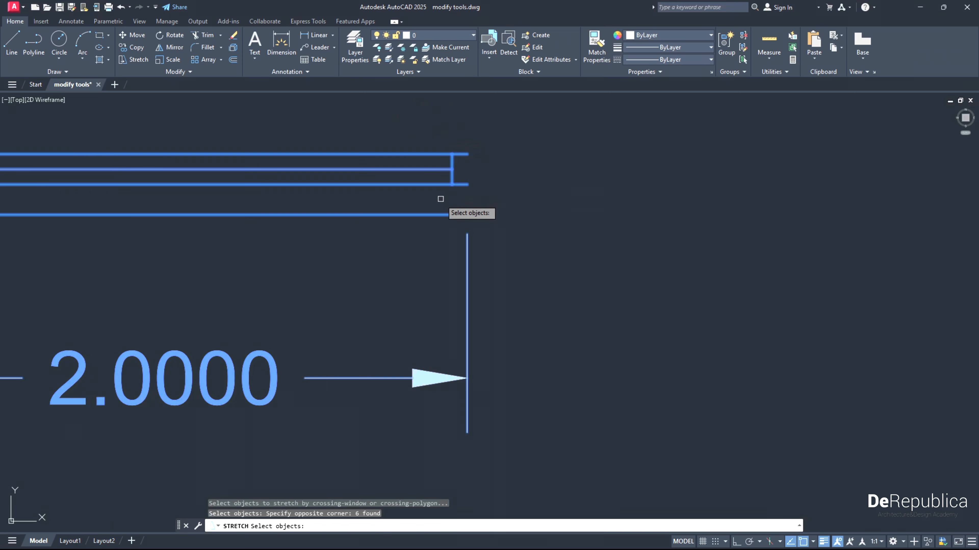
scroll(440, 204, down, 3)
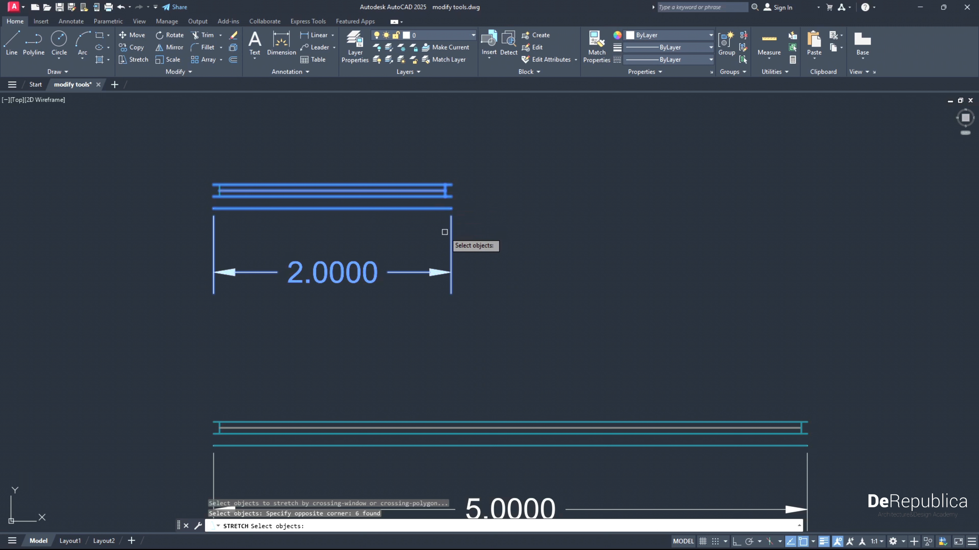
key(Return)
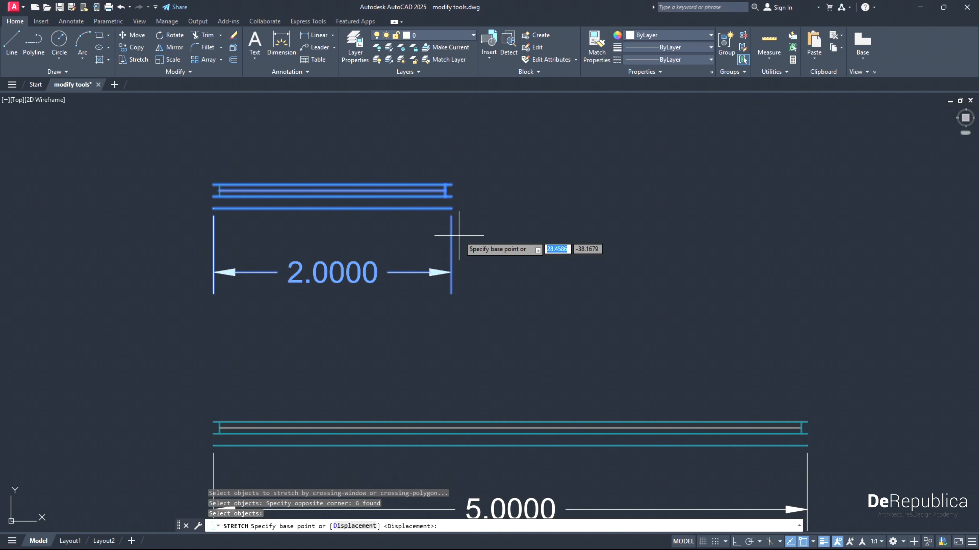
click(451, 208)
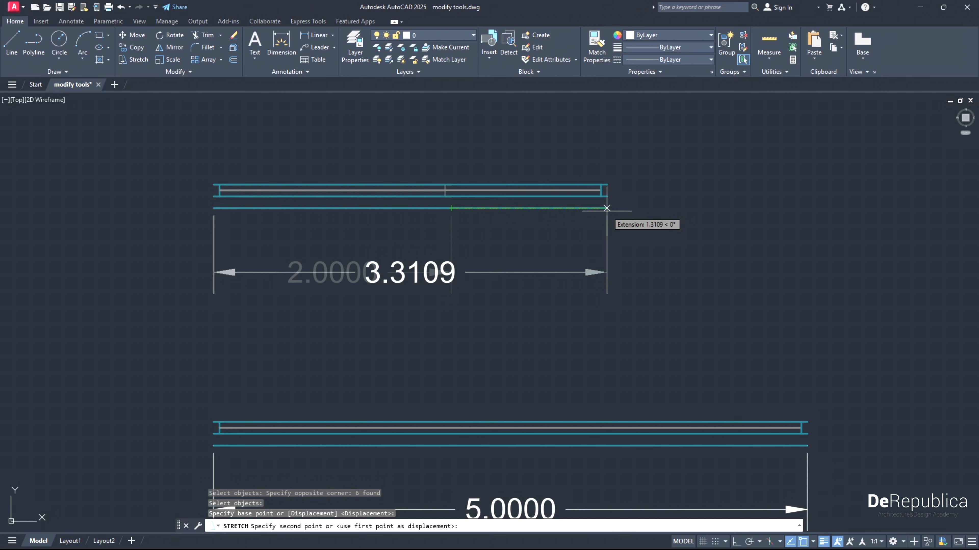
text(2)
key(Return)
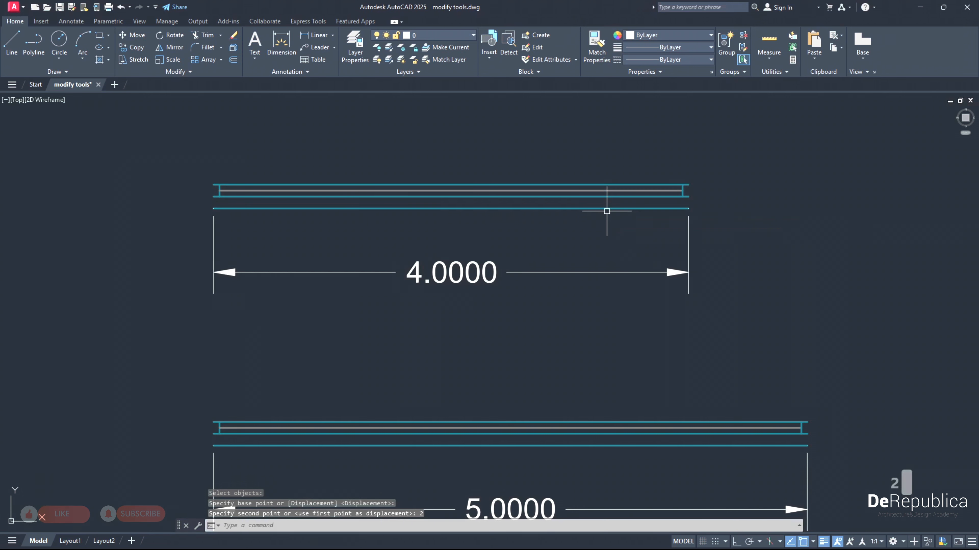
- Shorten the middle window symbol and its dimension by stretching the right end 1 unit to the left from its upper-right corner
scroll(605, 210, down, 3)
middle_drag(603, 332, 576, 269)
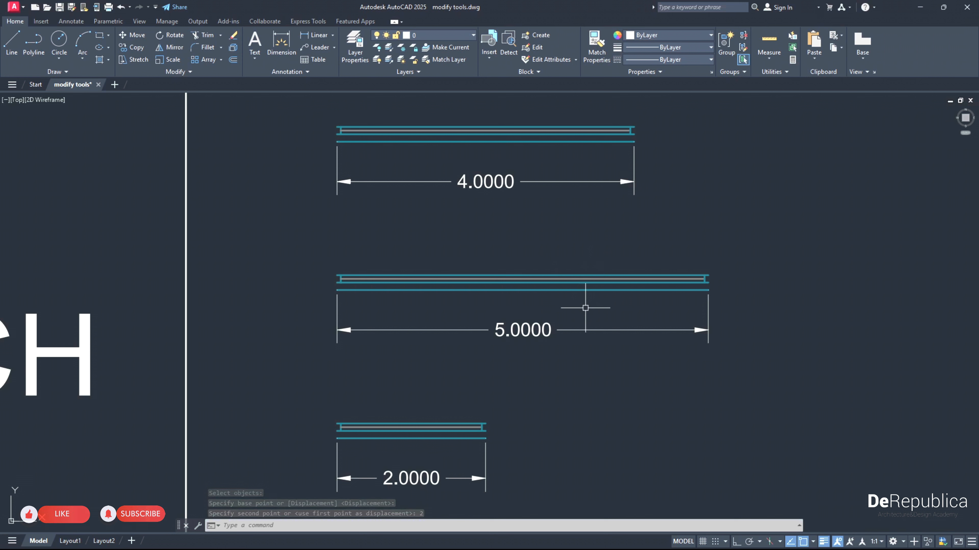
click(139, 60)
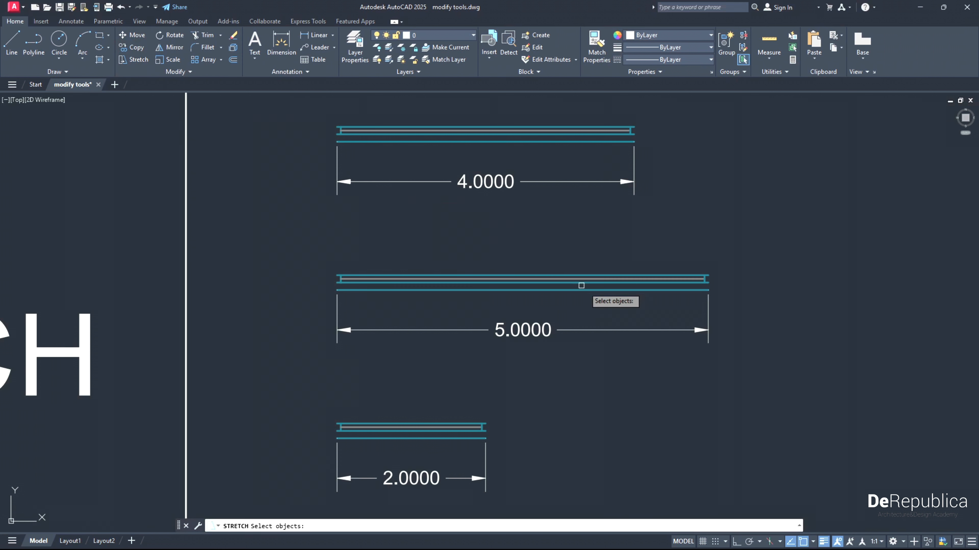
click(732, 362)
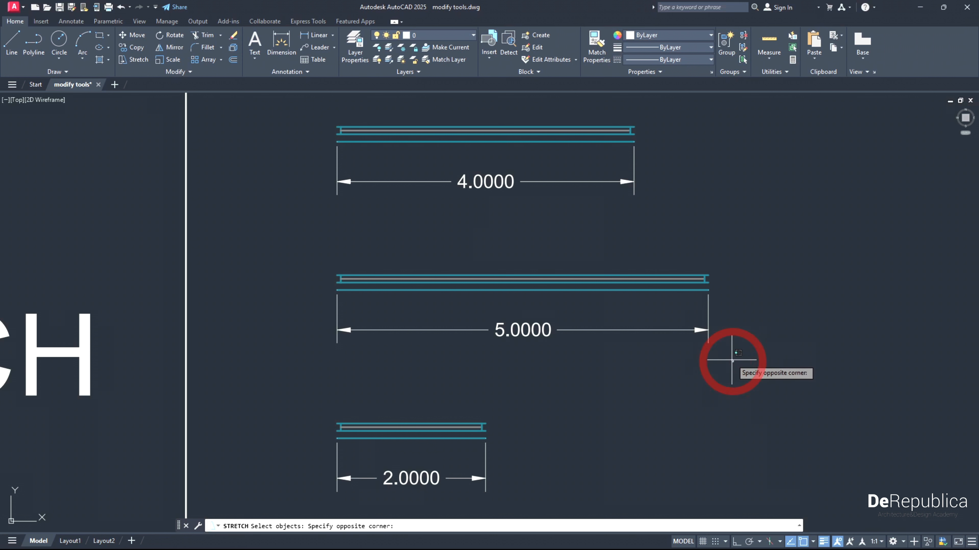
click(652, 246)
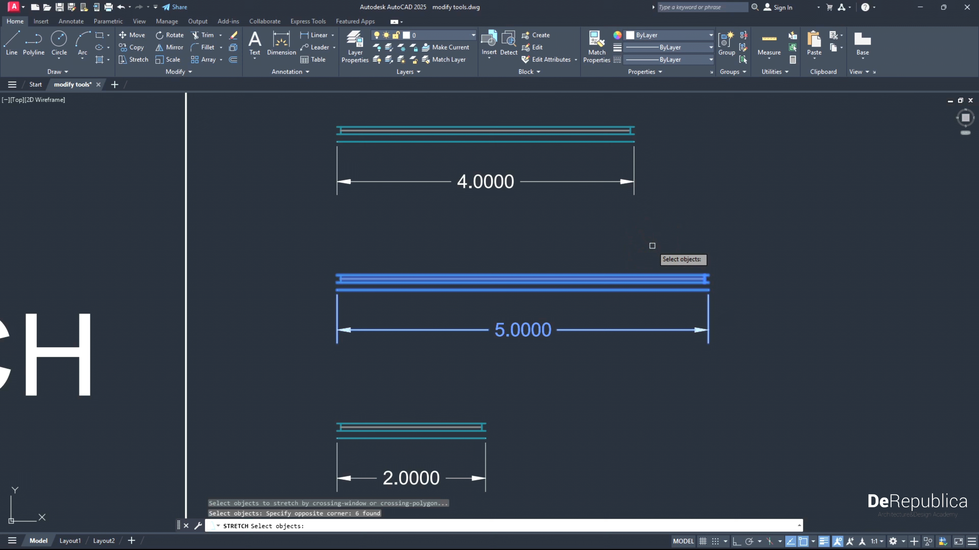
key(Return)
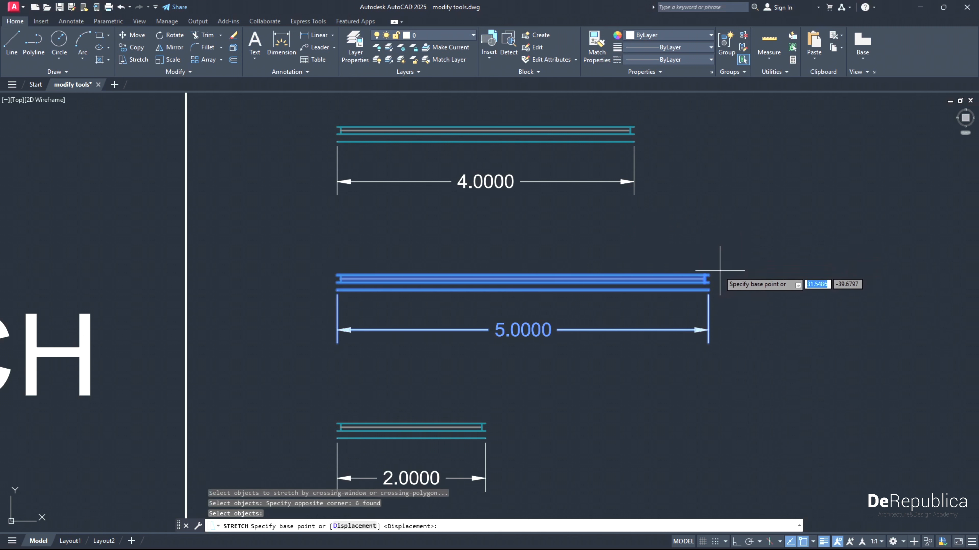
click(708, 275)
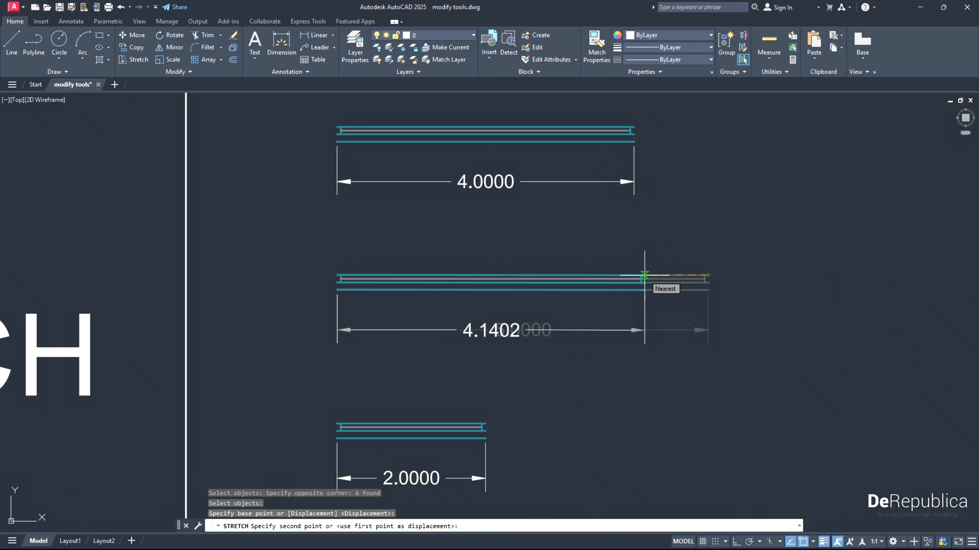
text(1)
key(Return)
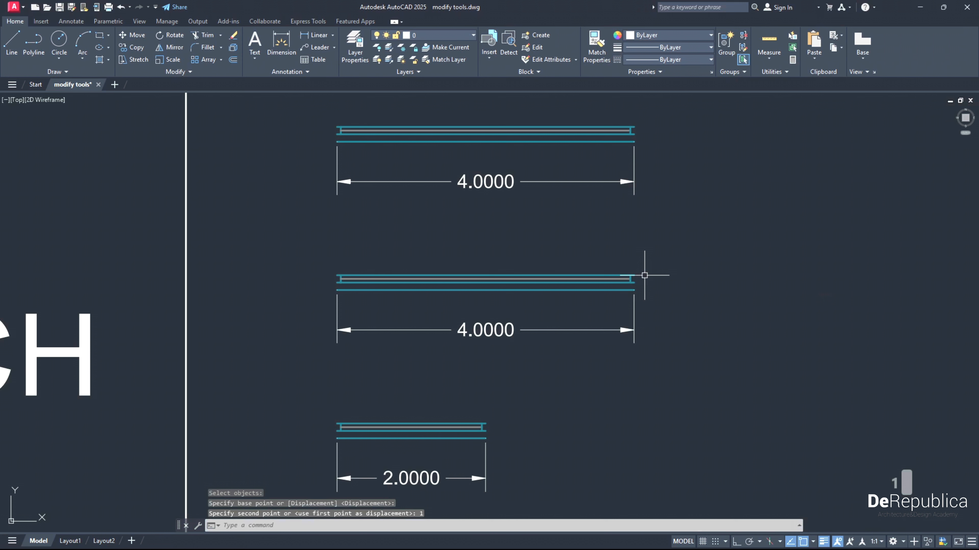
- Stretch the right end of the bottom window symbol and its dimension horizontally until it aligns with the middle symbol's right end
middle_drag(627, 386, 618, 359)
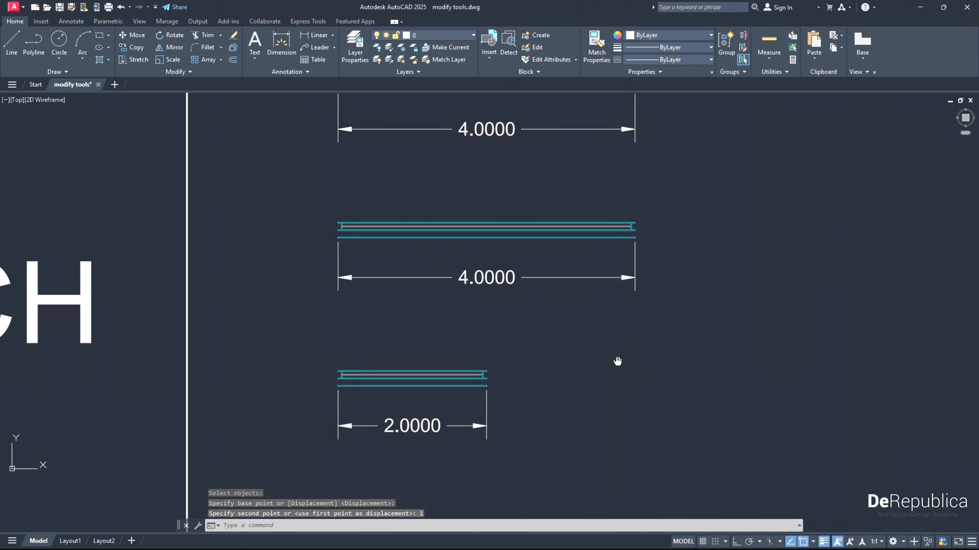
mouse_move(555, 428)
middle_down()
mouse_move(610, 415)
mouse_move(571, 450)
middle_up()
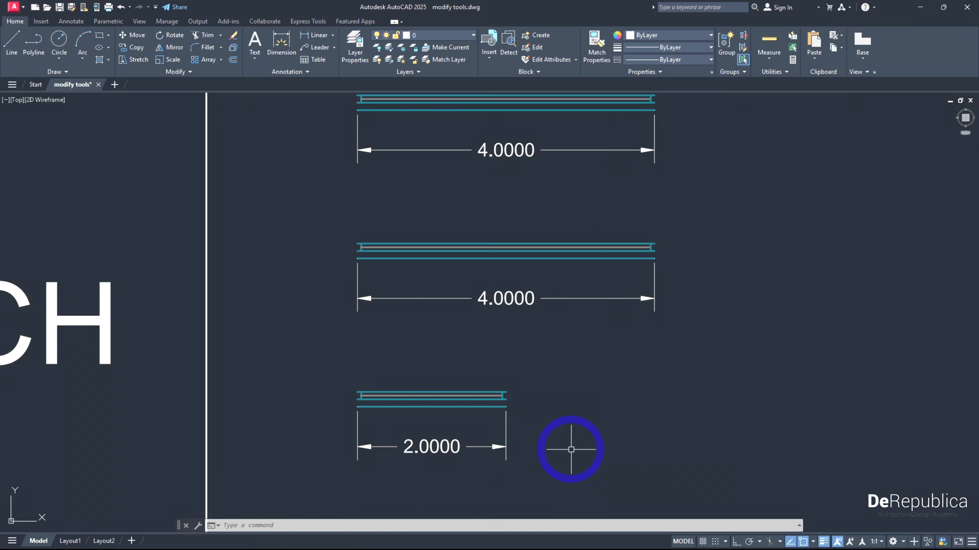
click(138, 60)
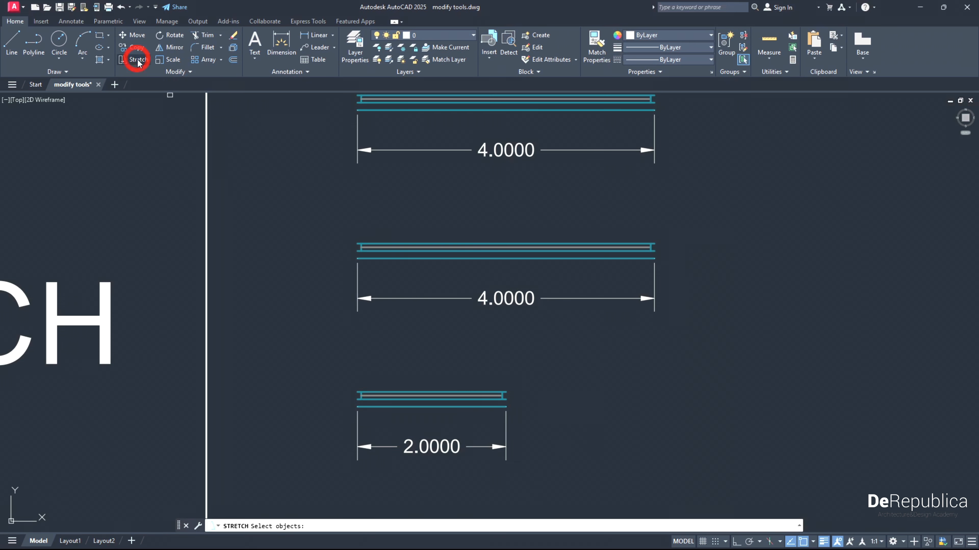
click(551, 478)
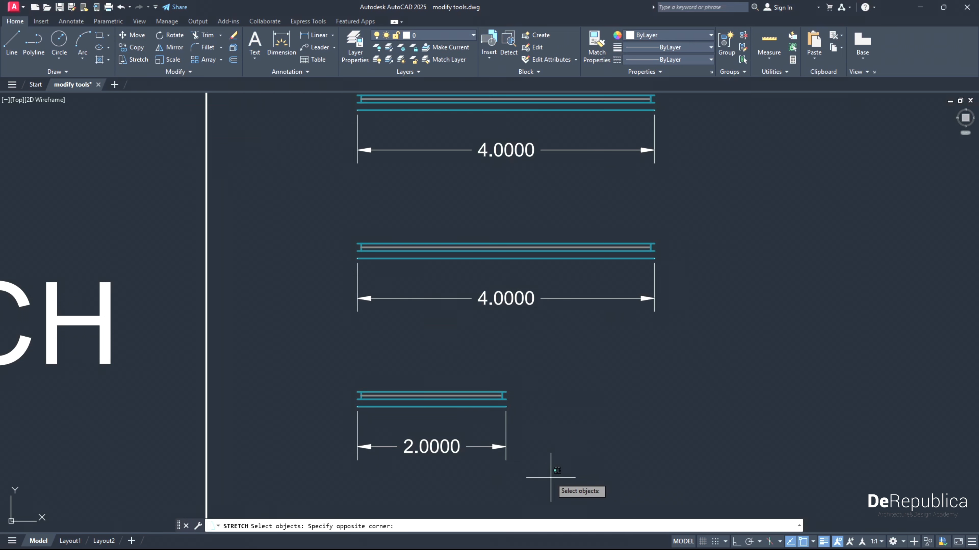
click(479, 372)
key(Return)
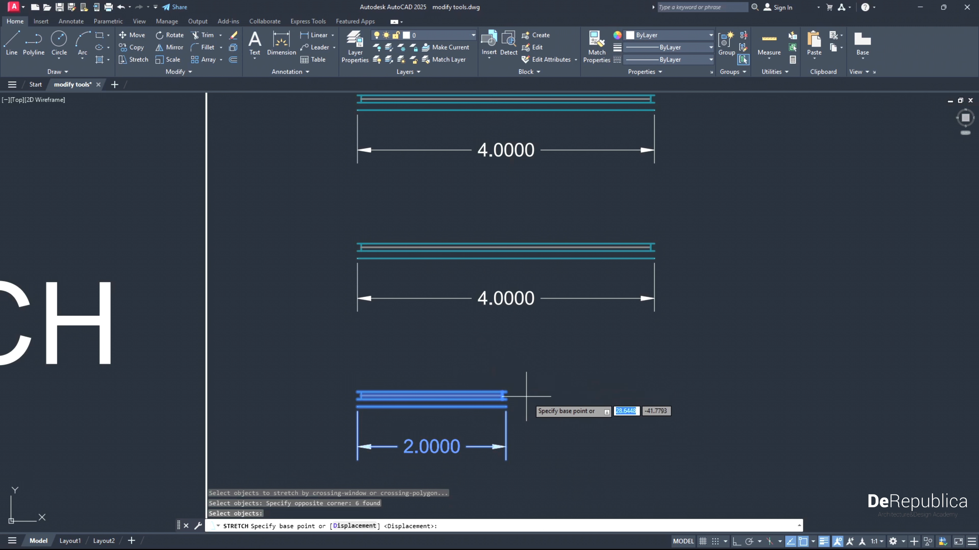
click(505, 398)
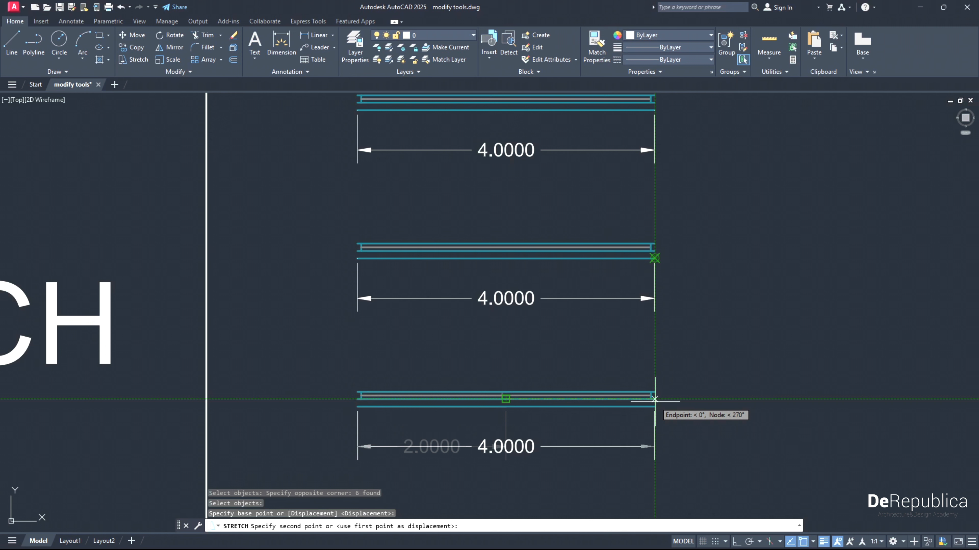
click(655, 399)
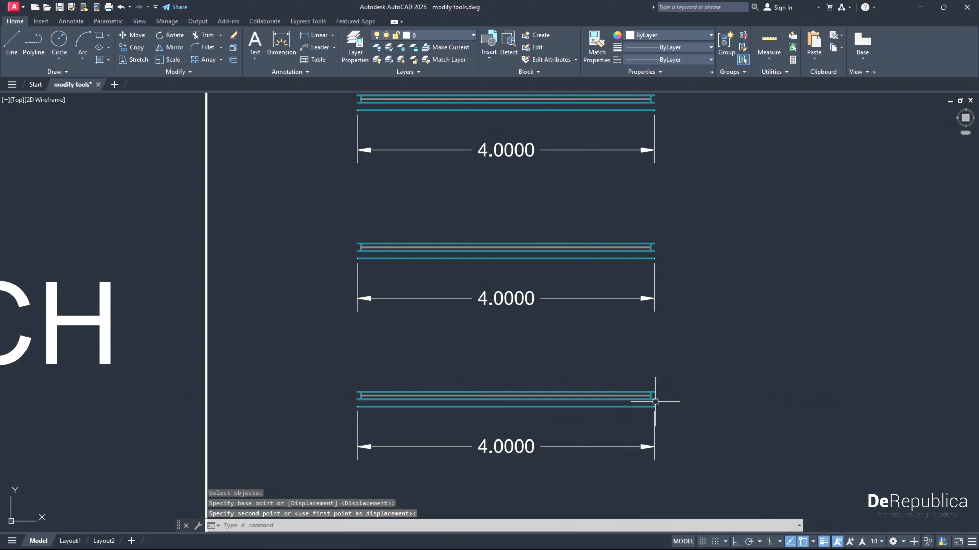
- Switch object snap off and back on, and open its list of snap modes
scroll(655, 399, down, 2)
mouse_move(665, 397)
middle_down()
mouse_move(688, 354)
mouse_move(551, 321)
mouse_move(519, 330)
middle_up()
scroll(689, 354, down, 2)
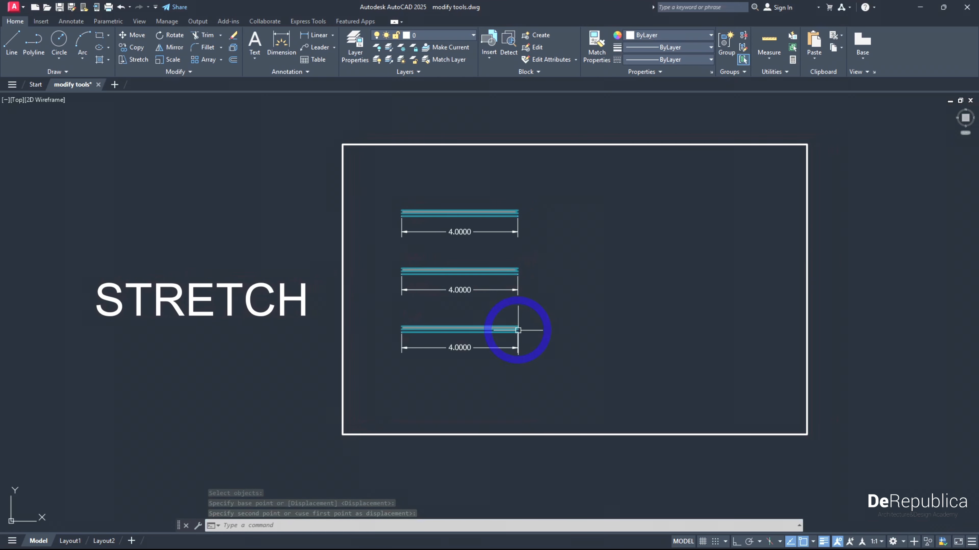
scroll(529, 330, up, 2)
scroll(529, 331, down, 2)
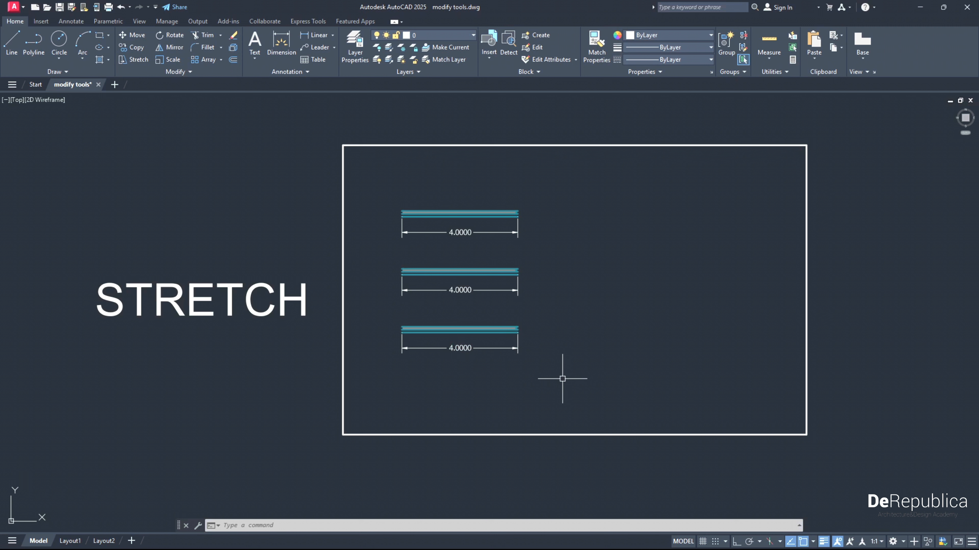
click(805, 544)
click(806, 545)
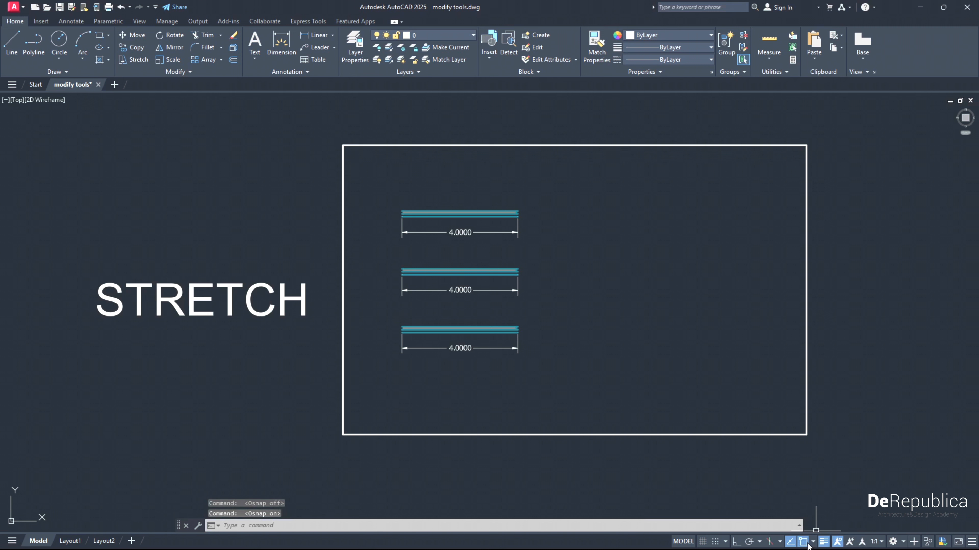
click(813, 543)
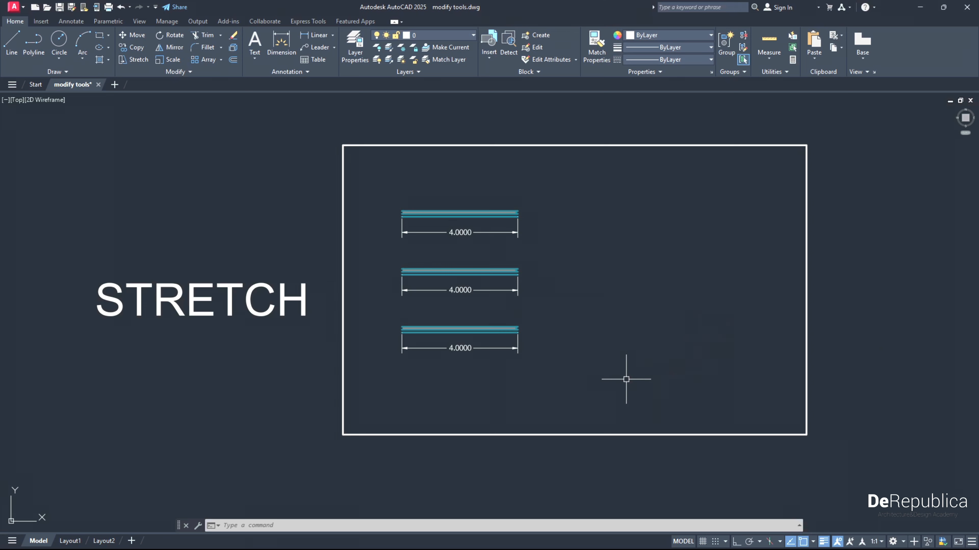
- Go to the ROTATE exercise below the STRETCH frame and view its triangles and rotated squares
scroll(626, 380, down, 2)
middle_drag(671, 500, 596, 300)
scroll(597, 300, down, 2)
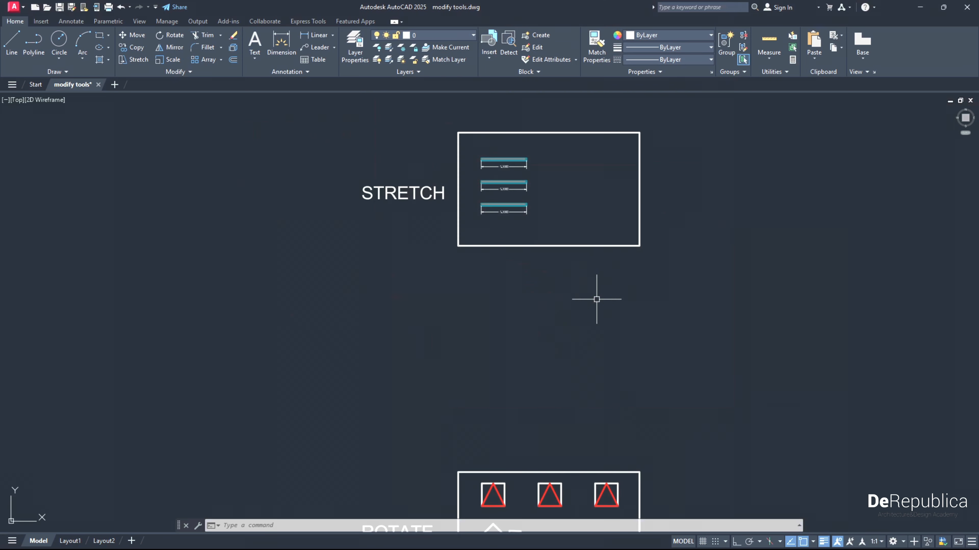
middle_drag(626, 400, 582, 230)
scroll(459, 412, up, 2)
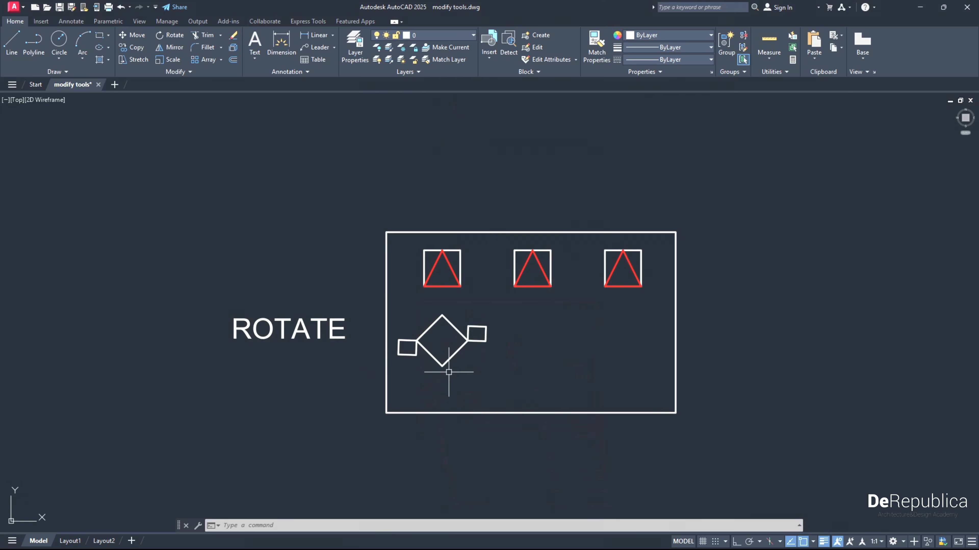
scroll(478, 351, up, 2)
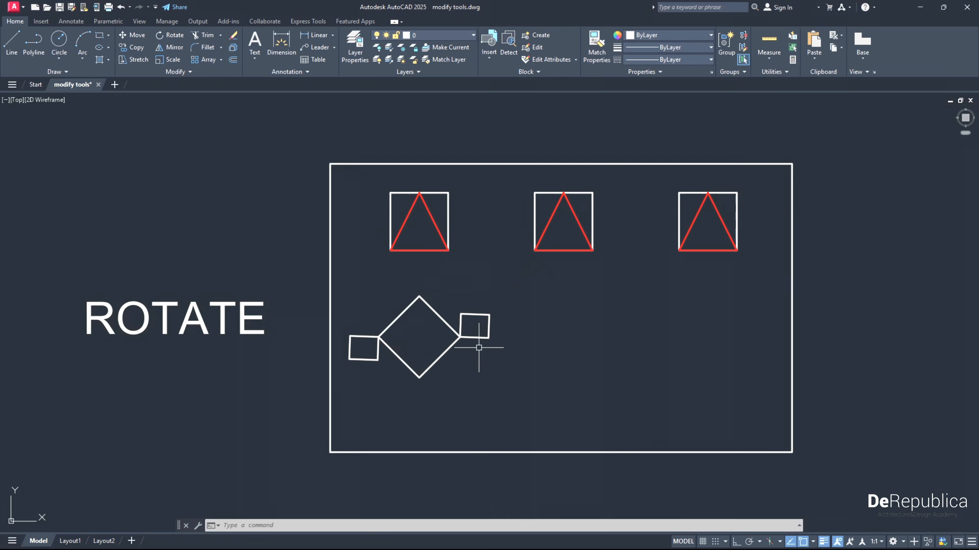
middle_drag(472, 340, 447, 337)
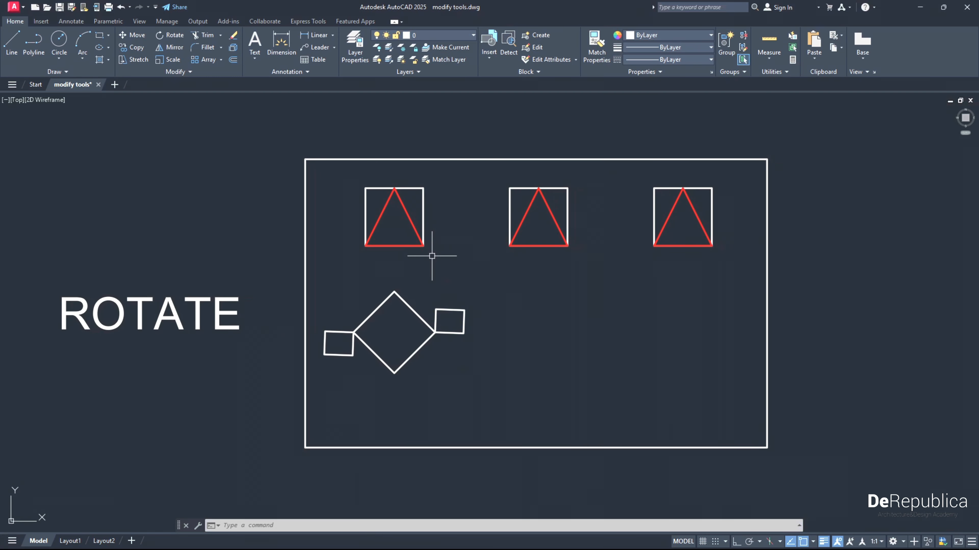
- Rotate the first square and its triangle about 27° clockwise around their lower-left corner by picking the angle freehand
click(443, 258)
click(343, 176)
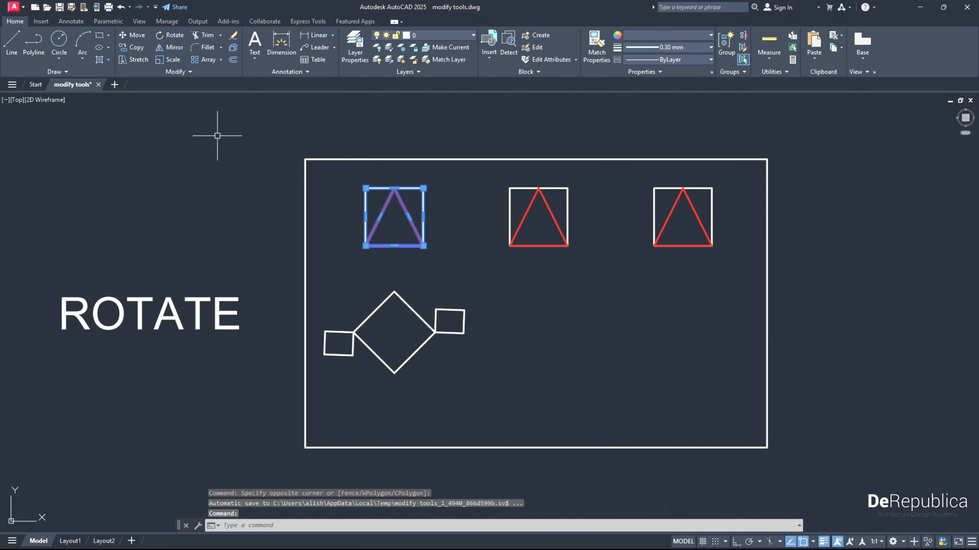
click(172, 37)
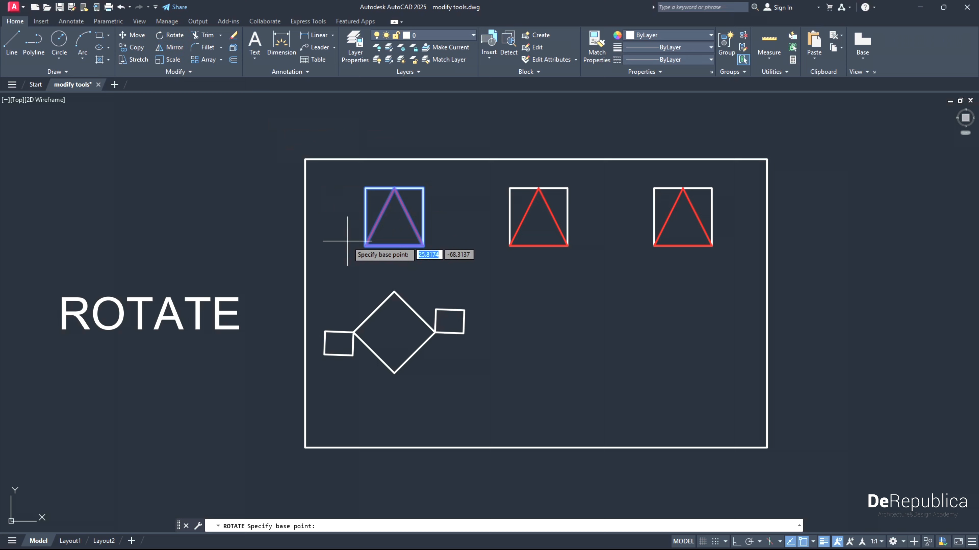
click(366, 245)
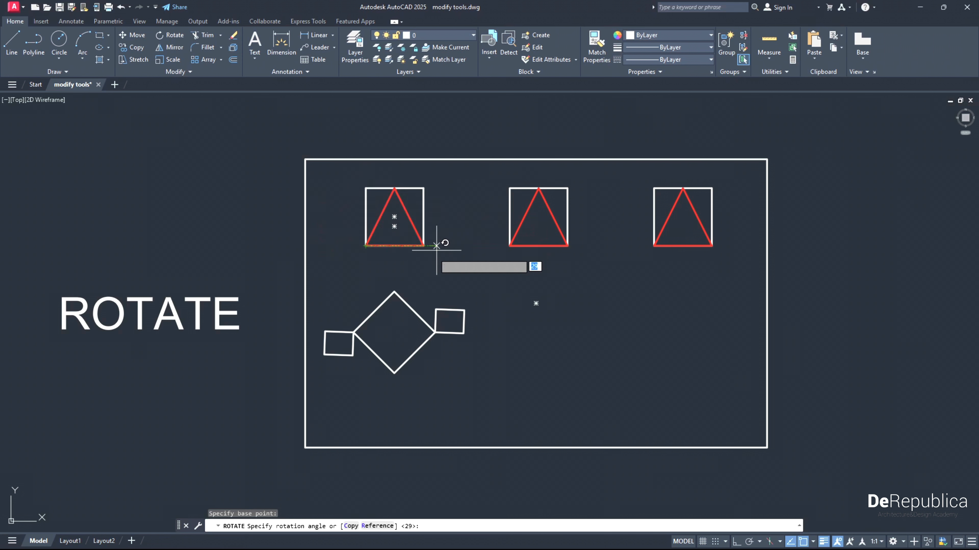
click(413, 269)
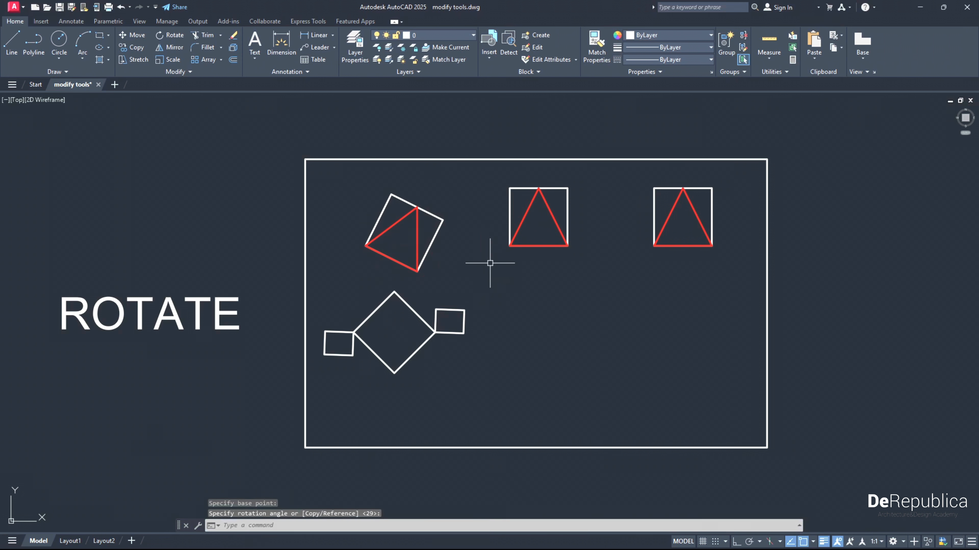
- Rotate the middle square and its triangle by 45° around their lower-left corner
click(588, 261)
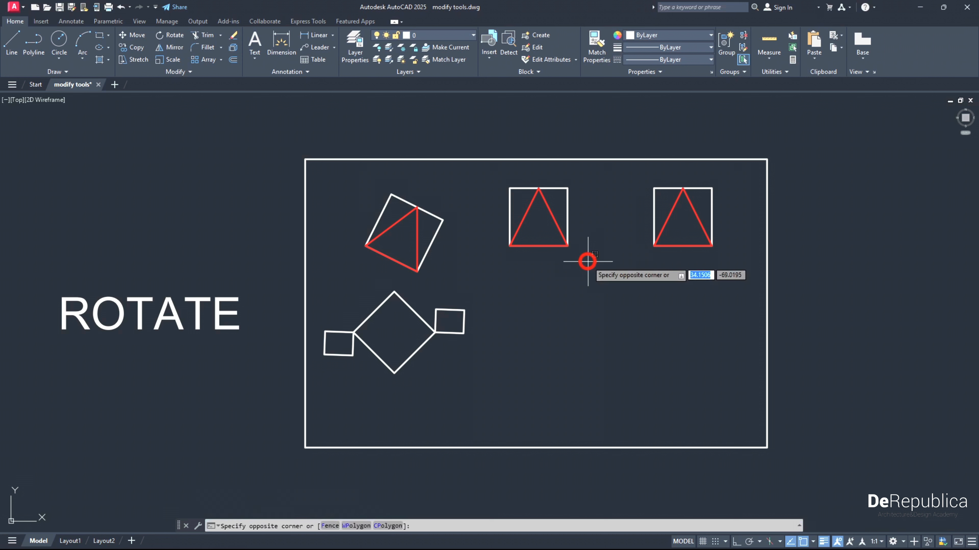
click(495, 179)
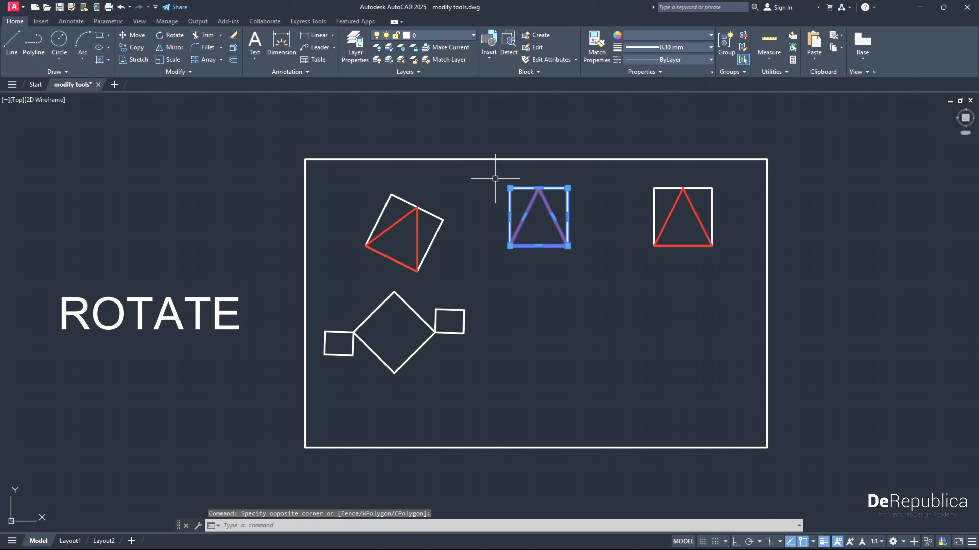
click(166, 36)
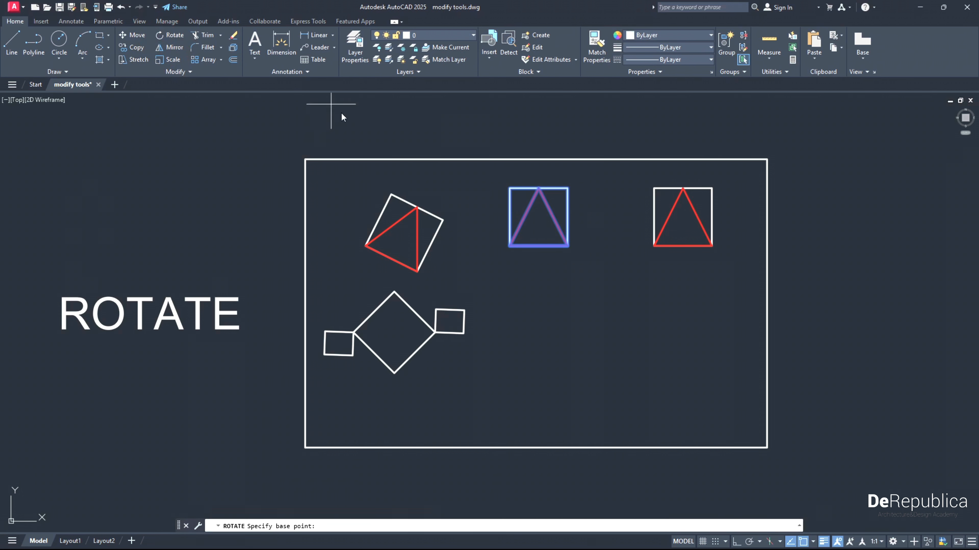
click(510, 247)
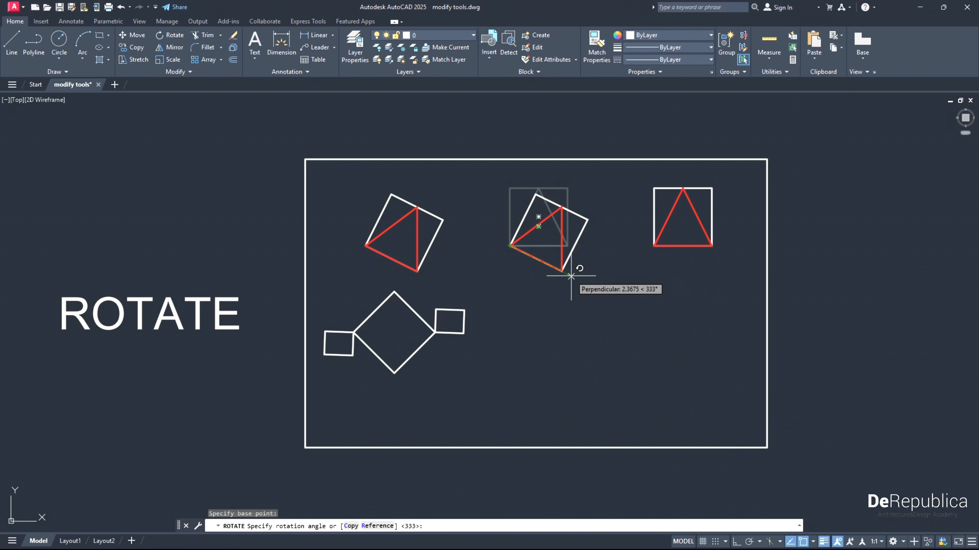
text(45)
key(Return)
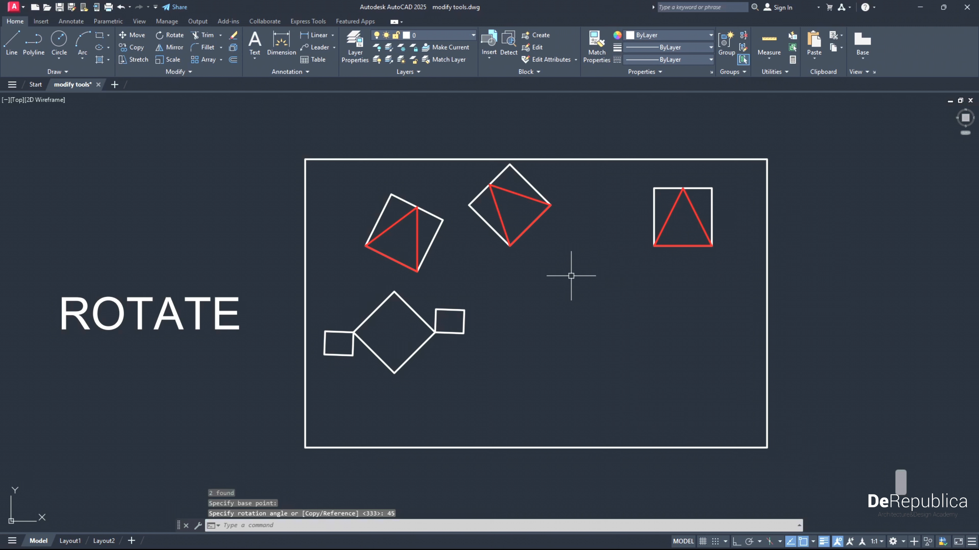
- Rotate the third square and its triangle 90° counterclockwise around their lower-left corner with ortho mode switched on
middle_drag(571, 274, 537, 278)
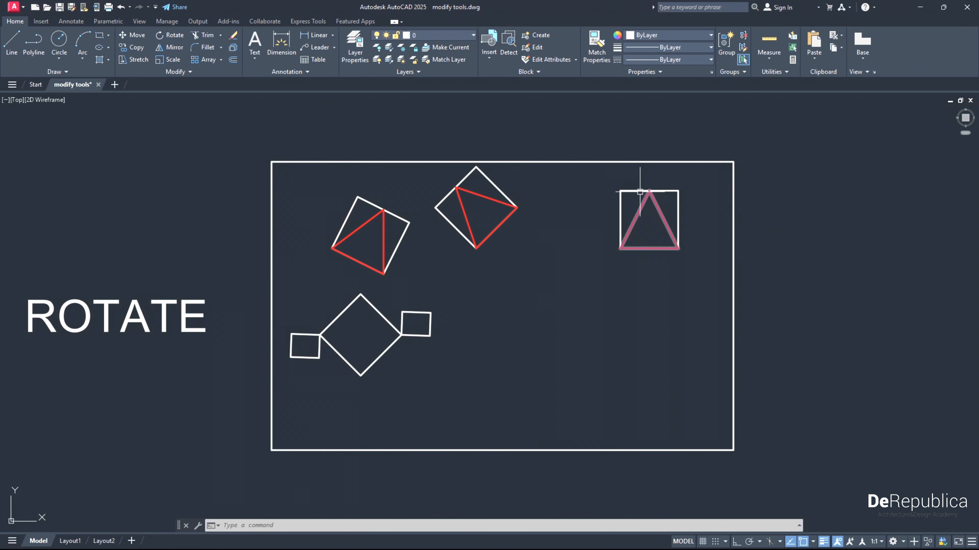
click(695, 263)
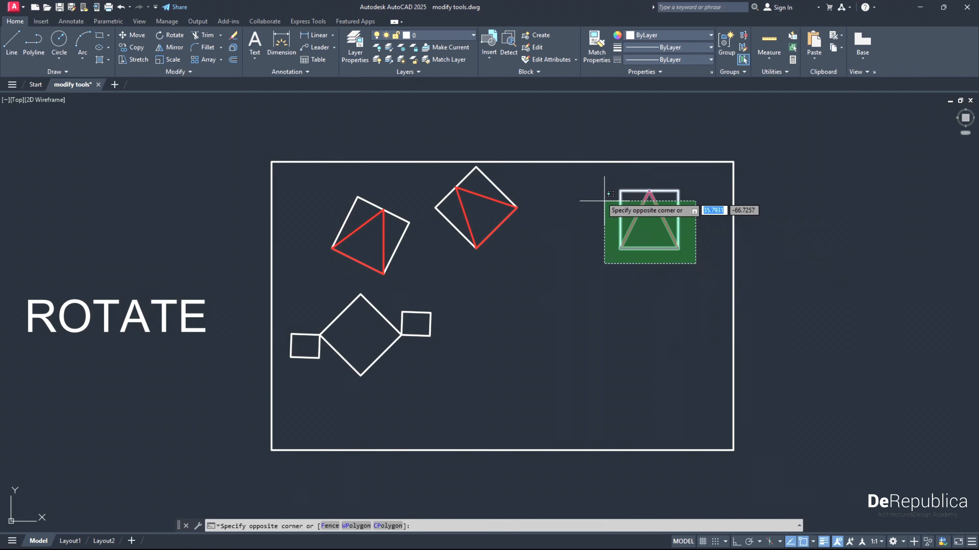
click(588, 195)
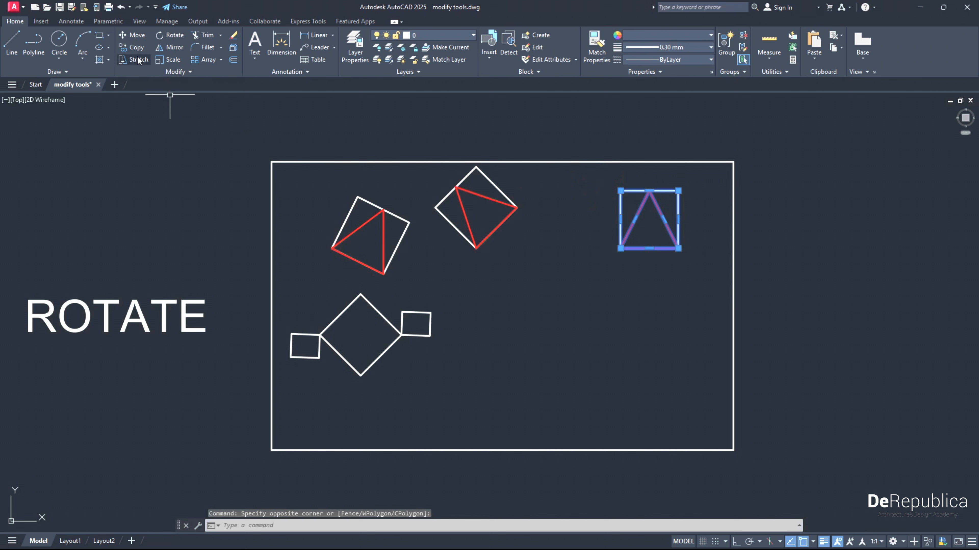
click(166, 38)
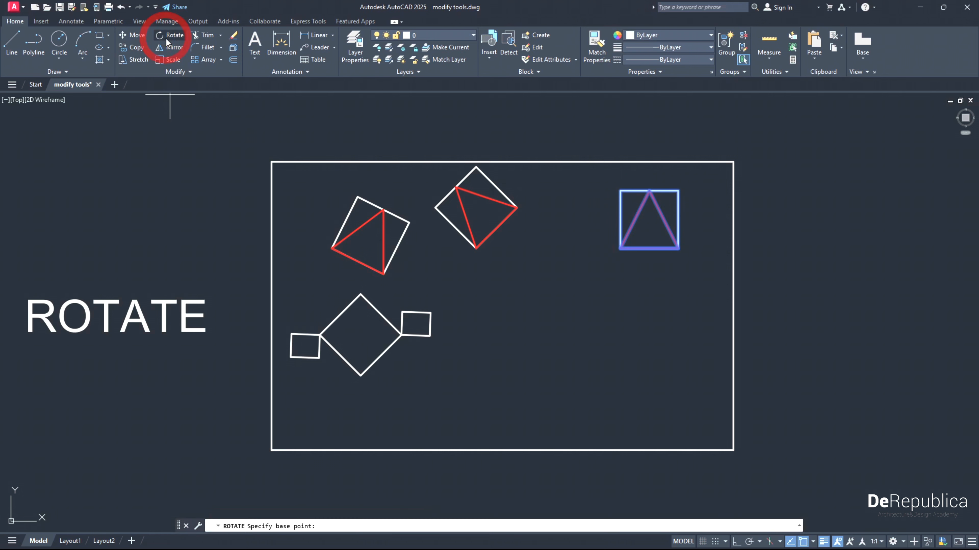
click(737, 541)
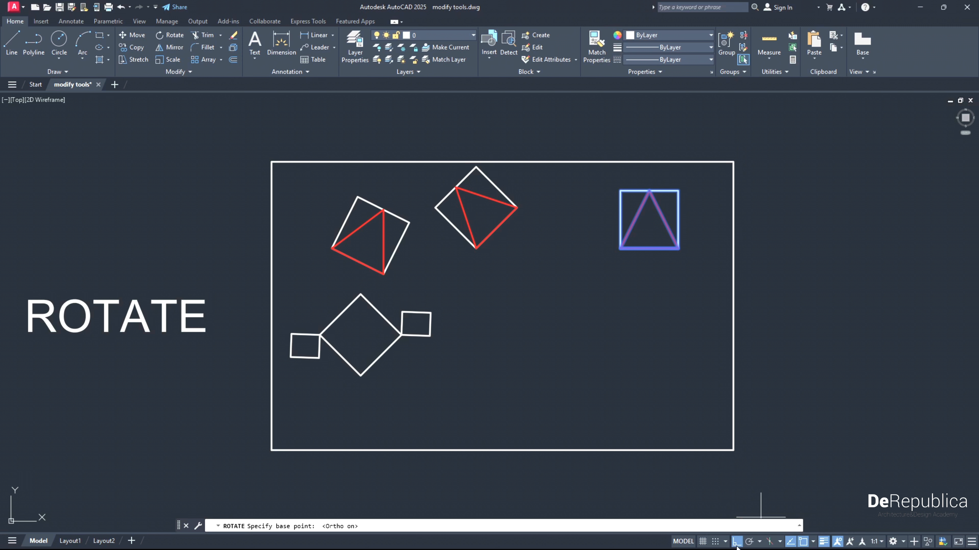
click(620, 248)
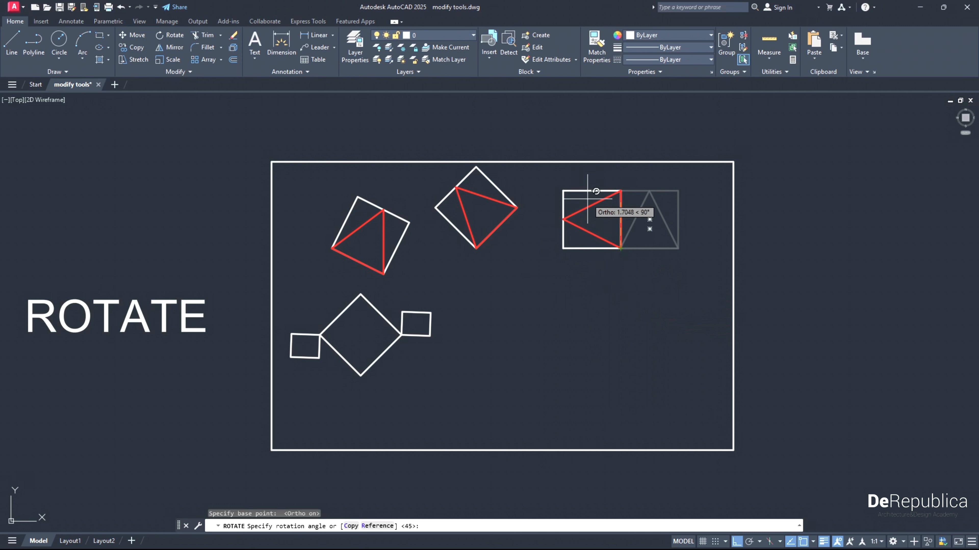
click(583, 214)
middle_drag(447, 367, 490, 356)
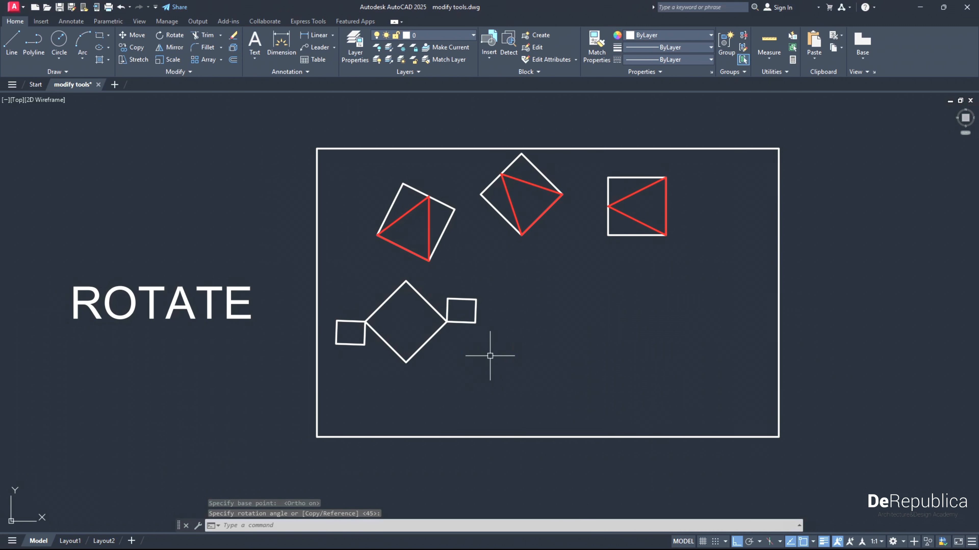
middle_drag(467, 377, 457, 347)
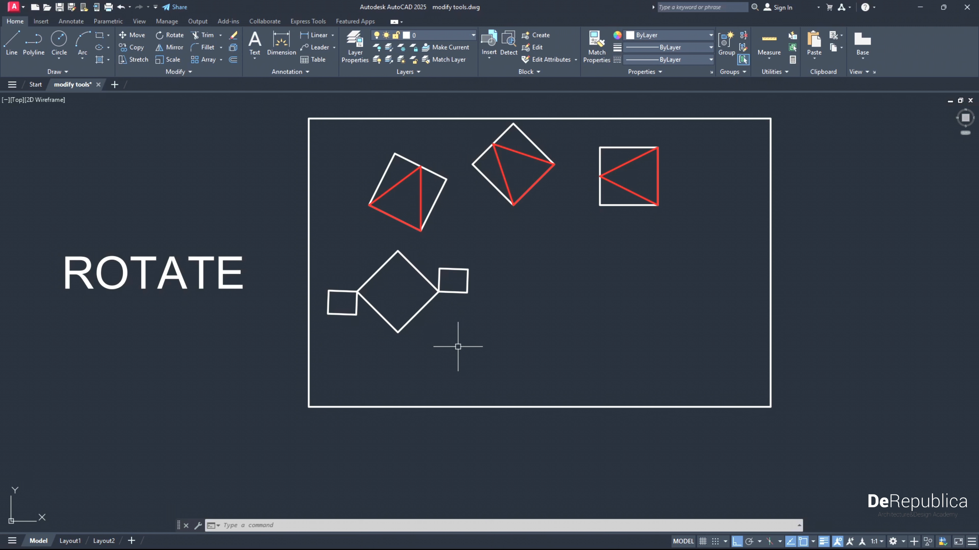
middle_drag(368, 351, 375, 366)
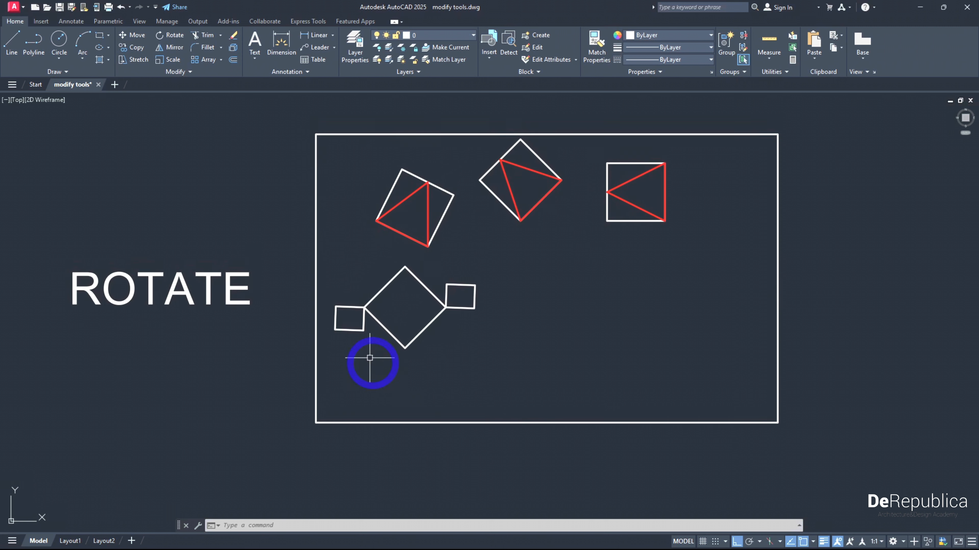
scroll(349, 325, up, 2)
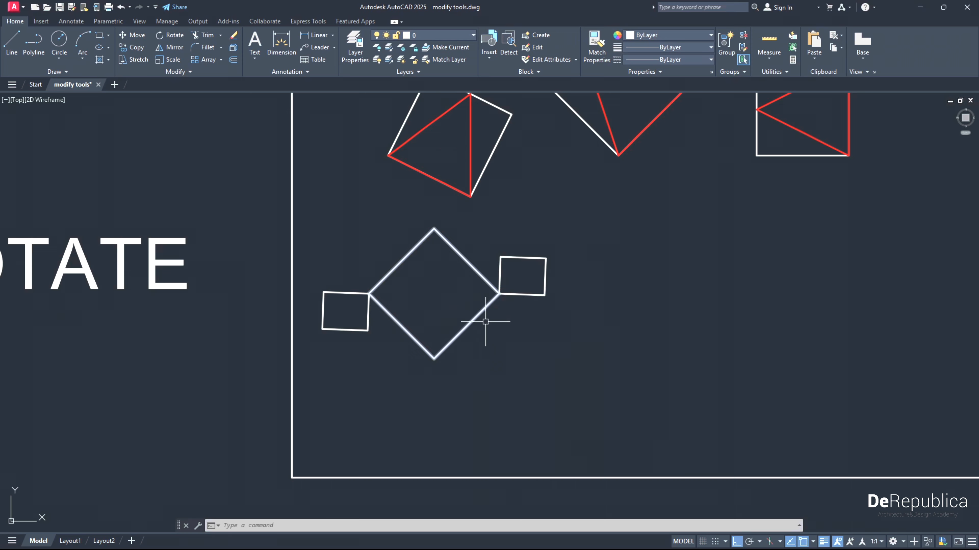
scroll(485, 321, down, 2)
middle_drag(479, 332, 445, 349)
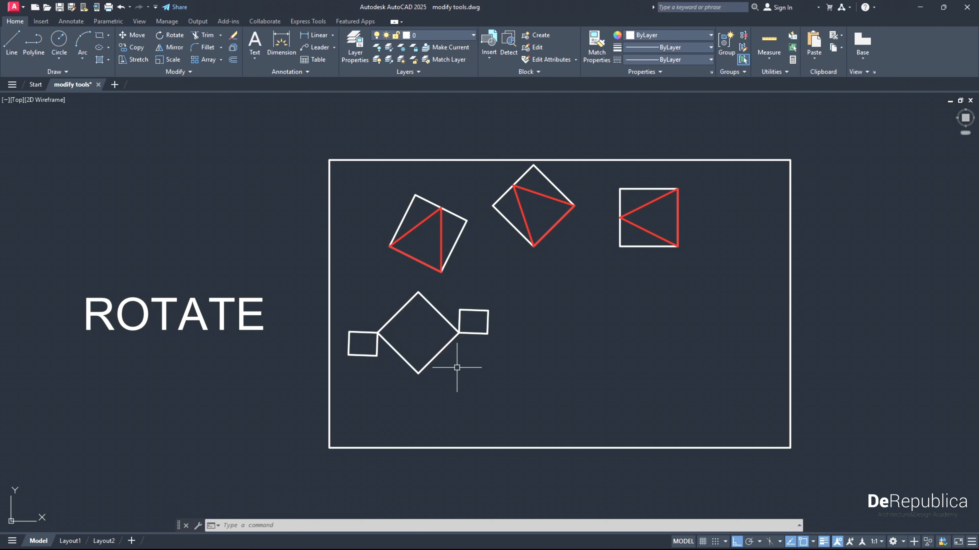
- With ortho off, rotate the diamond's left rectangle about their shared corner, using the Reference option to align its right edge with the diamond's lower-left edge
click(368, 364)
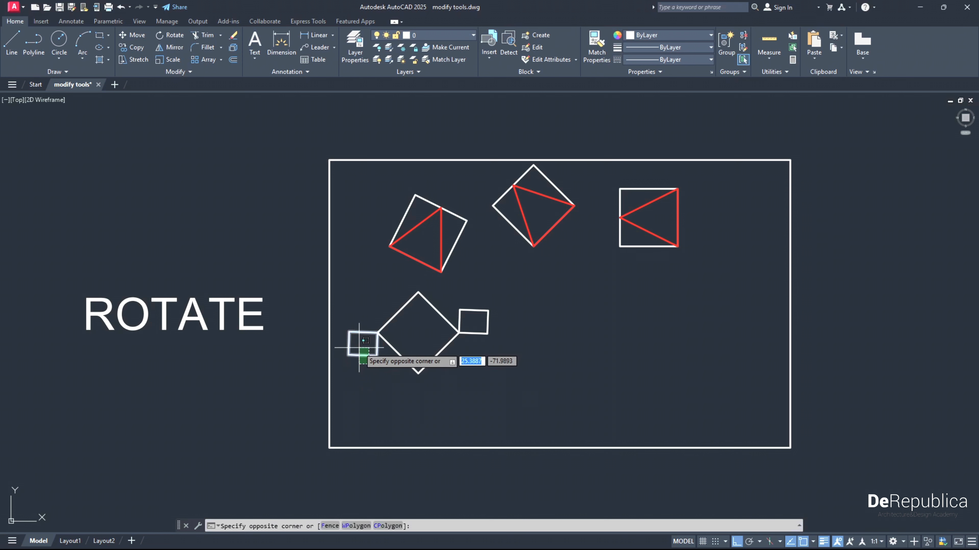
click(350, 339)
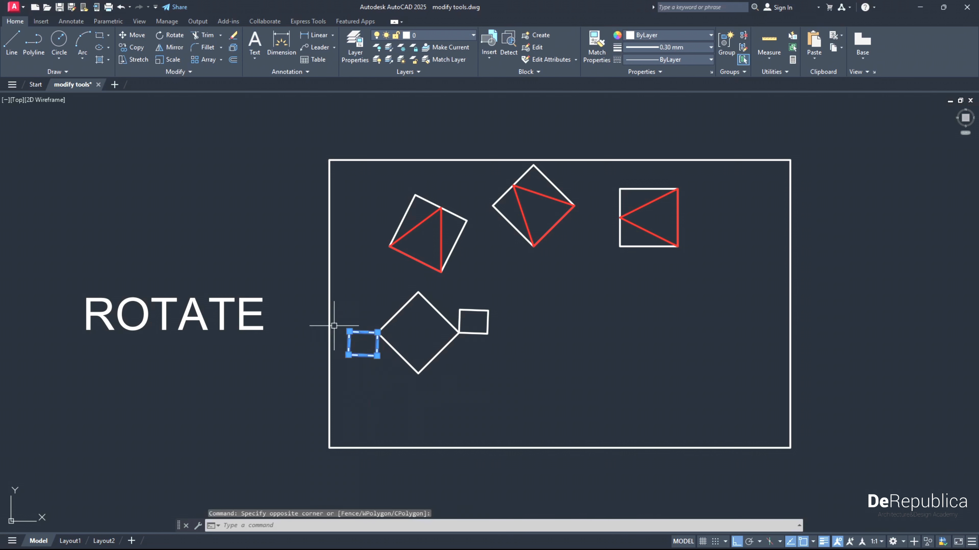
click(175, 36)
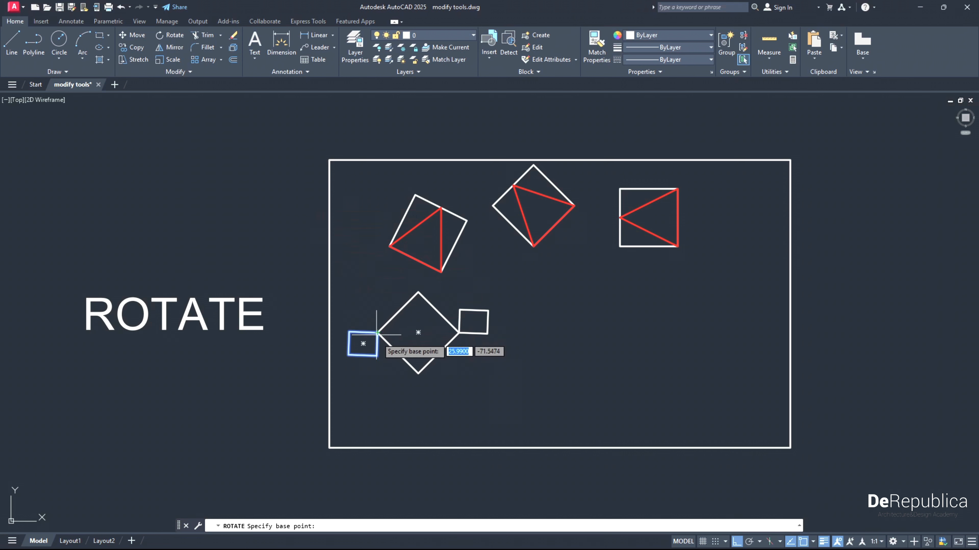
scroll(375, 328, up, 4)
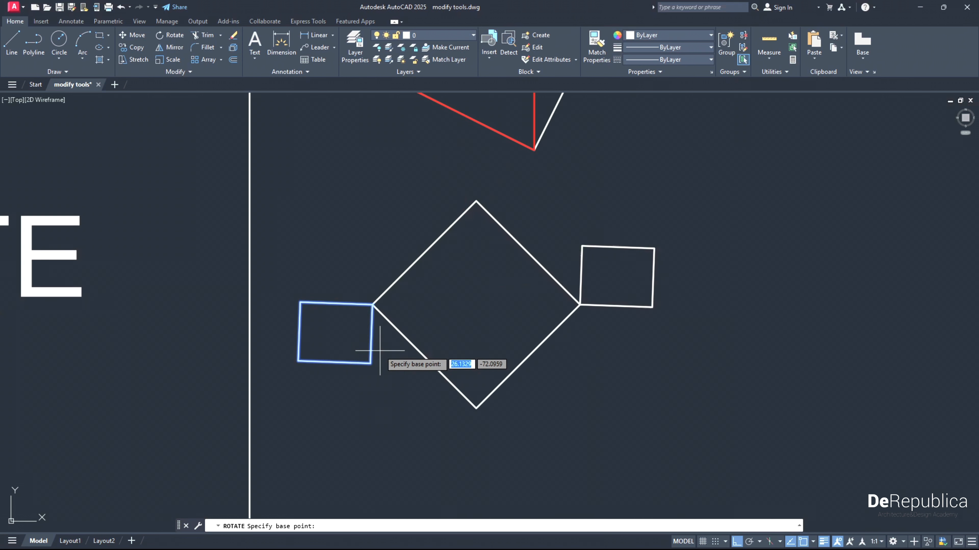
click(372, 305)
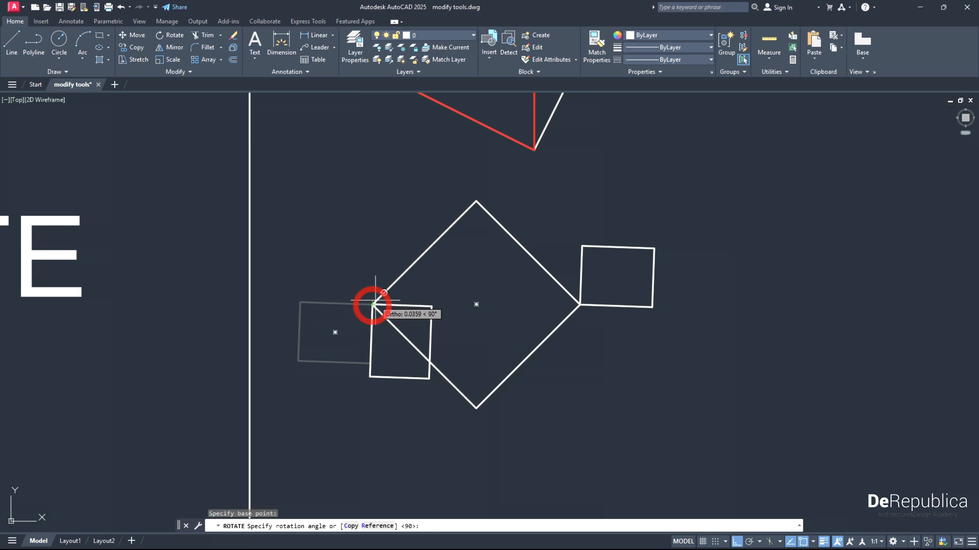
click(737, 542)
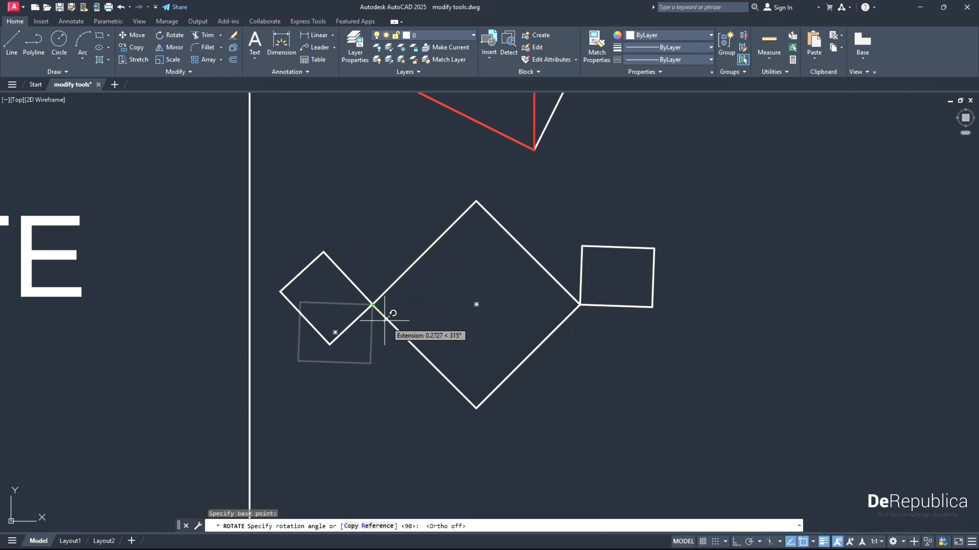
scroll(399, 333, up, 4)
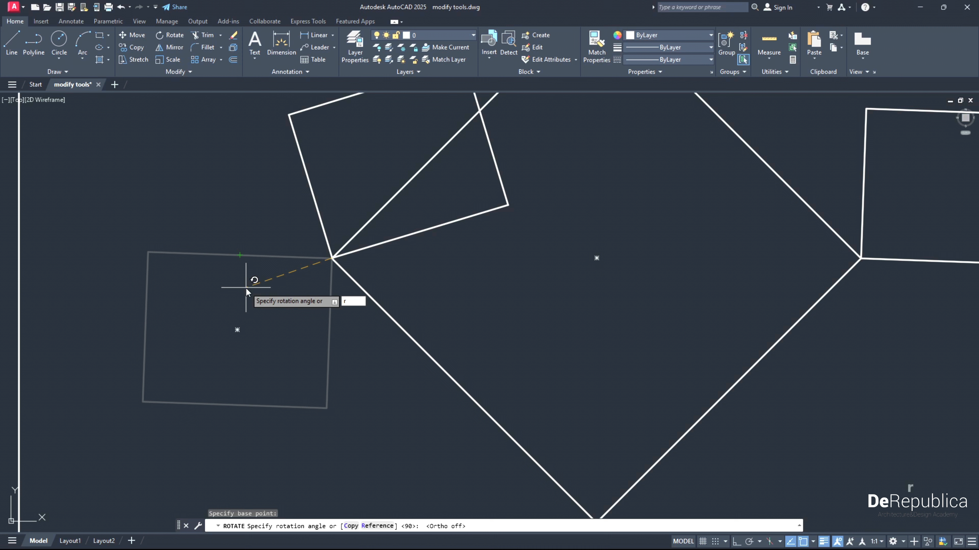
key(Return)
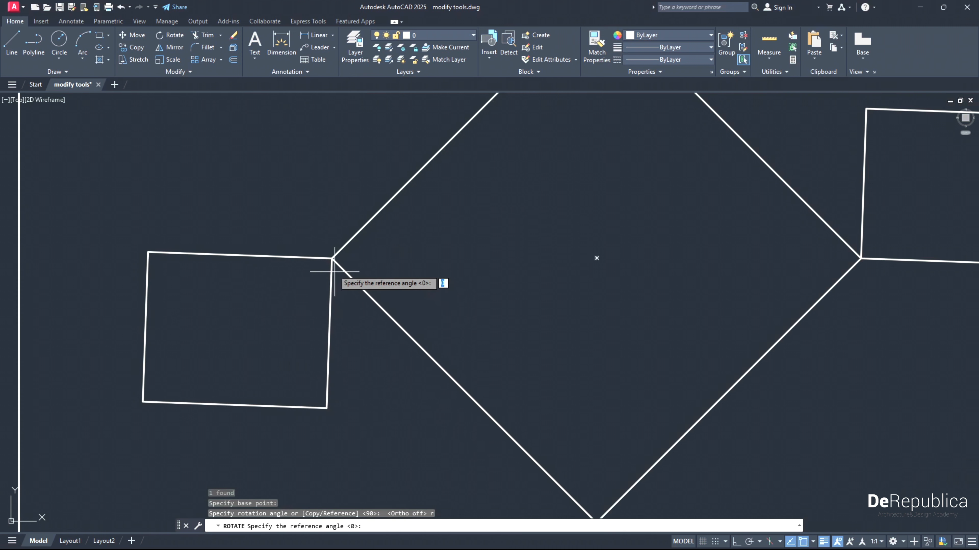
click(332, 258)
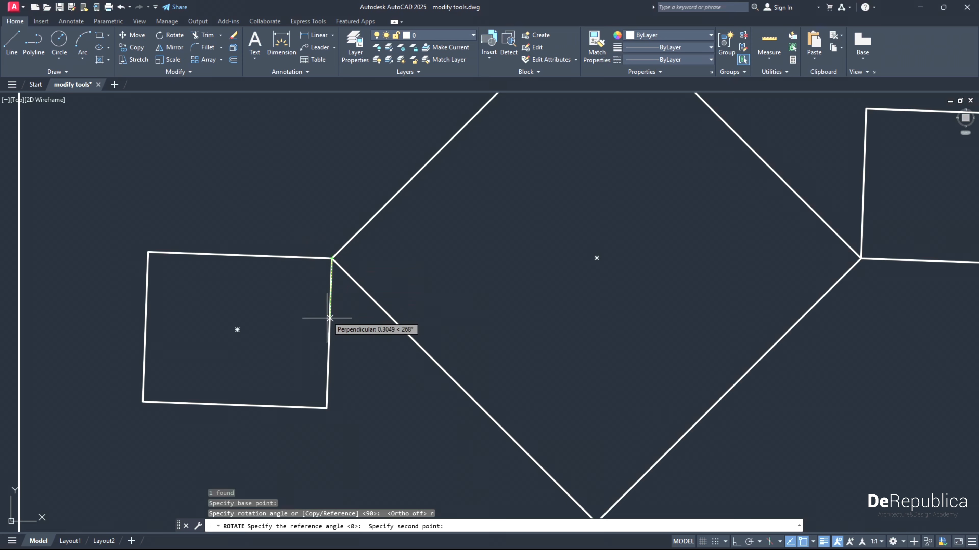
click(327, 408)
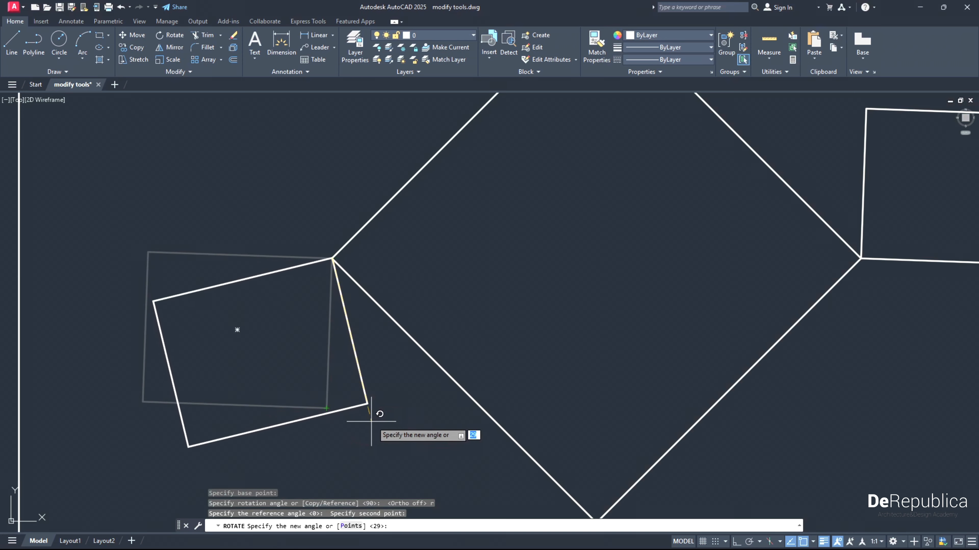
middle_drag(373, 407, 336, 363)
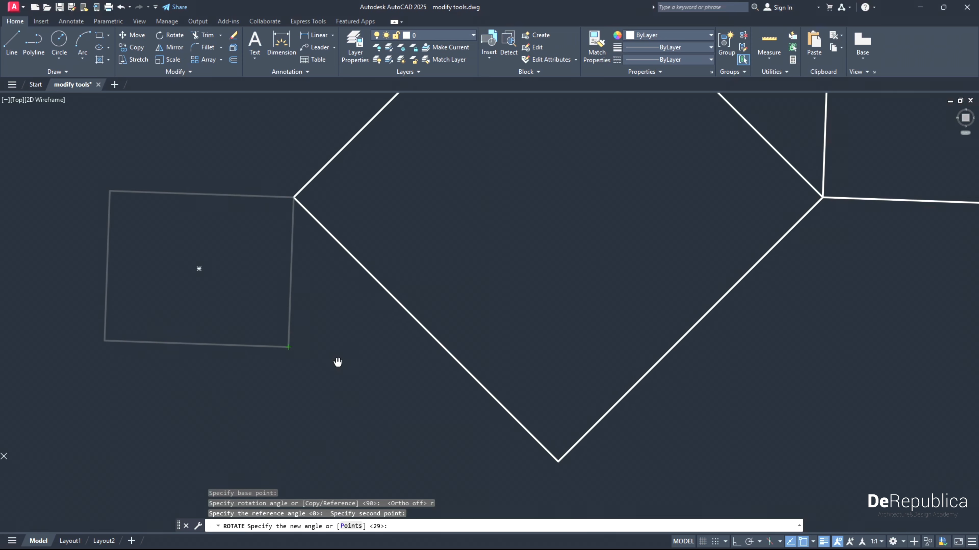
click(555, 460)
scroll(437, 350, down, 2)
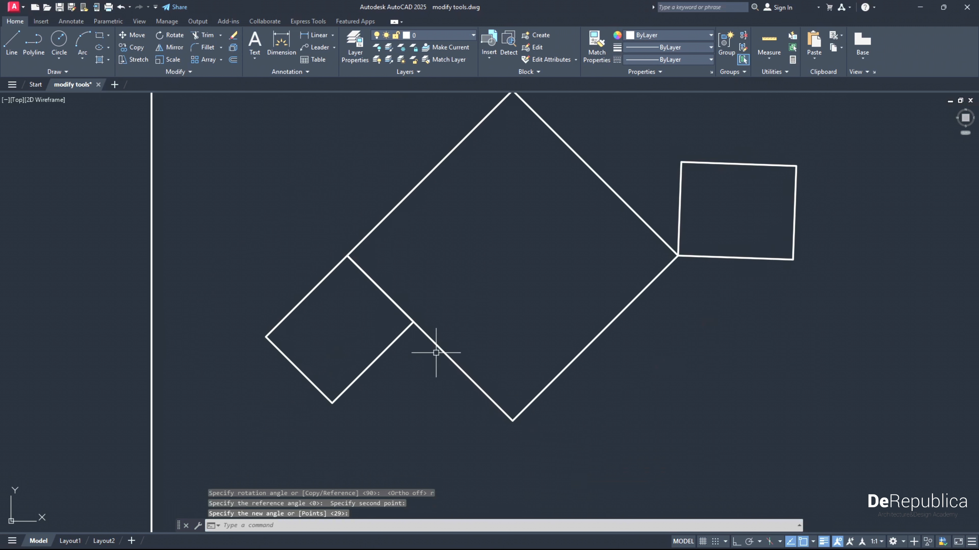
middle_drag(605, 371, 560, 374)
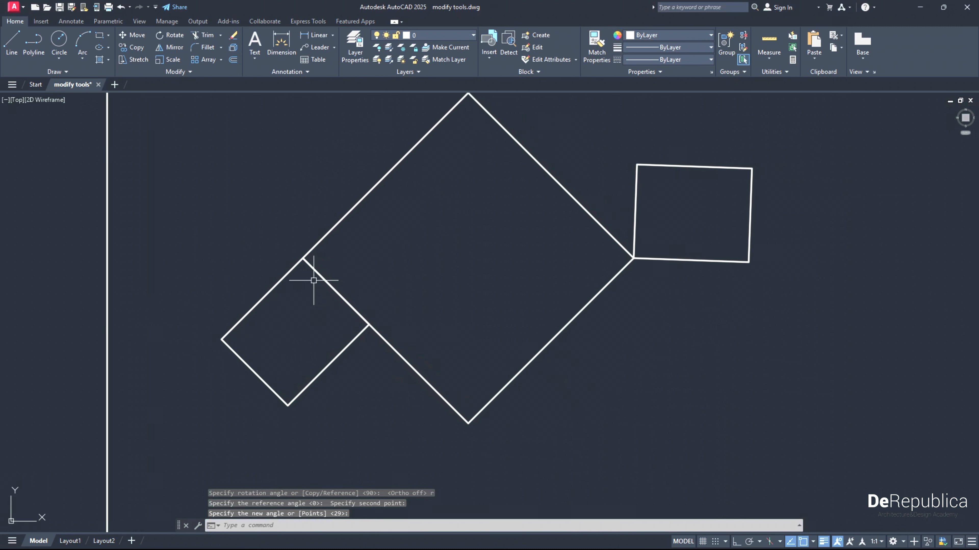
scroll(295, 247, up, 5)
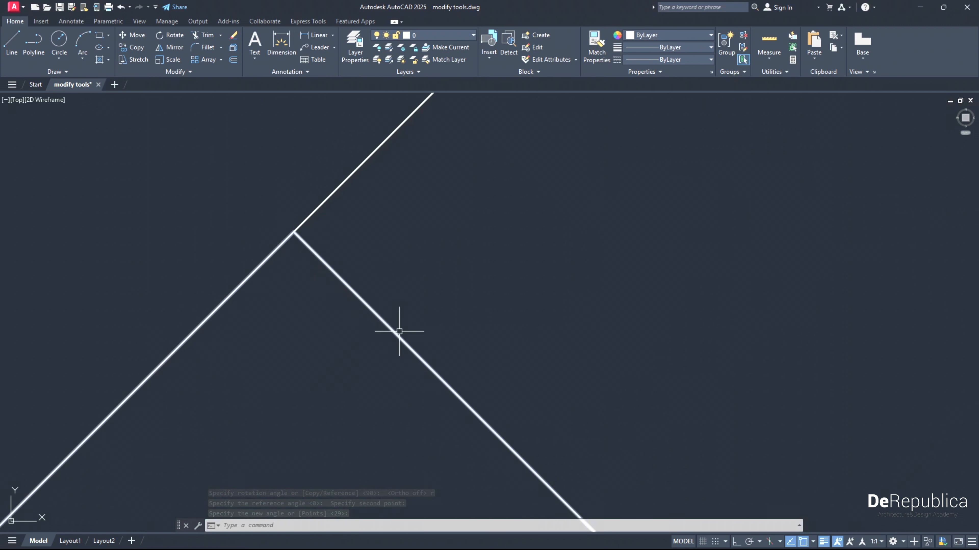
scroll(290, 237, down, 3)
scroll(289, 238, down, 3)
scroll(381, 266, down, 2)
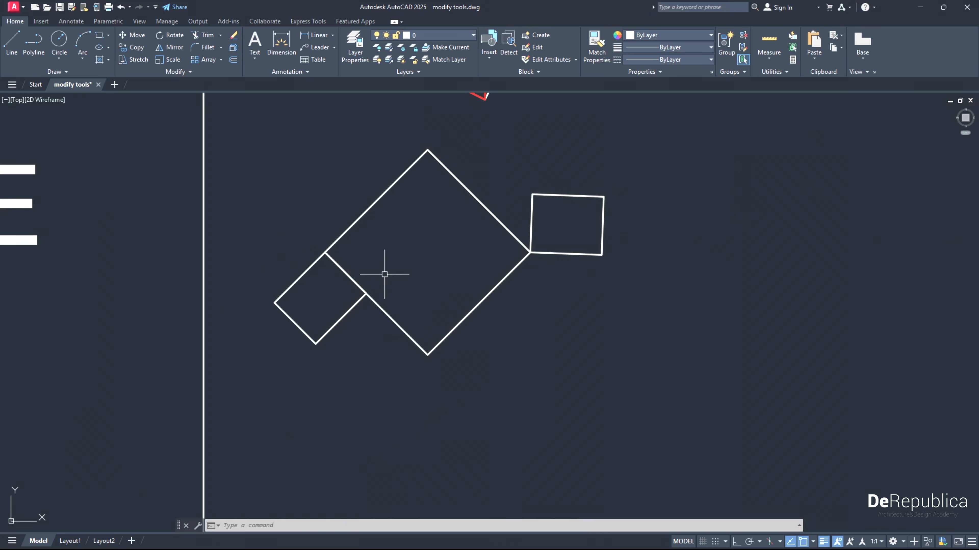
- Rotate the diamond's right rectangle about their shared corner, using the Reference option to align its bottom edge with the diamond's lower-right edge
mouse_move(385, 273)
middle_down()
mouse_move(397, 300)
mouse_move(376, 327)
middle_up()
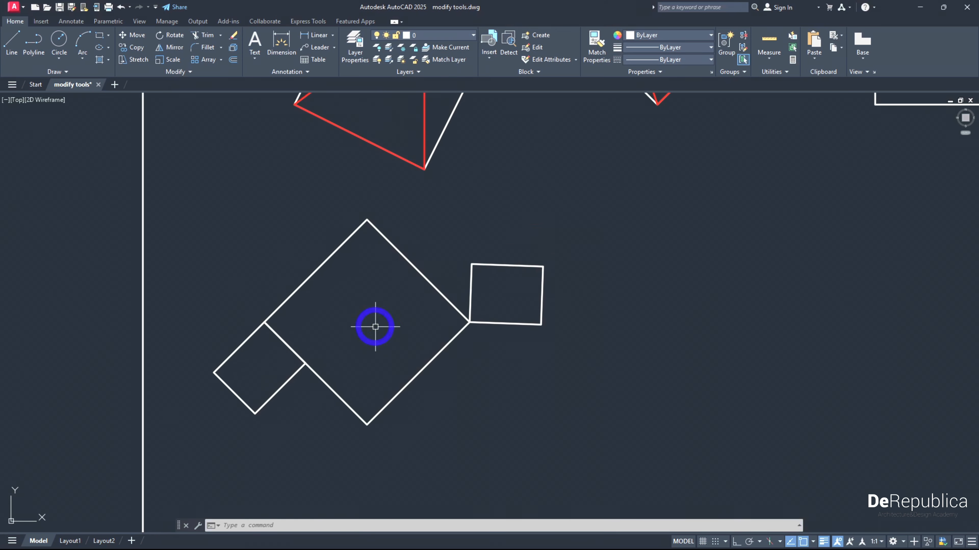
click(505, 278)
click(497, 256)
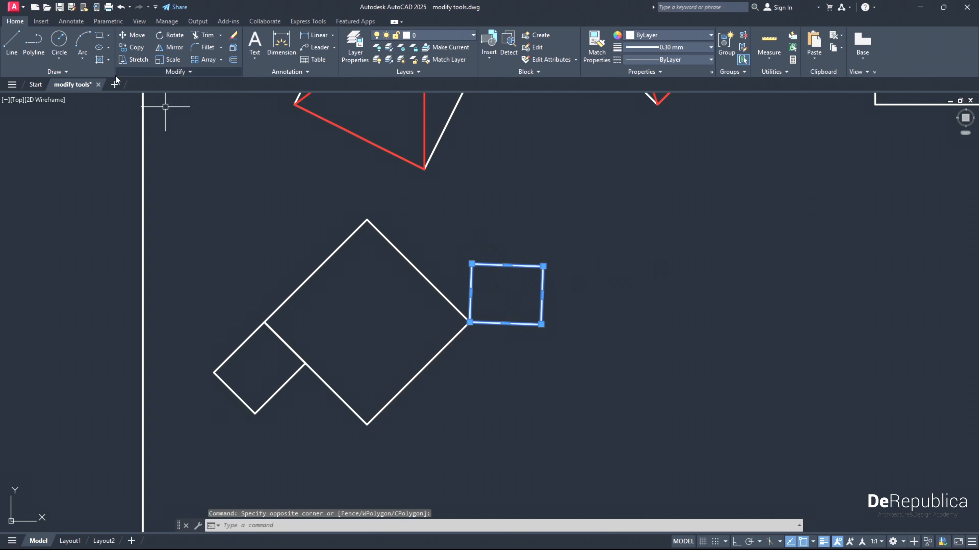
click(166, 38)
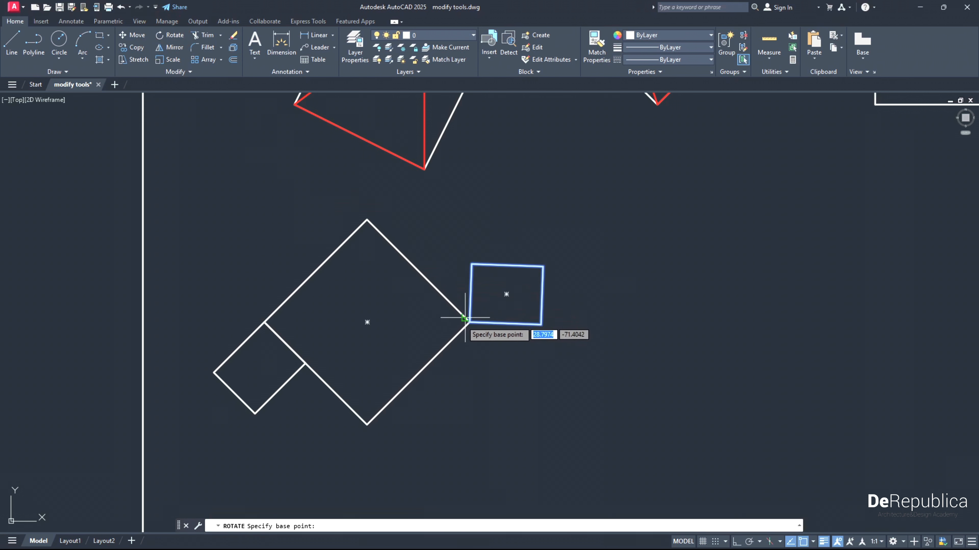
click(469, 322)
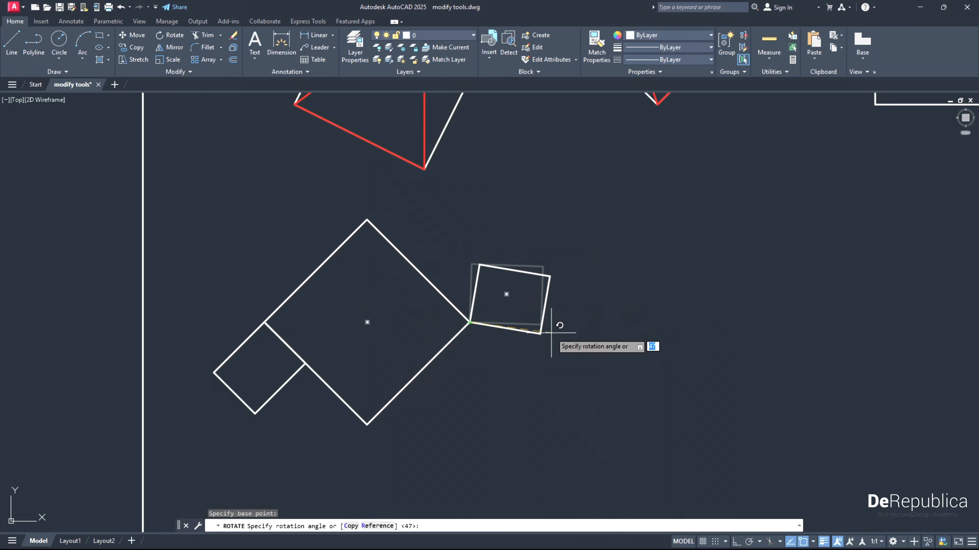
click(379, 526)
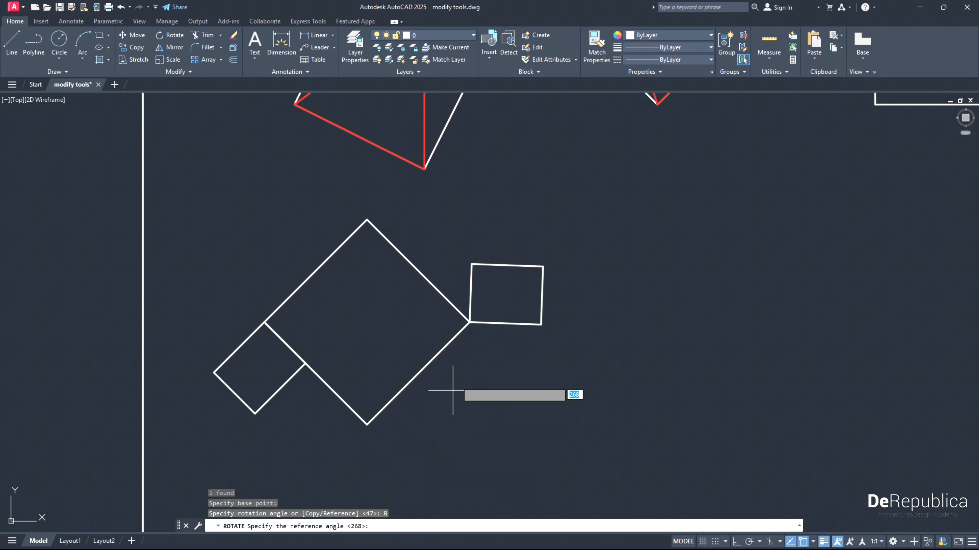
click(470, 322)
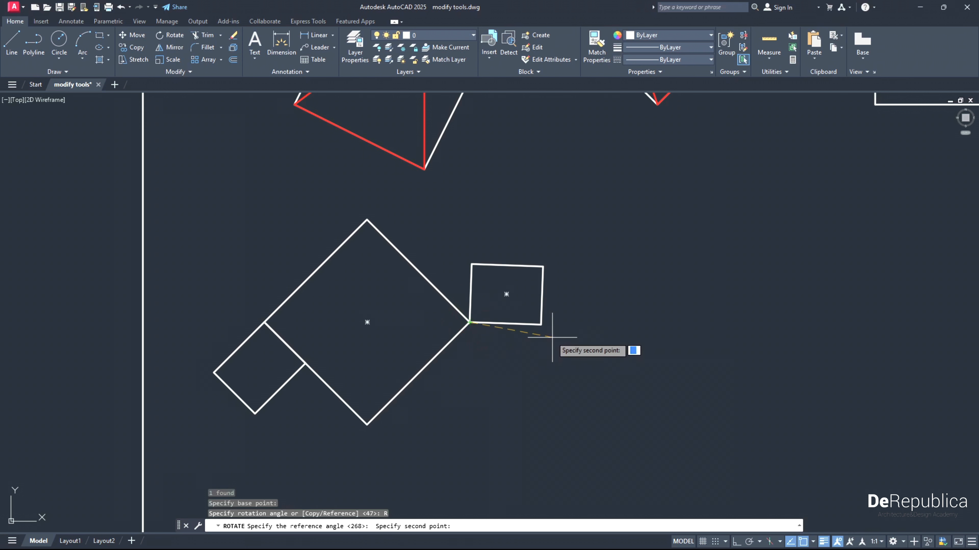
click(540, 334)
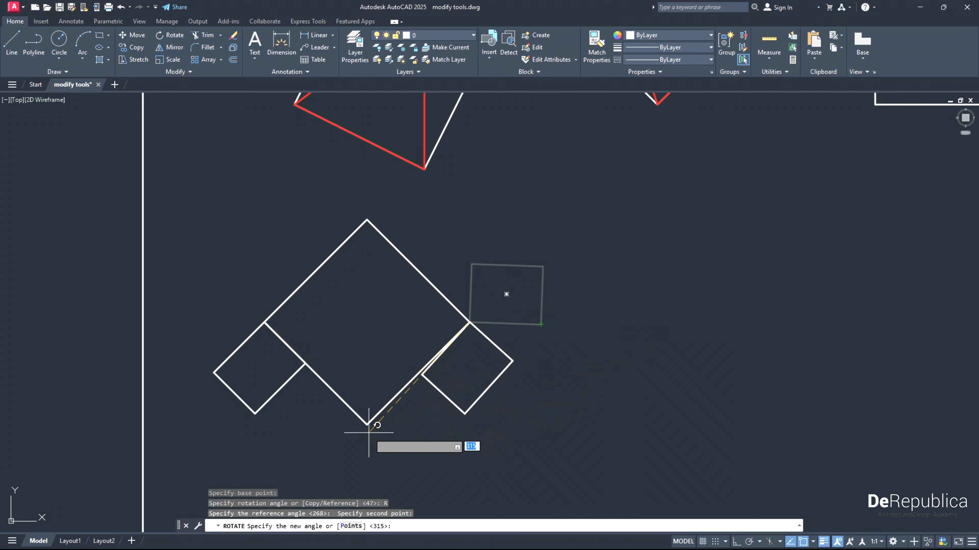
click(367, 424)
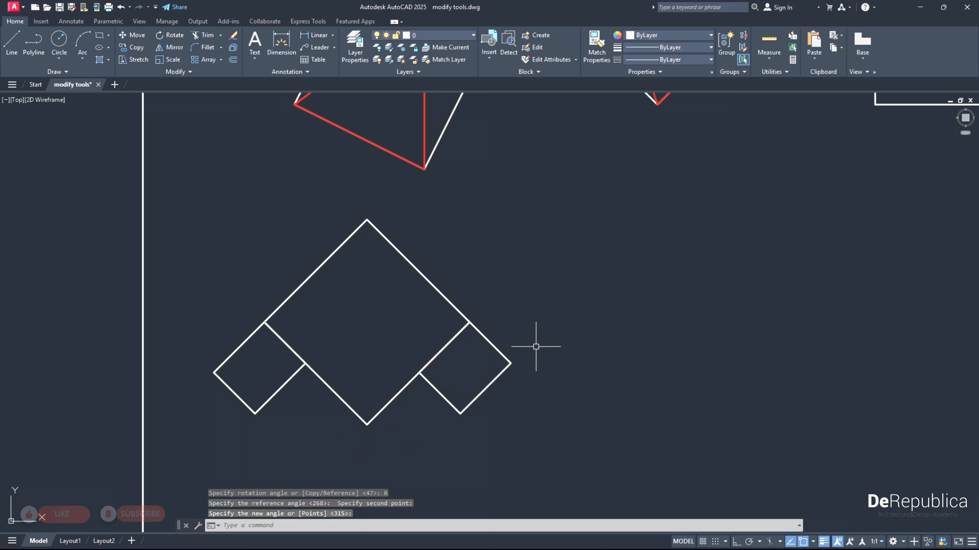
- Try to mirror the triangle in the MIRROR exercise across the vertical line with the source object erased
scroll(547, 363, down, 6)
mouse_move(555, 400)
middle_down()
mouse_move(530, 369)
mouse_move(478, 254)
middle_up()
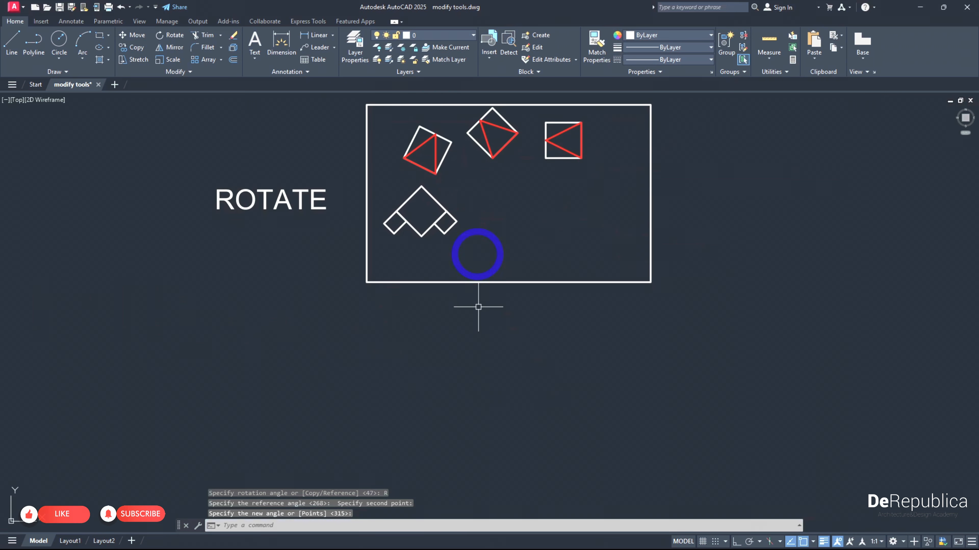
middle_drag(463, 374, 442, 232)
middle_drag(441, 420, 404, 243)
middle_drag(407, 402, 402, 293)
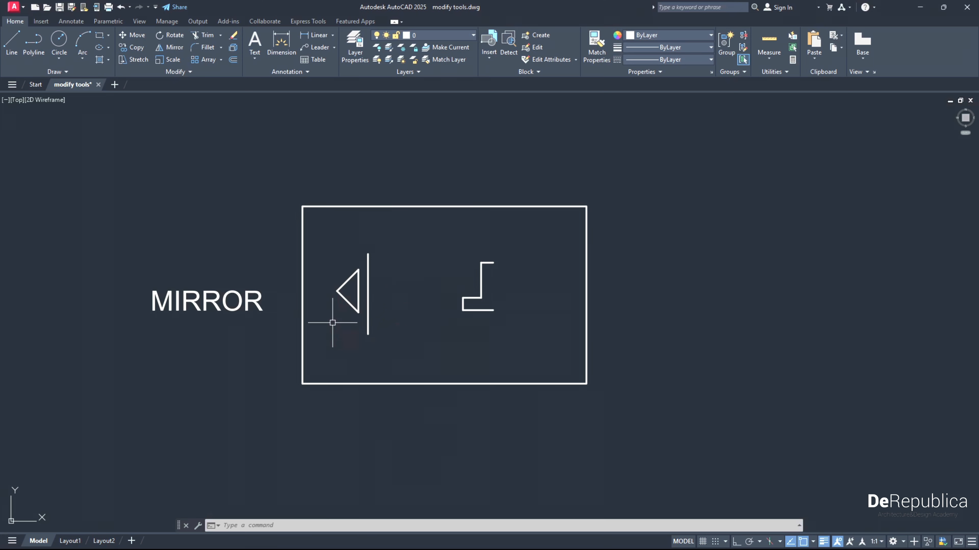
scroll(331, 321, up, 2)
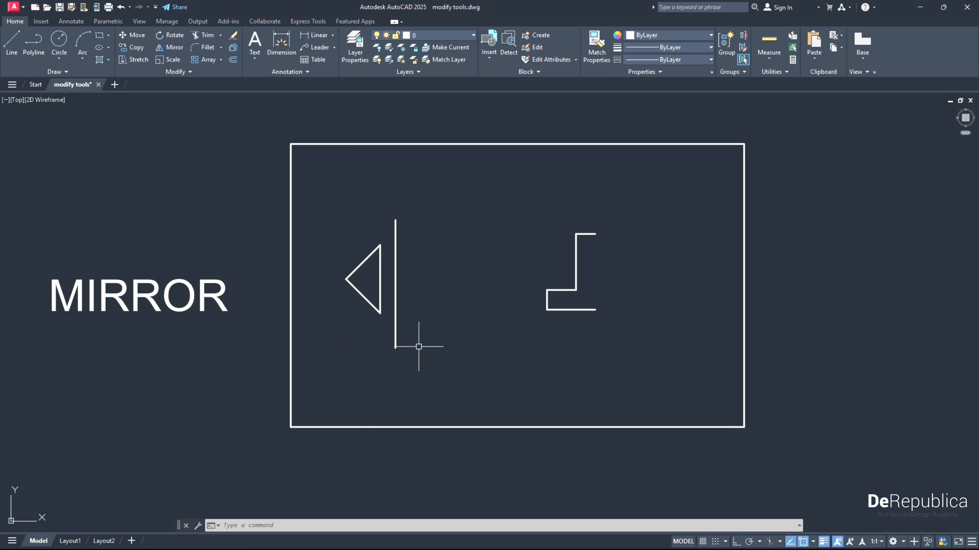
click(422, 358)
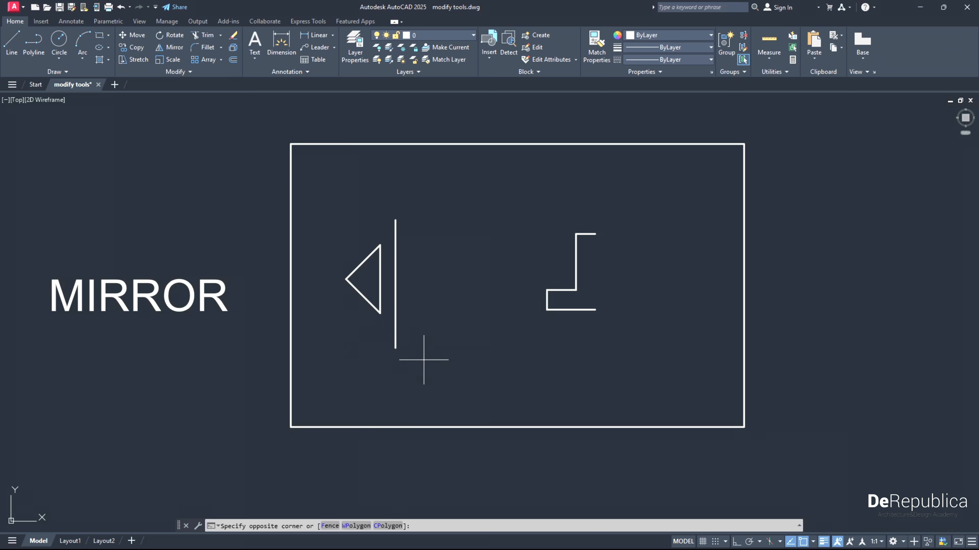
click(443, 329)
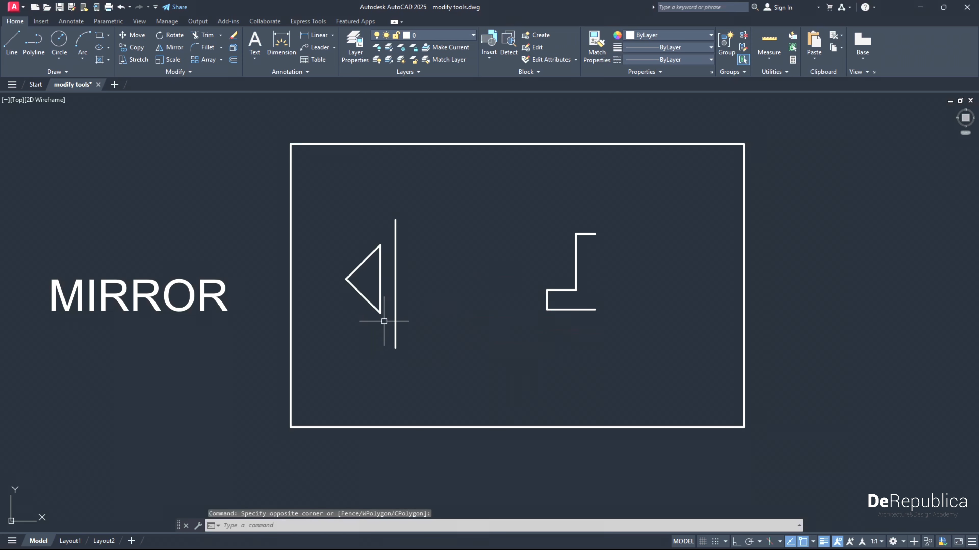
click(385, 321)
click(334, 225)
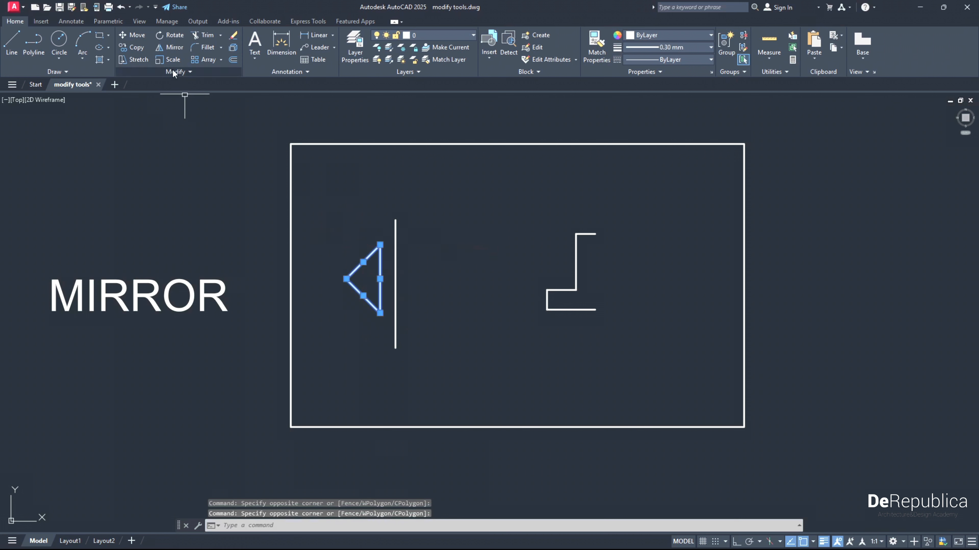
click(171, 48)
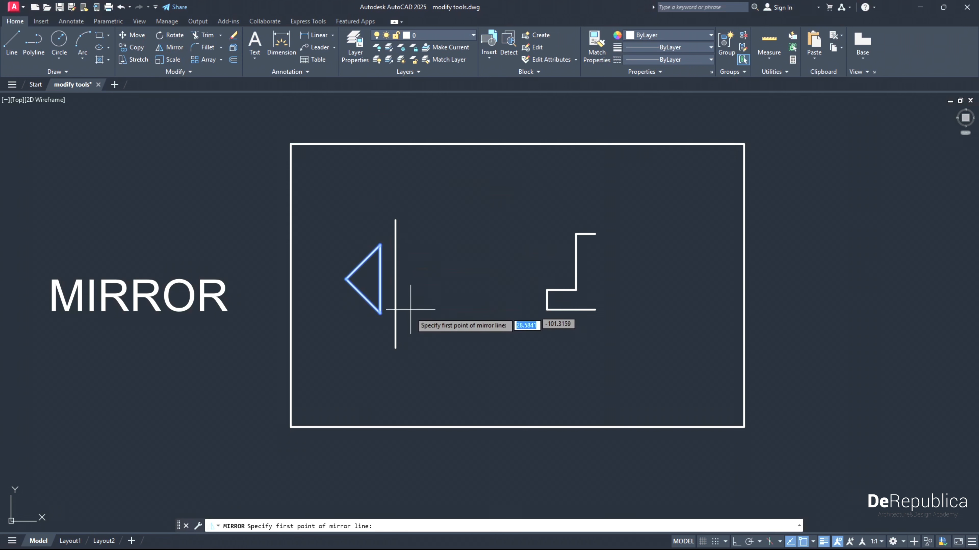
click(395, 347)
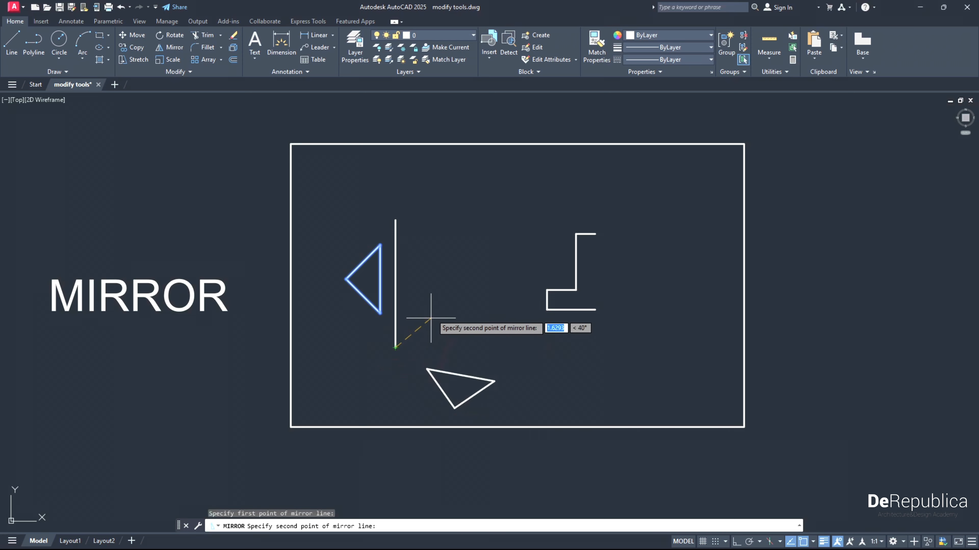
click(395, 220)
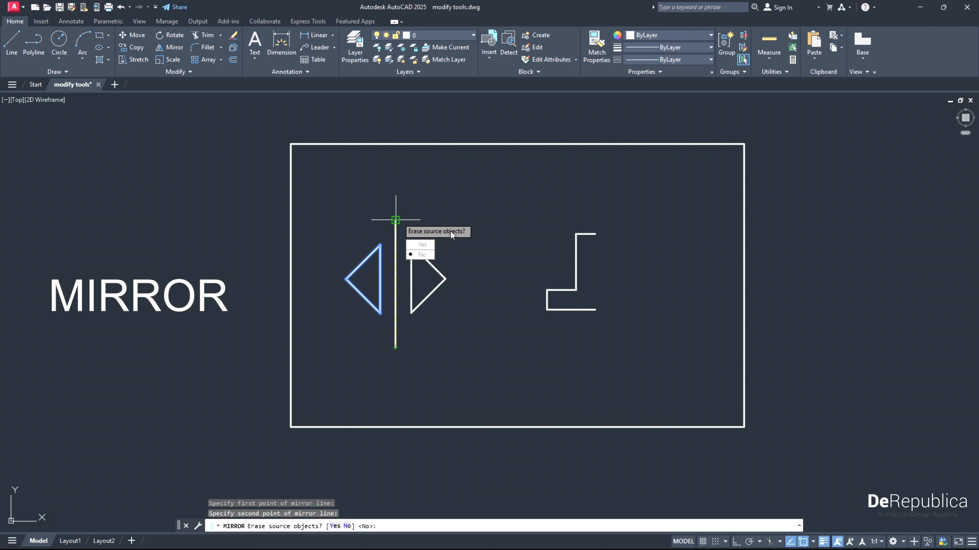
click(422, 245)
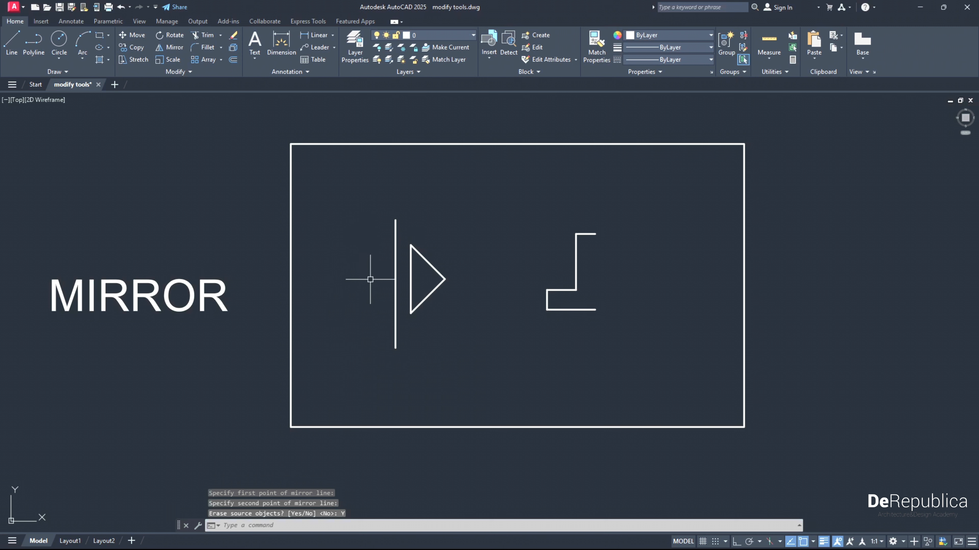
key(ctrl+z)
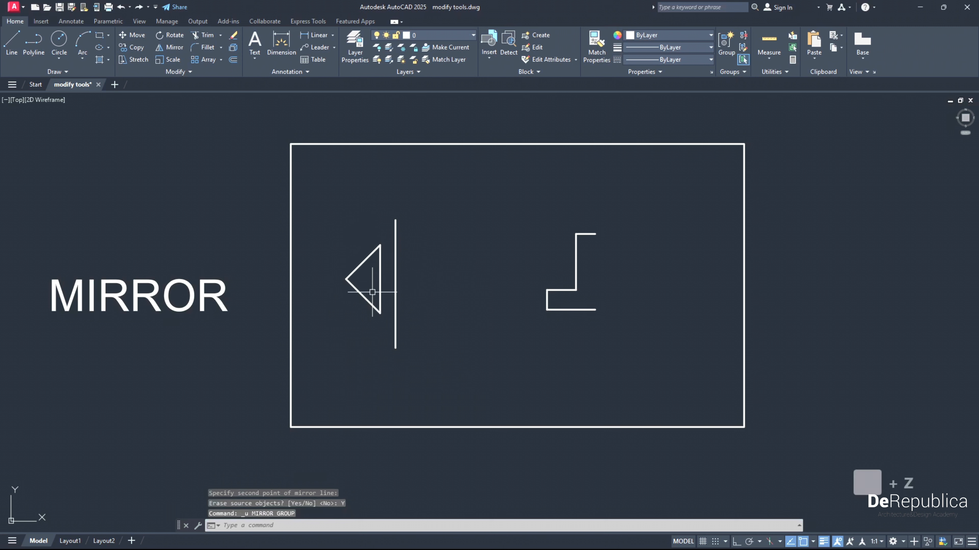
- Mirror the triangle across the vertical line through both of its endpoints, keeping the source object
click(390, 333)
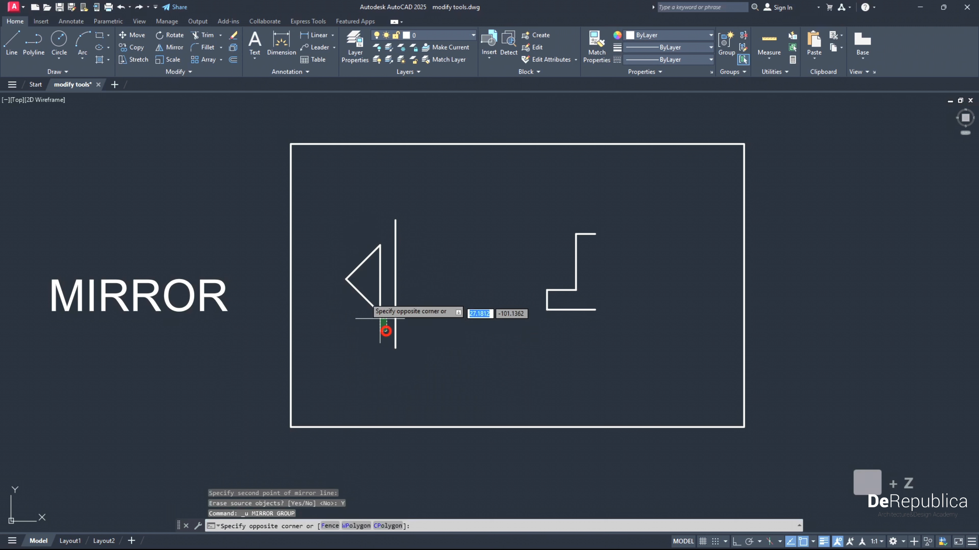
click(305, 221)
click(170, 47)
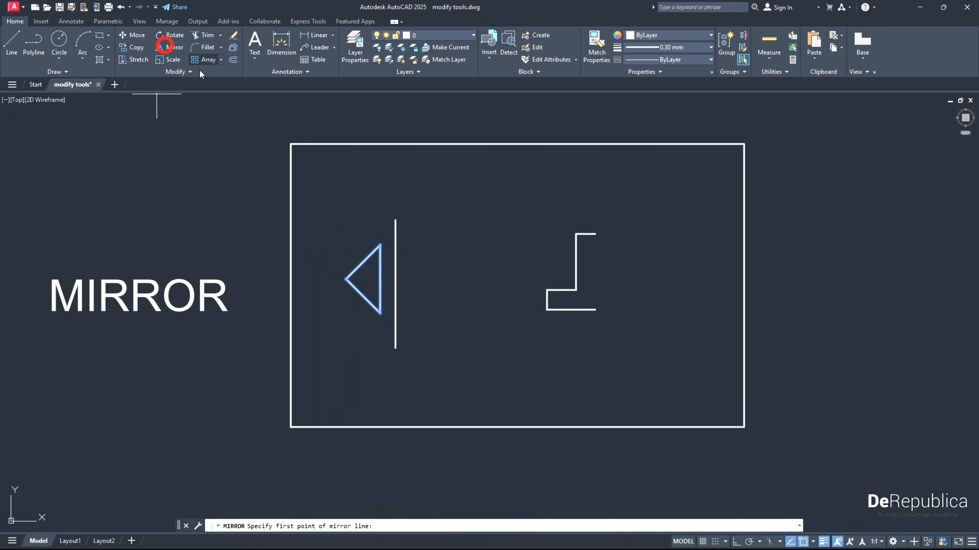
click(395, 347)
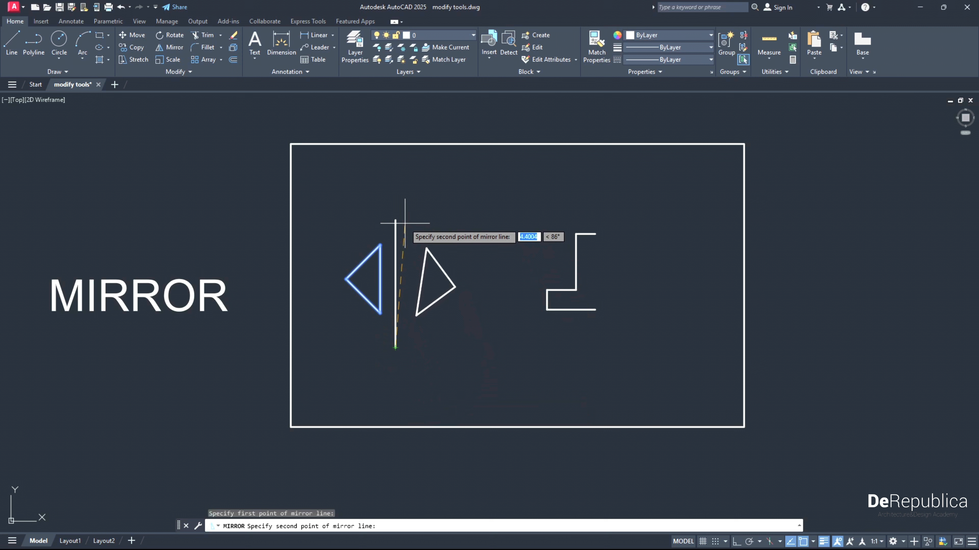
click(396, 220)
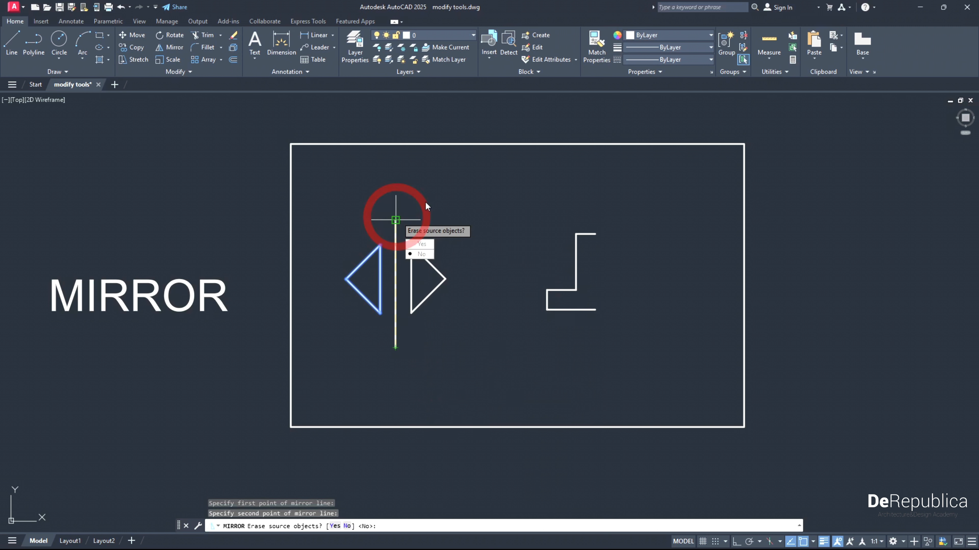
click(424, 255)
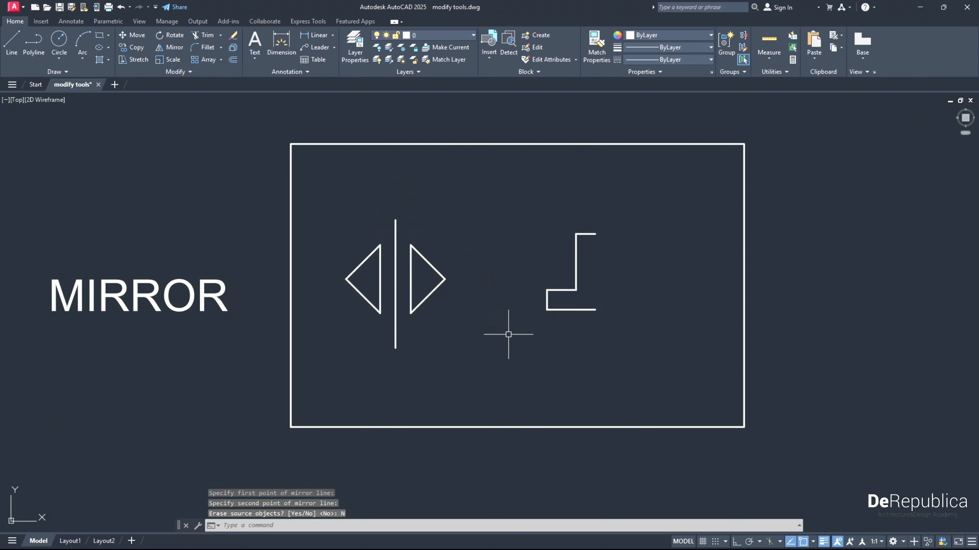
- Mirror the open stepped profile across the vertical axis through its two open ends, keeping the source to close the shape
click(638, 340)
click(537, 212)
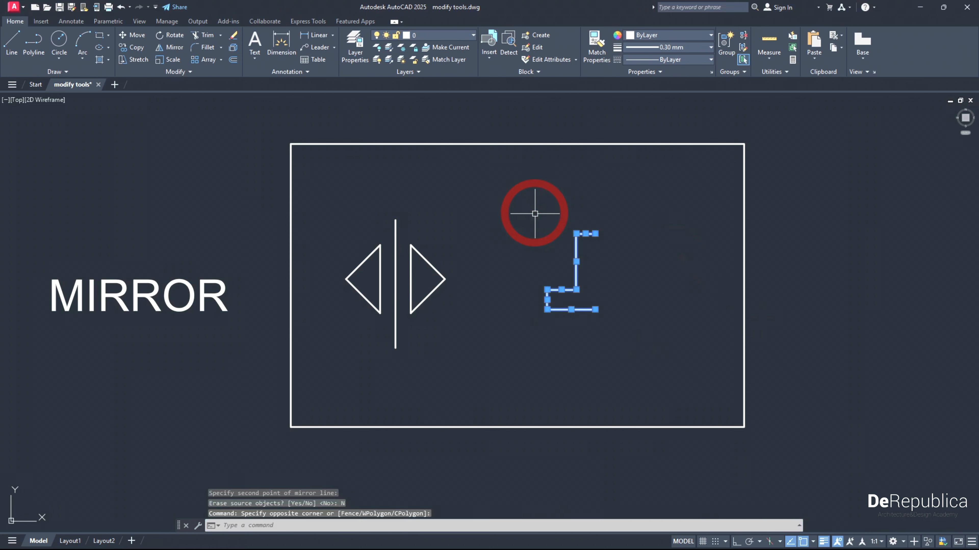
click(178, 48)
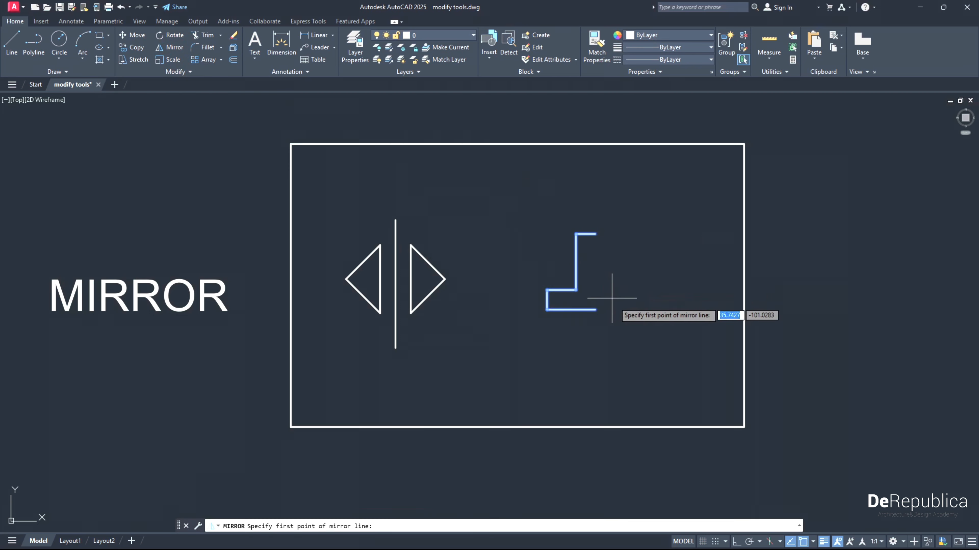
click(595, 309)
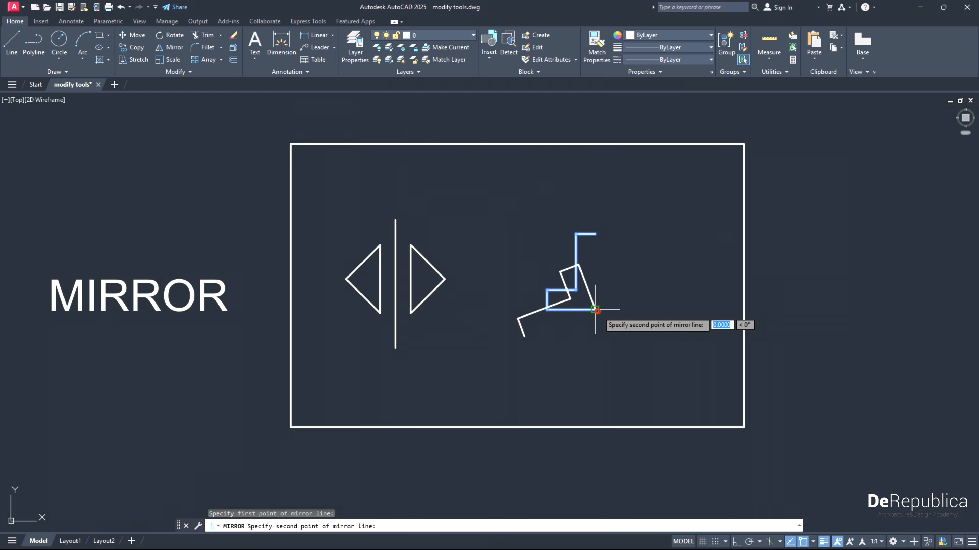
click(595, 234)
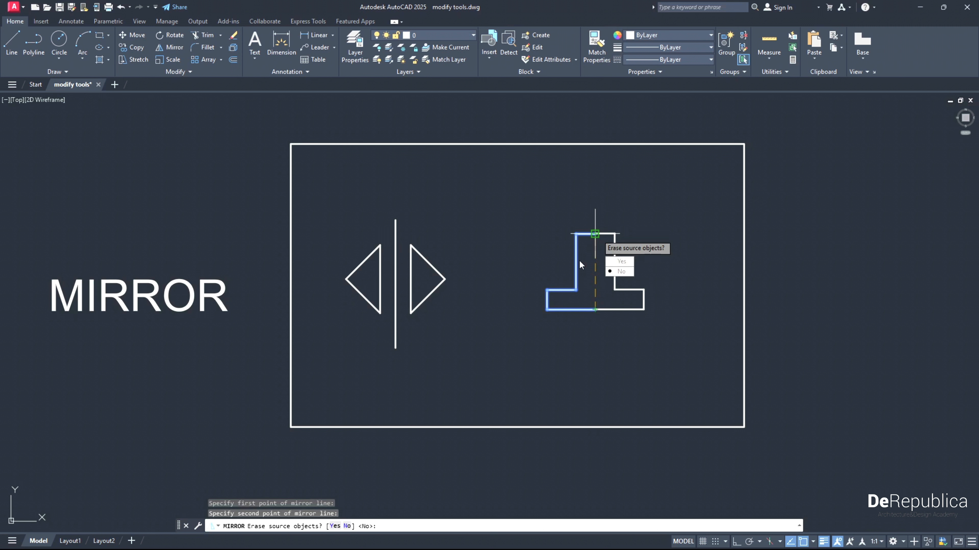
click(620, 271)
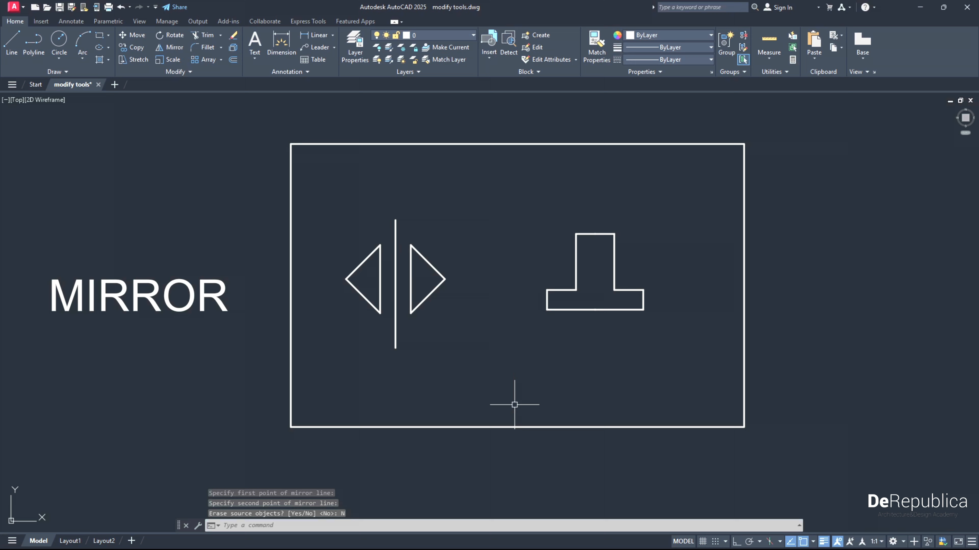
- Examine the upper door and its width dimension in the SCALE exercise
middle_drag(532, 476, 535, 289)
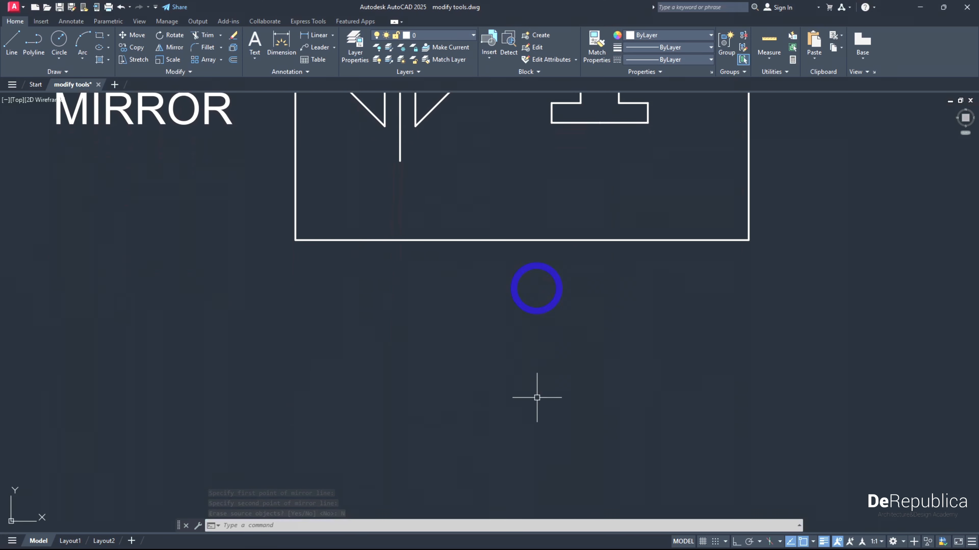
middle_drag(535, 393, 535, 226)
middle_drag(522, 384, 517, 175)
middle_drag(497, 459, 504, 236)
middle_drag(450, 308, 475, 289)
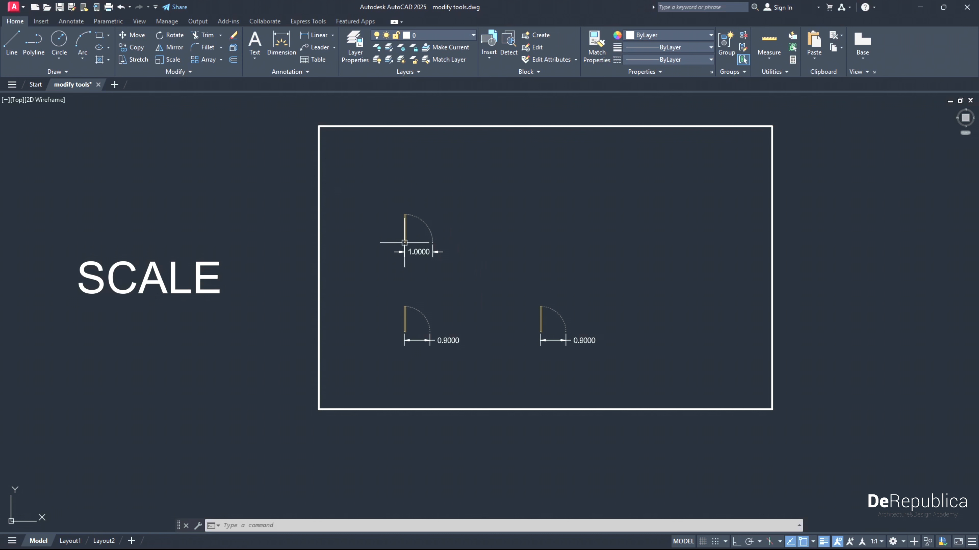
click(447, 270)
click(383, 195)
scroll(418, 254, up, 5)
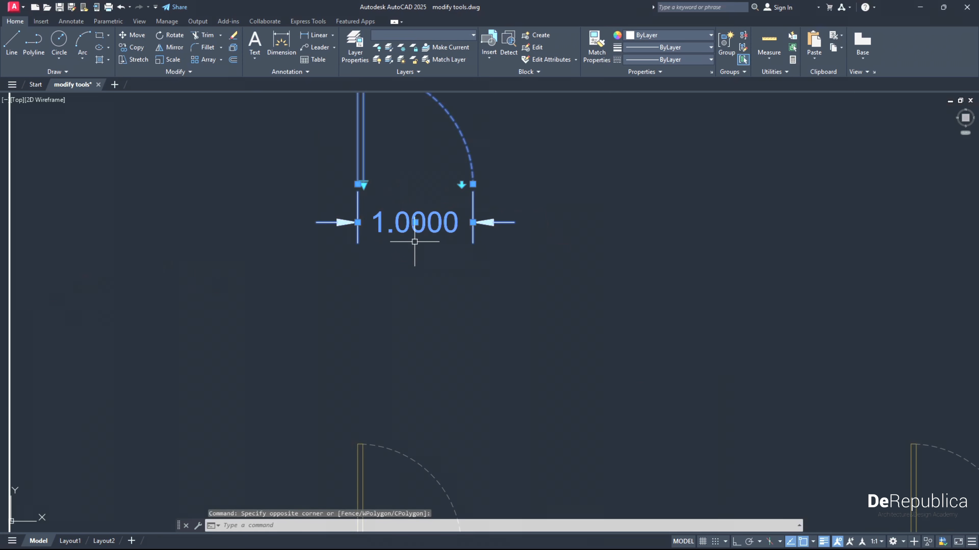
middle_drag(387, 215, 389, 286)
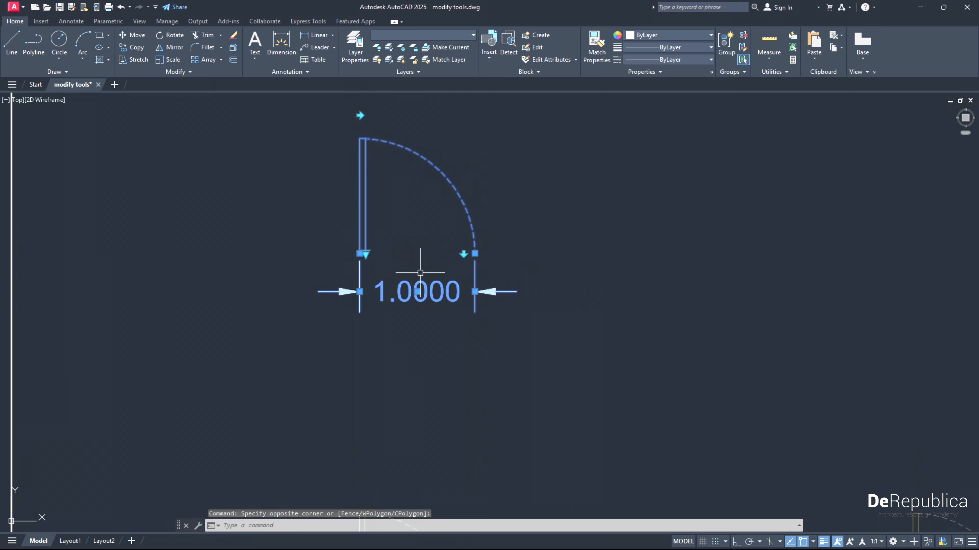
key(Escape)
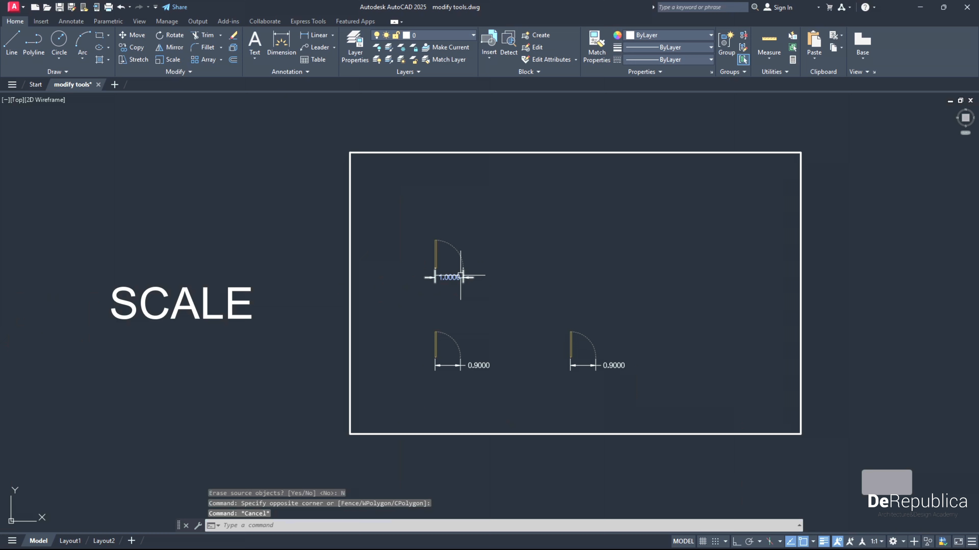
- Try to scale the upper door and its dimension freehand from the door's lower-left corner, to about 3.33 wide
click(487, 294)
click(405, 212)
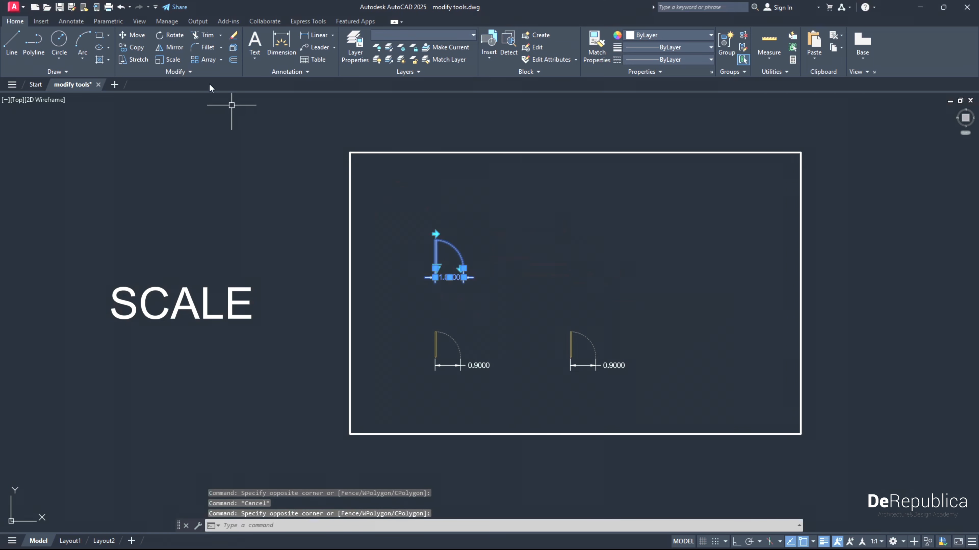
click(173, 59)
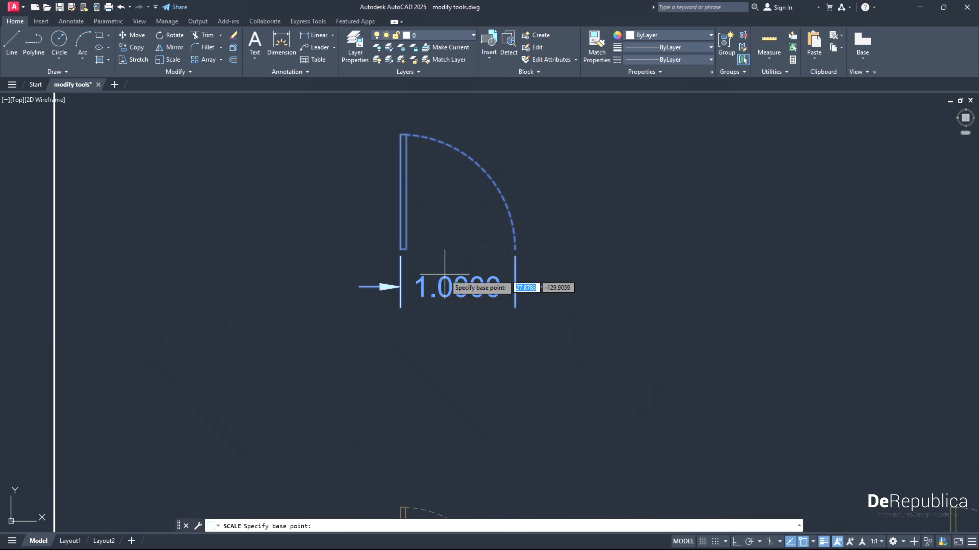
click(400, 249)
scroll(397, 279, down, 5)
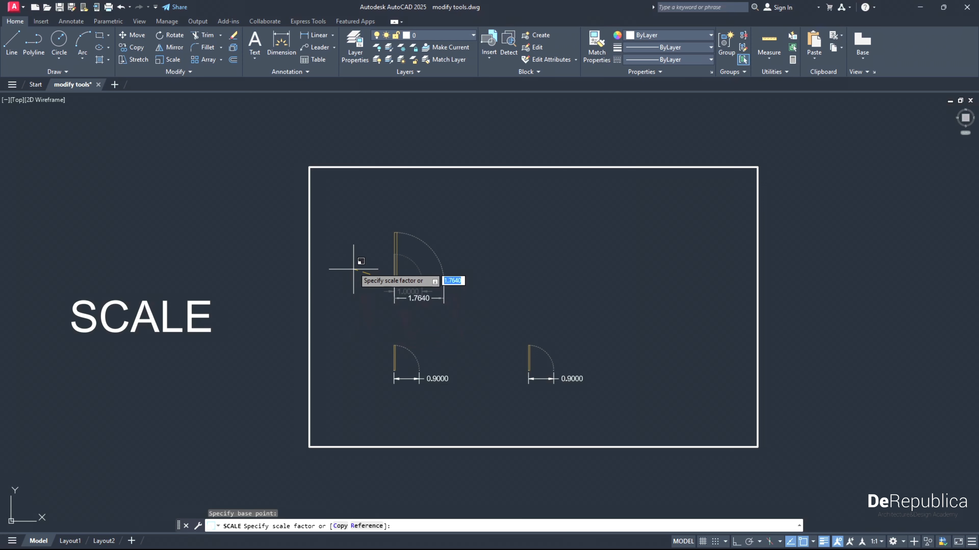
click(337, 225)
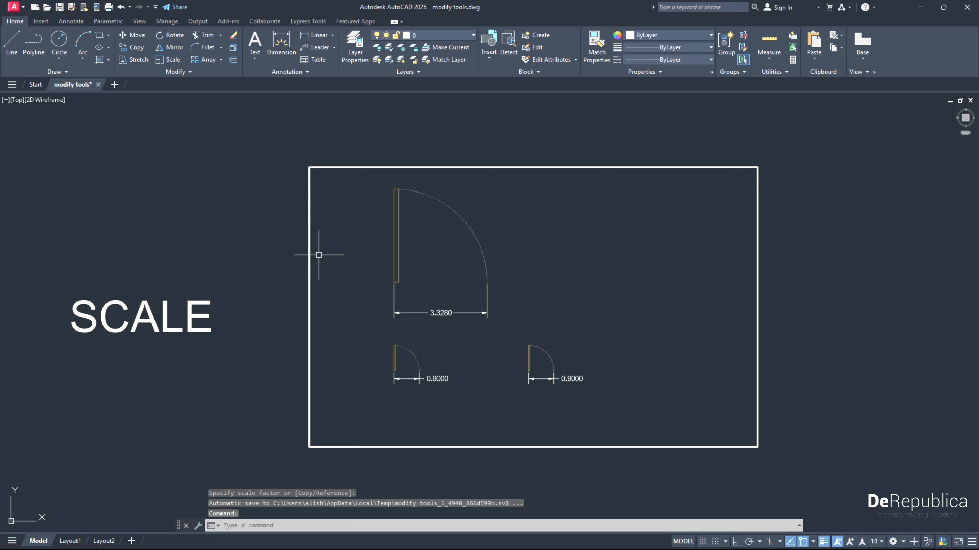
key(ctrl+z)
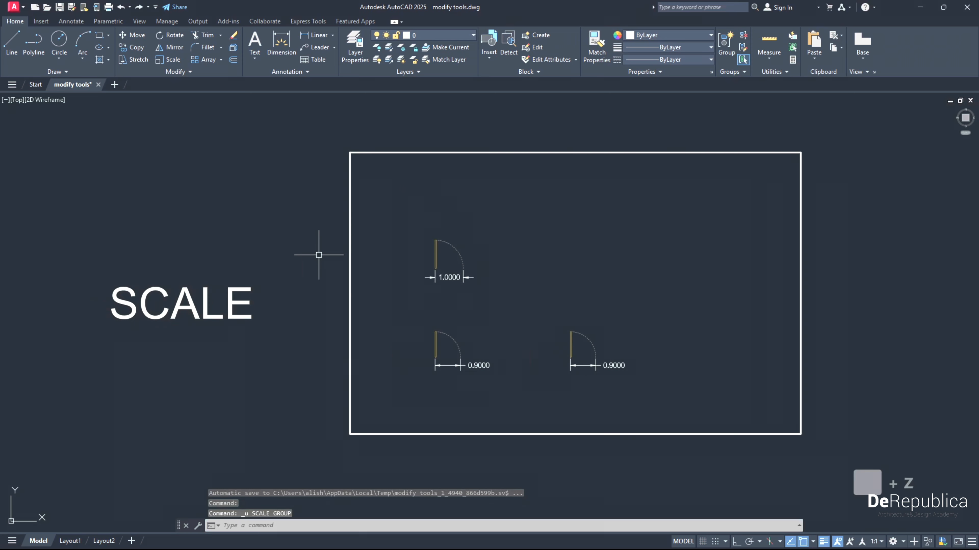
- Scale the upper door and its dimension by a factor of 3 from the door's lower-left corner
click(484, 293)
click(414, 228)
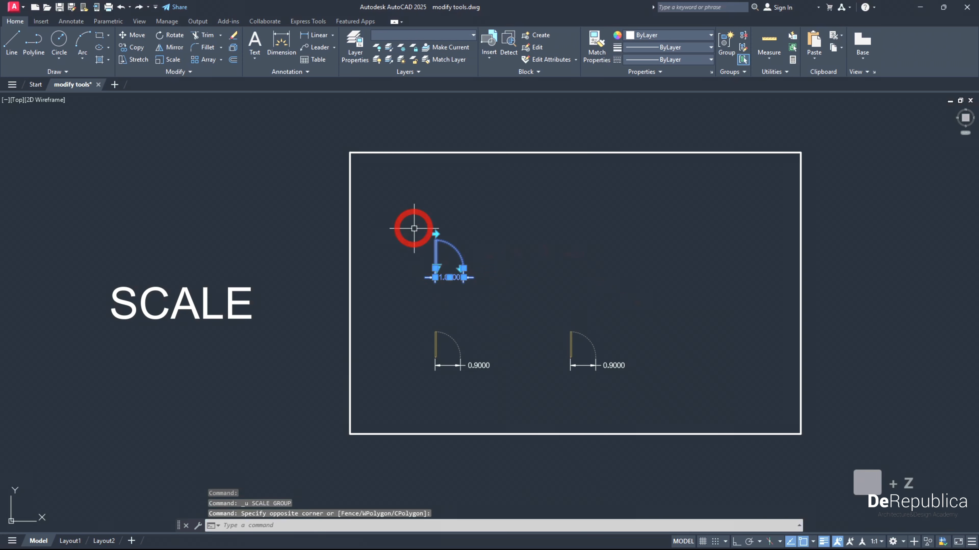
click(178, 61)
scroll(441, 274, up, 5)
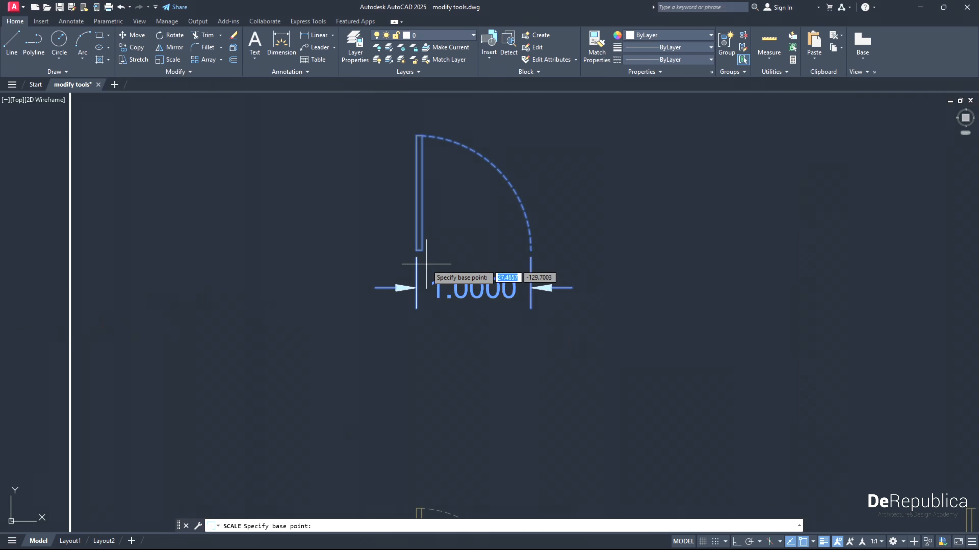
click(416, 249)
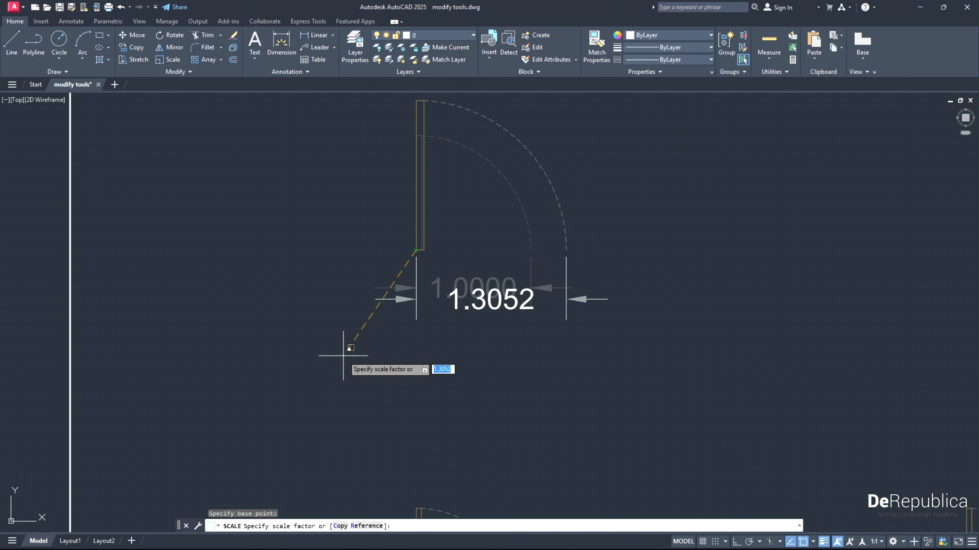
text(3)
key(Return)
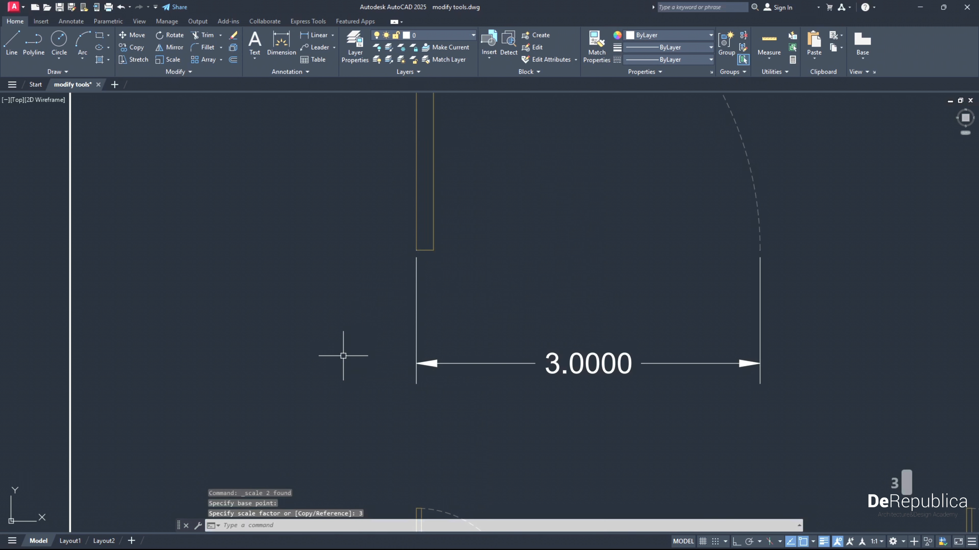
scroll(343, 356, down, 6)
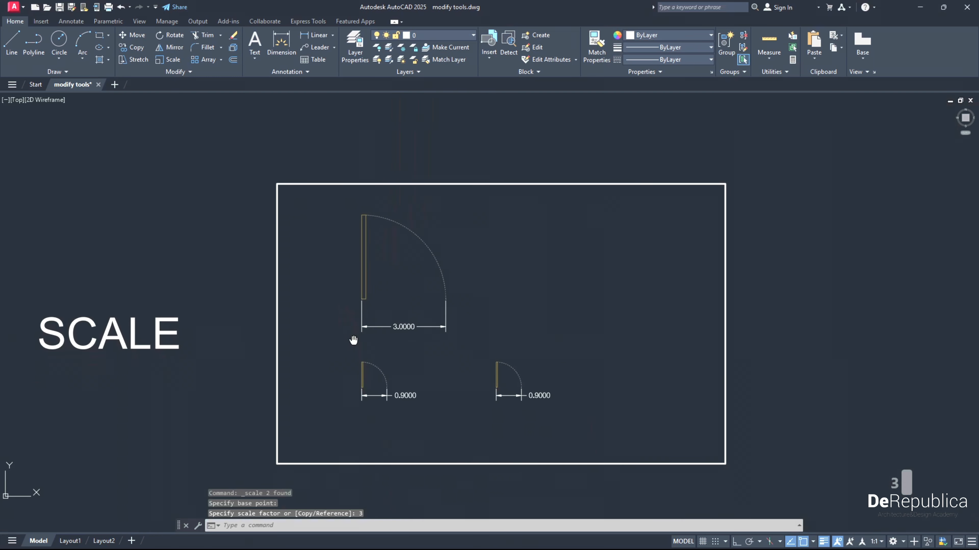
- Scale the lower-left door and its dimension by reference from its hinge corner, taking the door's width as reference length and 1.5 as new length
scroll(383, 393, up, 2)
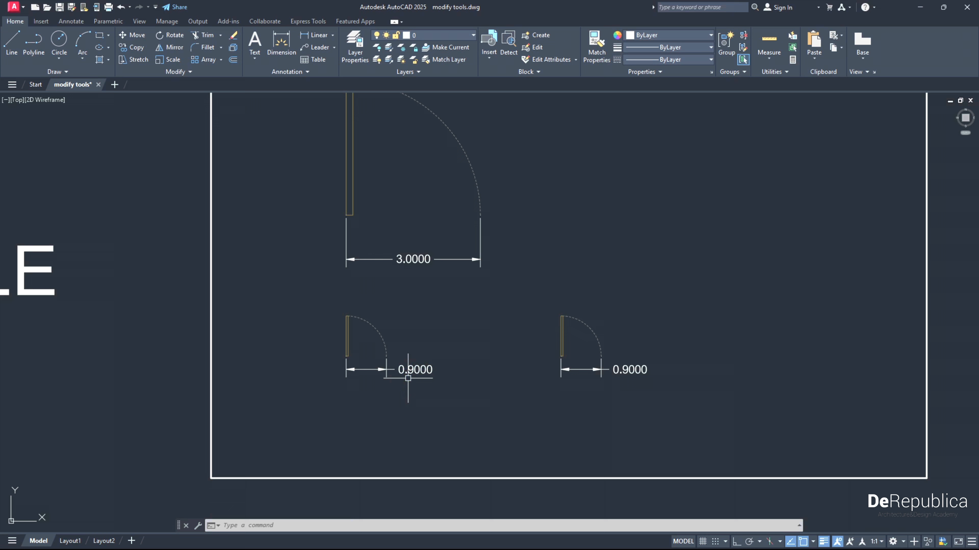
scroll(408, 379, up, 2)
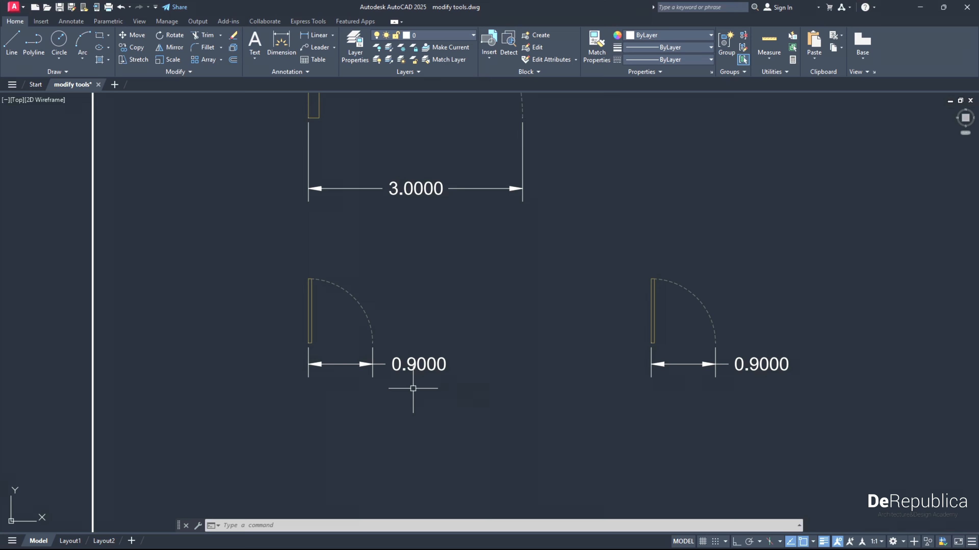
click(463, 395)
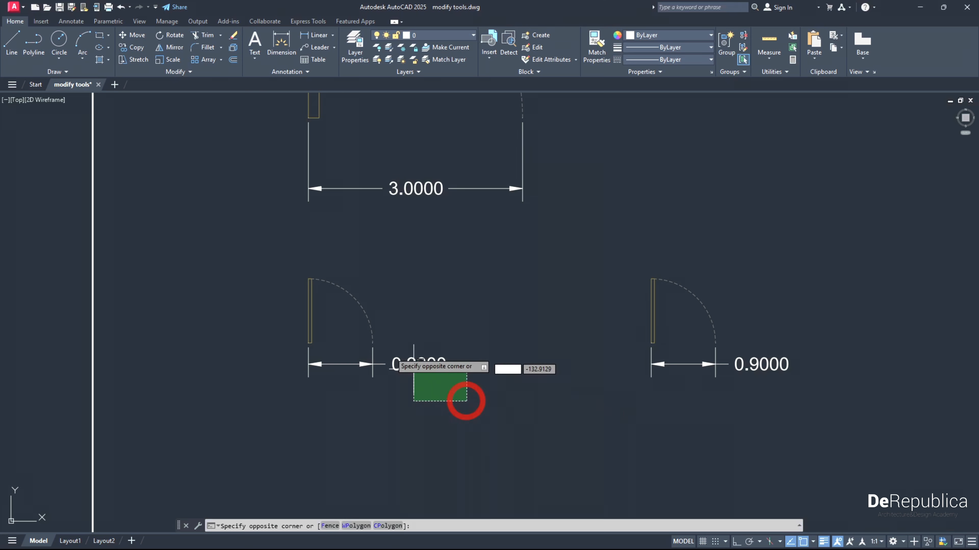
click(279, 269)
scroll(313, 308, down, 2)
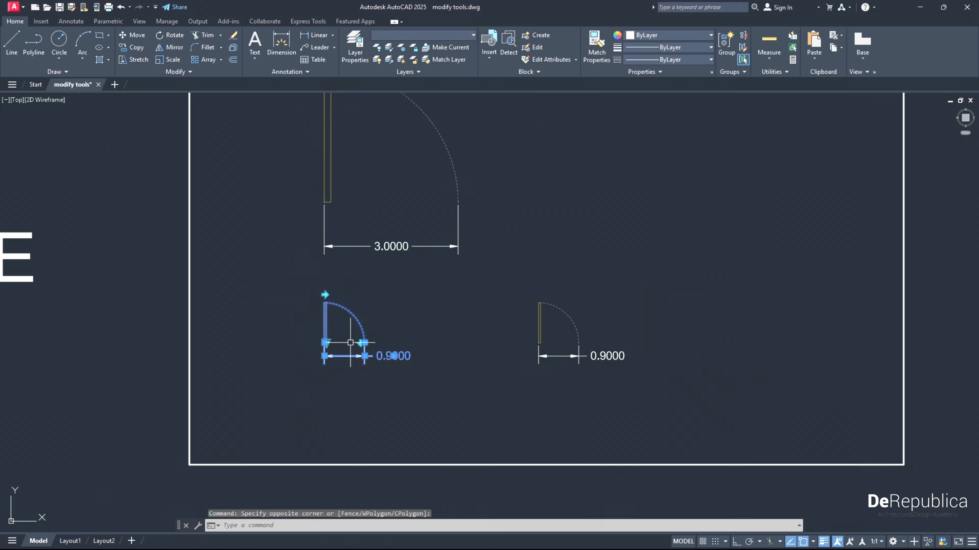
mouse_move(281, 367)
middle_down()
mouse_move(498, 396)
mouse_move(483, 379)
middle_up()
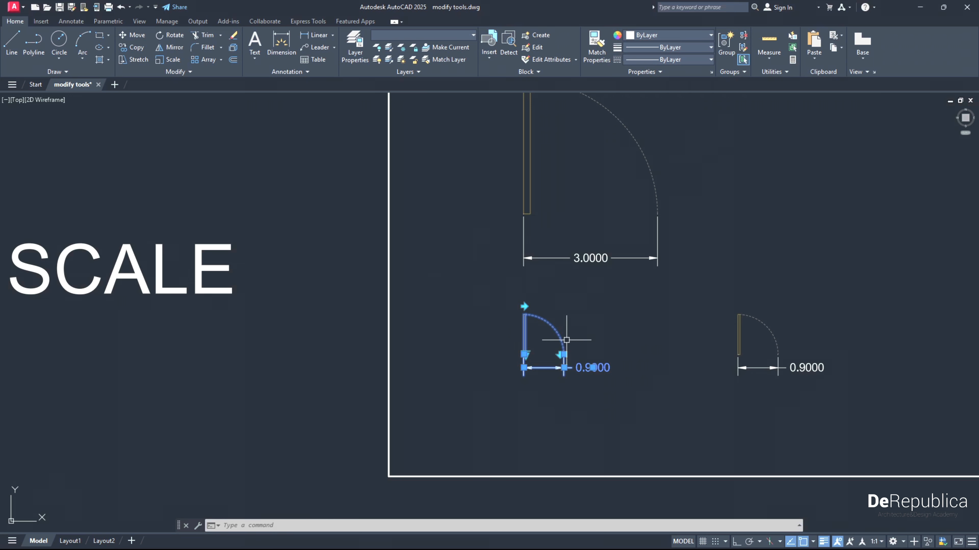
click(172, 60)
scroll(539, 380, up, 2)
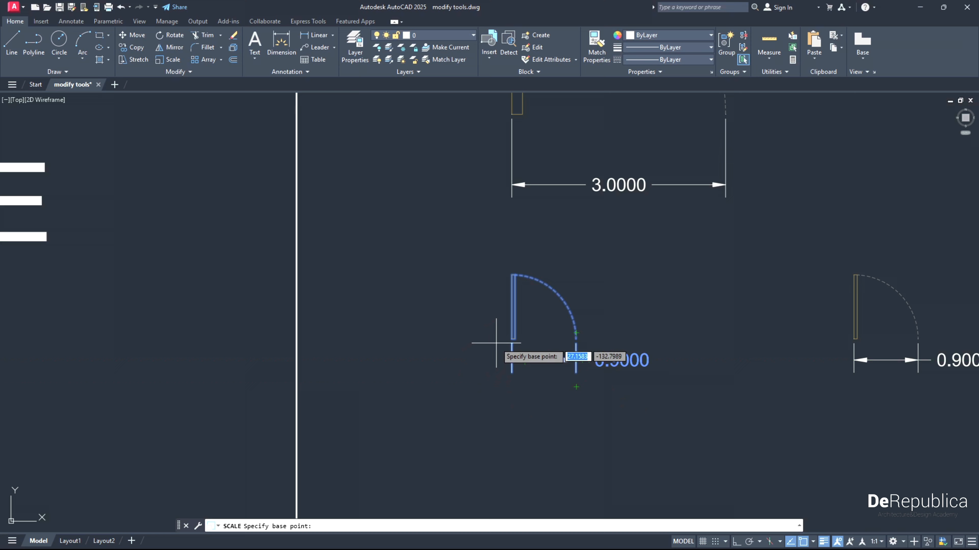
click(512, 339)
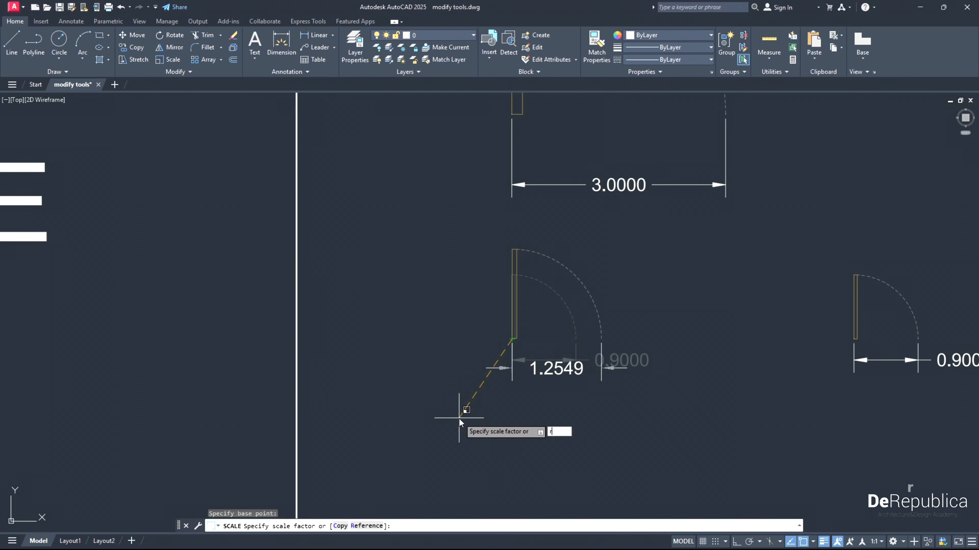
key(Return)
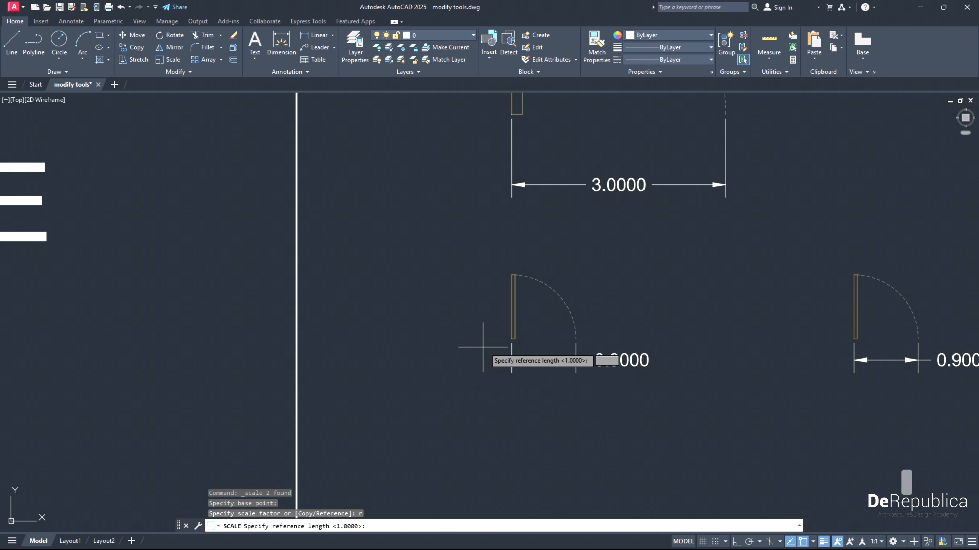
click(512, 339)
scroll(565, 351, up, 4)
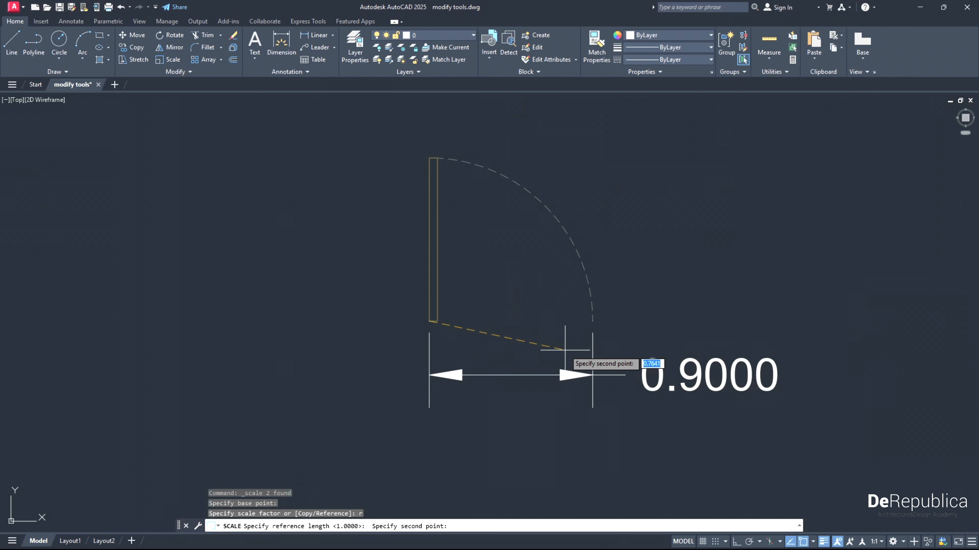
click(593, 321)
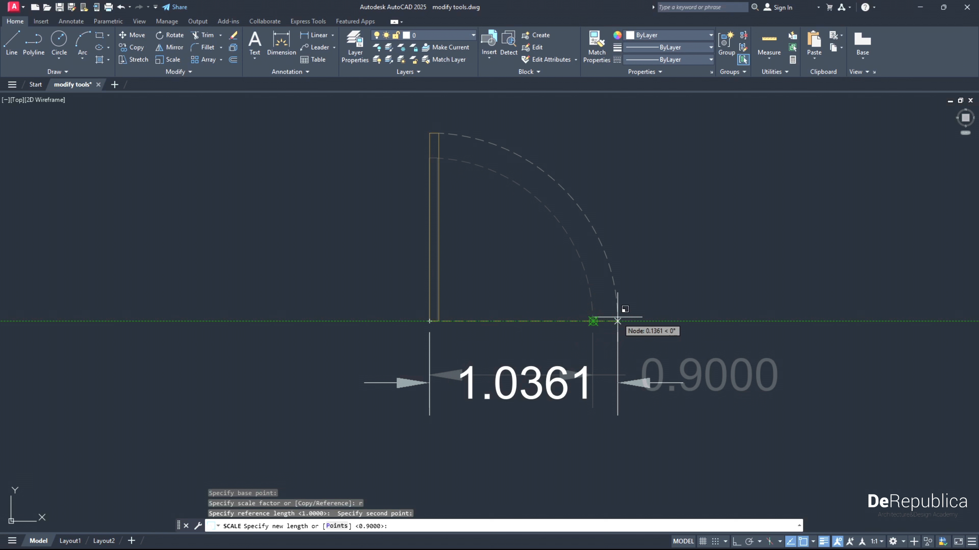
scroll(661, 296, down, 1)
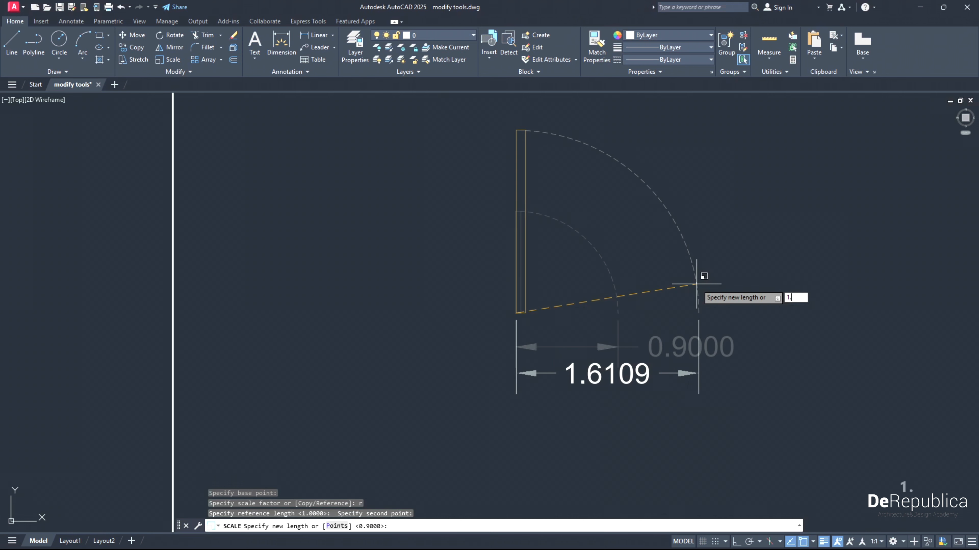
text(1.5)
key(Return)
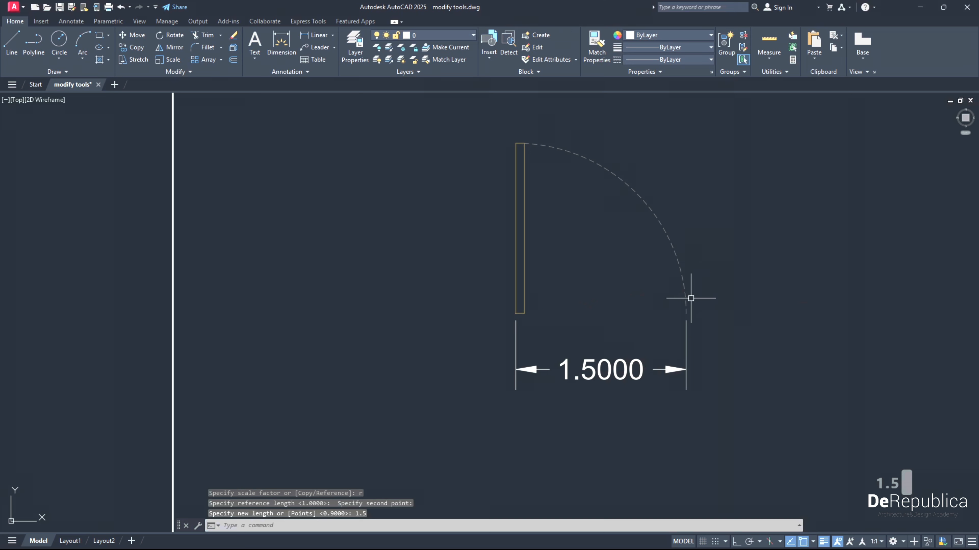
- Examine the crossing pairs of lines in the TRIM exercise
scroll(587, 319, down, 2)
scroll(591, 338, down, 2)
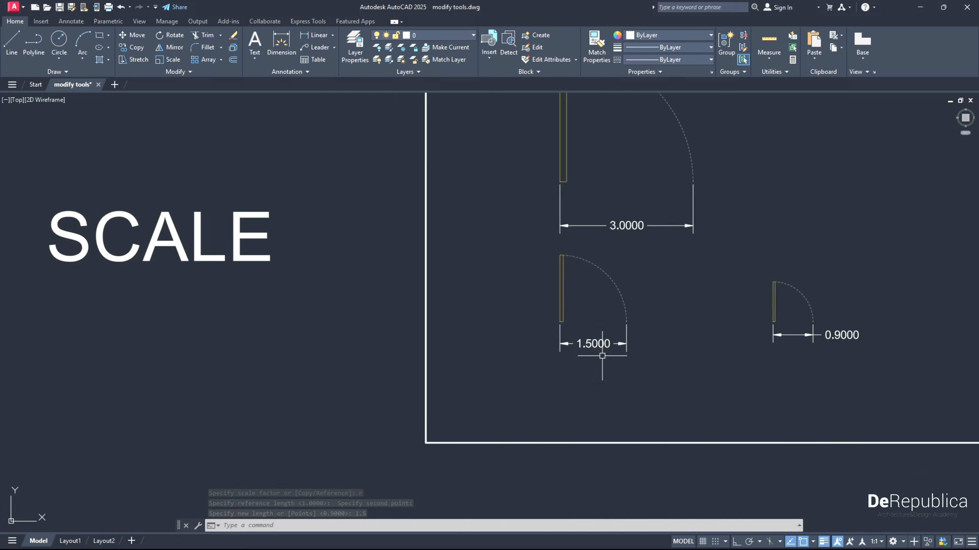
scroll(593, 347, down, 3)
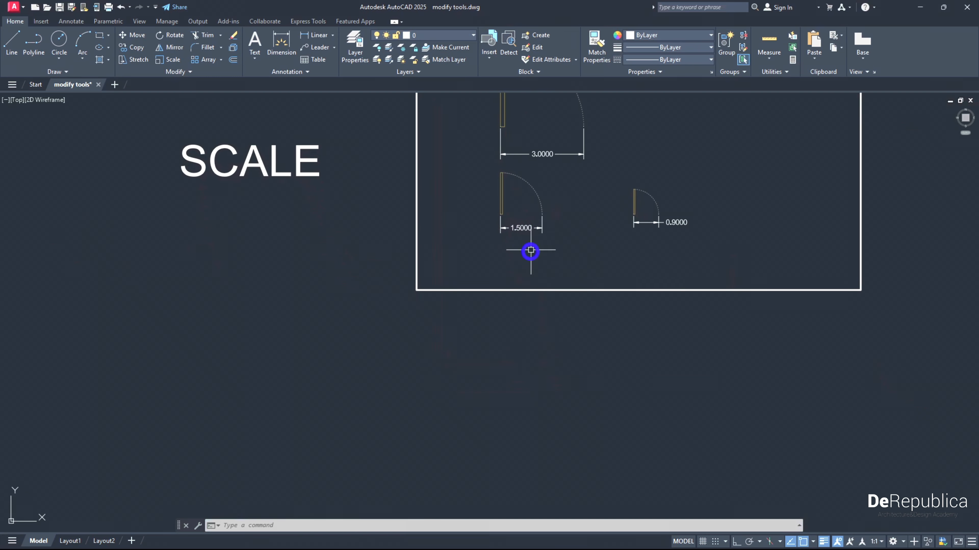
mouse_move(538, 428)
middle_down()
mouse_move(522, 227)
mouse_move(544, 389)
mouse_move(502, 199)
middle_up()
middle_drag(490, 424, 469, 380)
scroll(470, 379, up, 2)
middle_drag(411, 328, 393, 323)
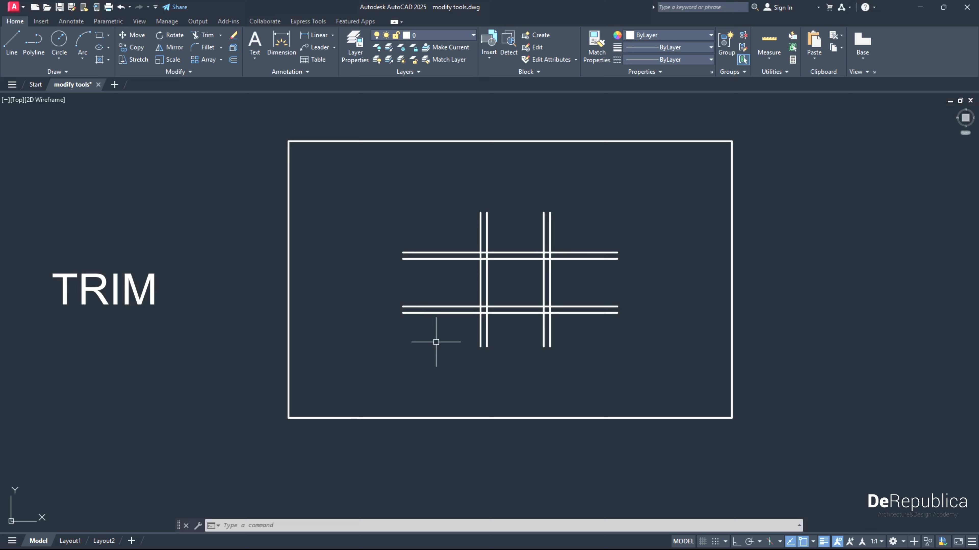
middle_drag(437, 339, 451, 341)
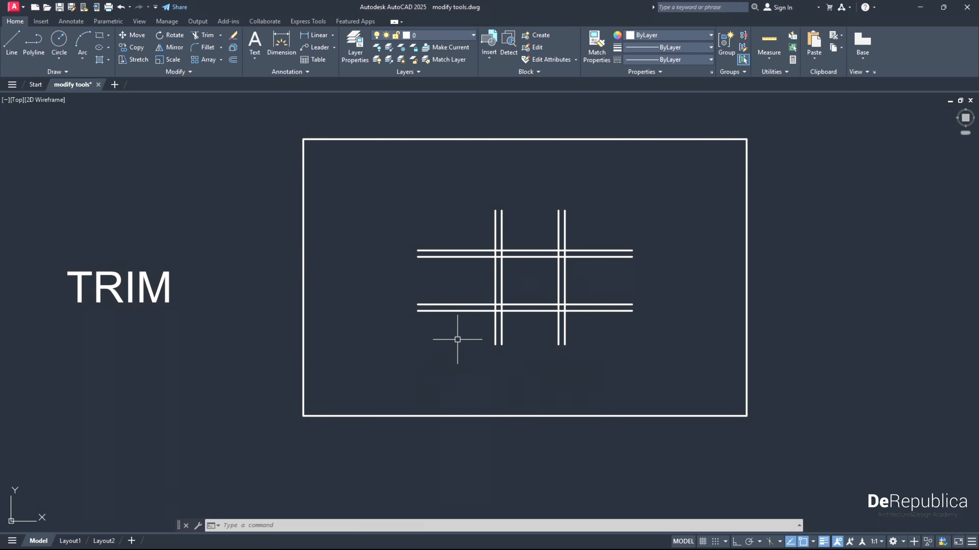
scroll(525, 273, up, 2)
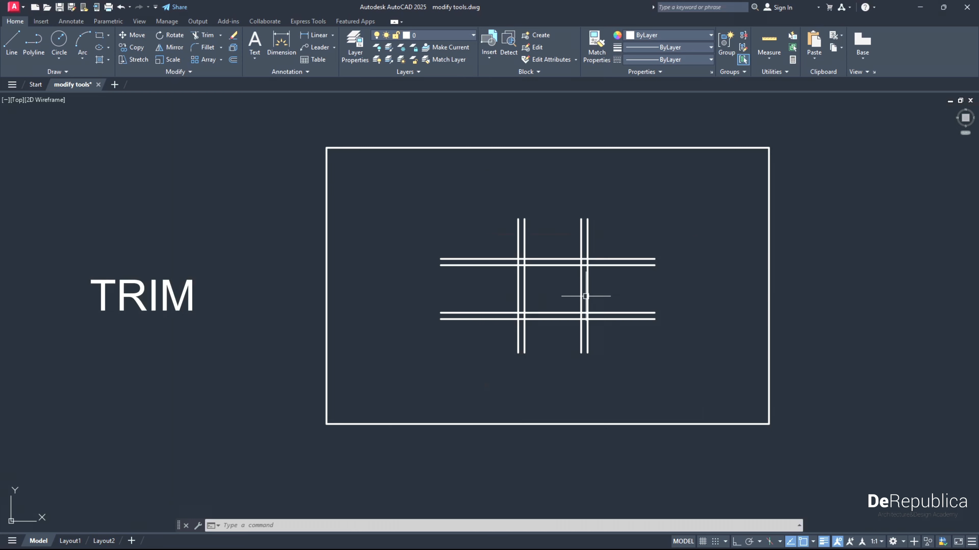
mouse_move(544, 311)
middle_down()
mouse_move(546, 323)
mouse_move(501, 335)
middle_up()
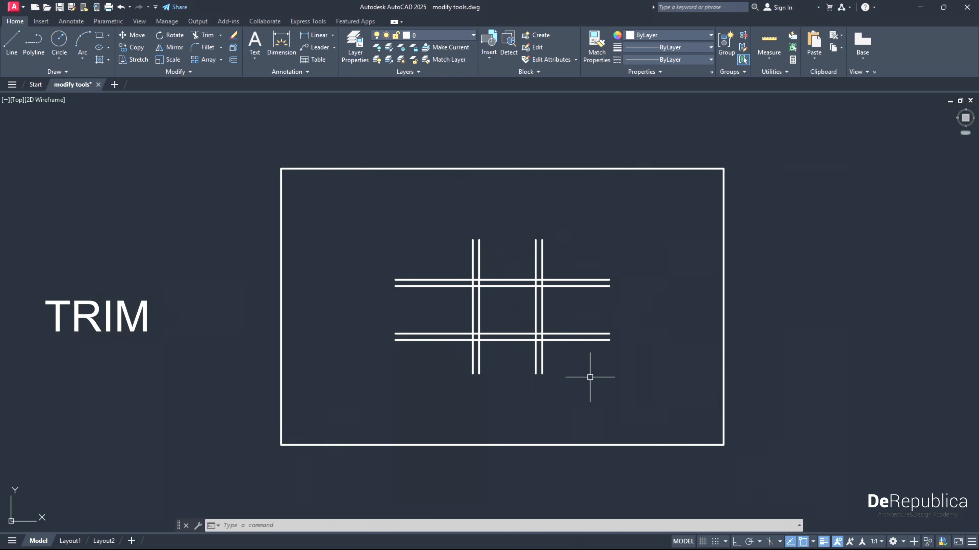
- Trim the crossing lines against one another, removing the upper horizontal pair's left ends and the upper ends of both vertical pairs
click(635, 400)
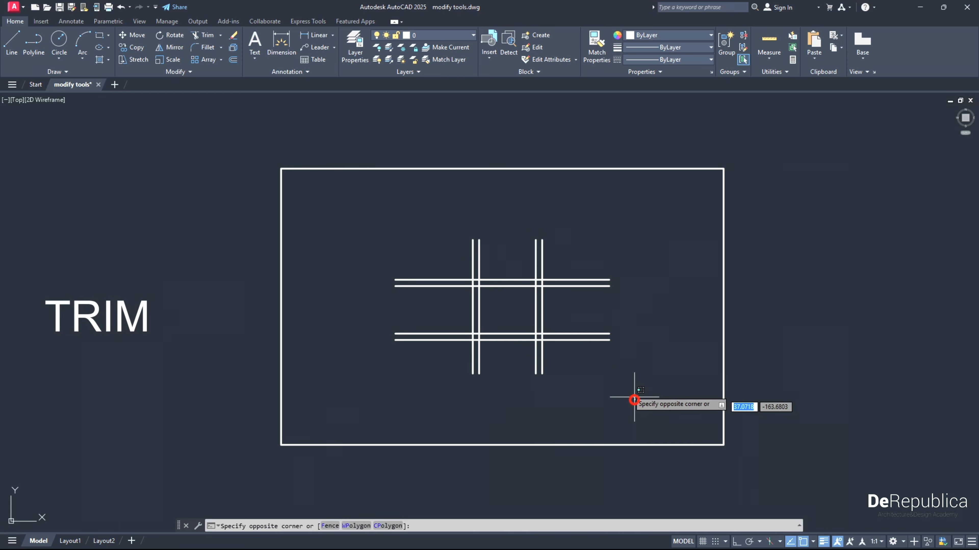
click(378, 216)
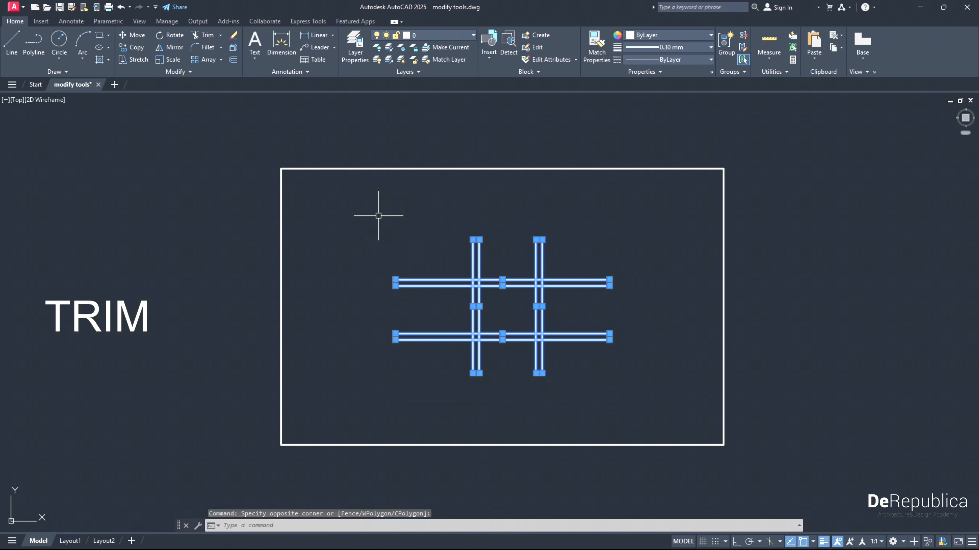
click(210, 38)
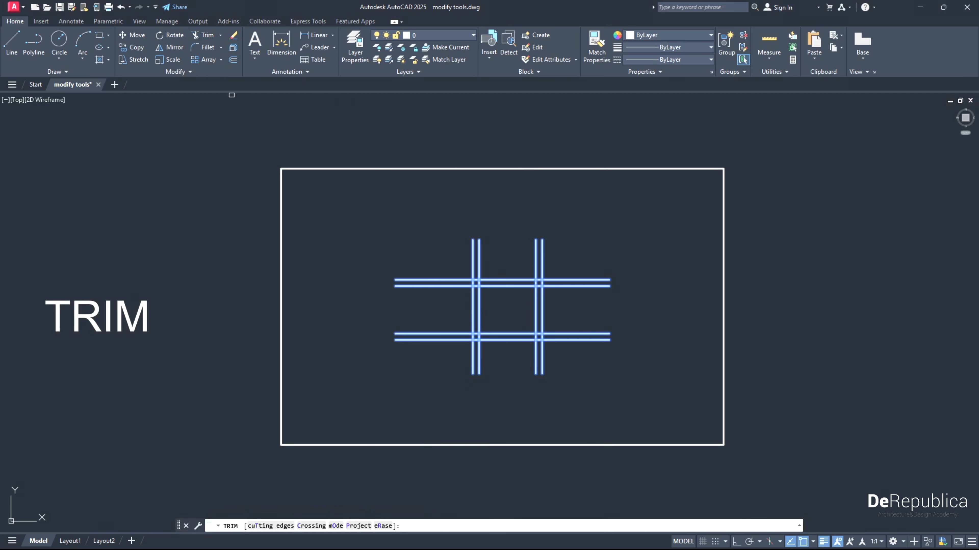
scroll(493, 343, up, 1)
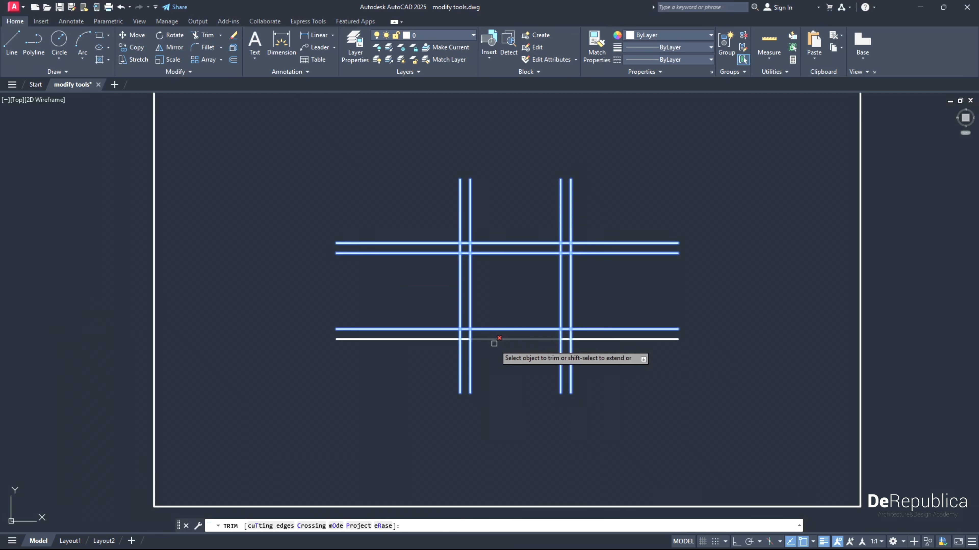
click(427, 253)
click(426, 243)
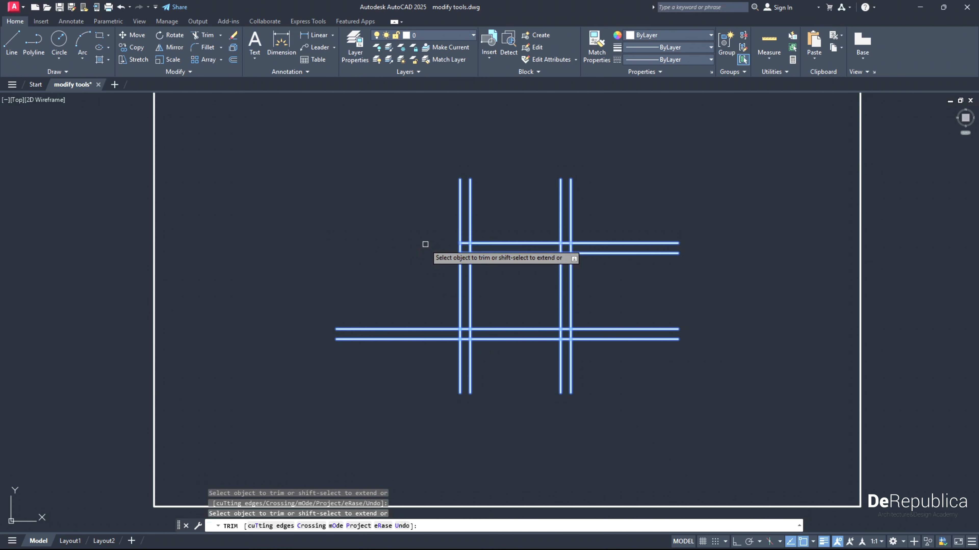
click(460, 215)
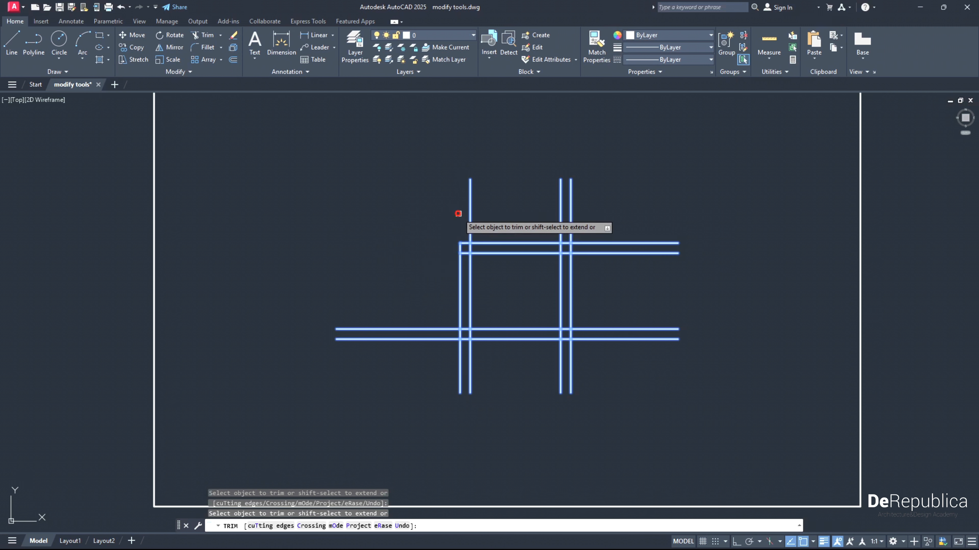
click(469, 216)
click(561, 214)
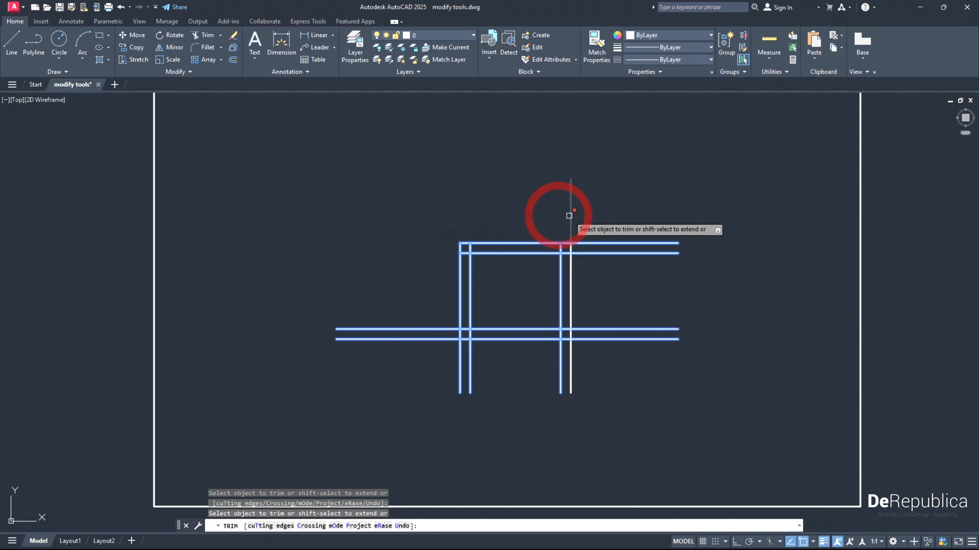
click(571, 216)
- Trim off the right ends of both horizontal pairs, the vertical pairs' lower ends and the lower horizontal pair's left ends
click(587, 241)
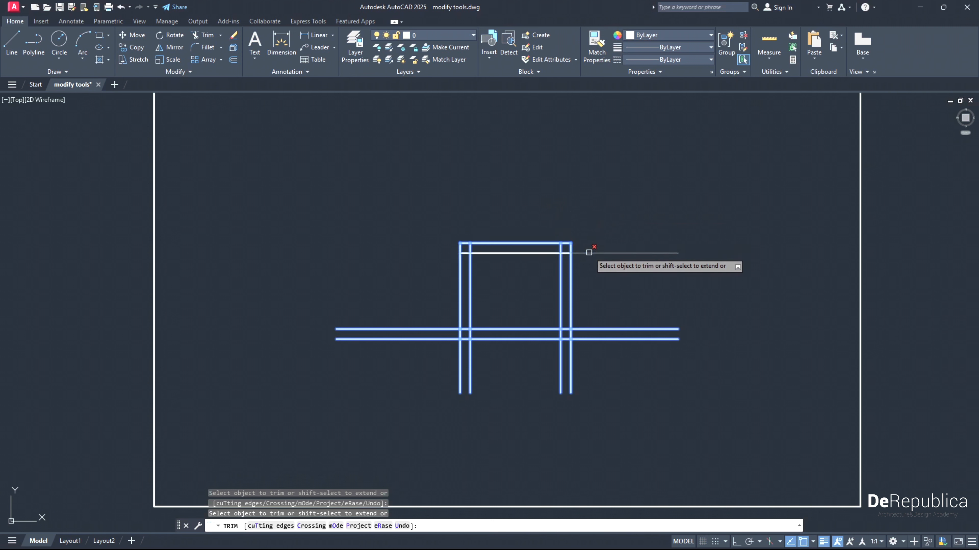
click(588, 253)
click(605, 330)
click(599, 339)
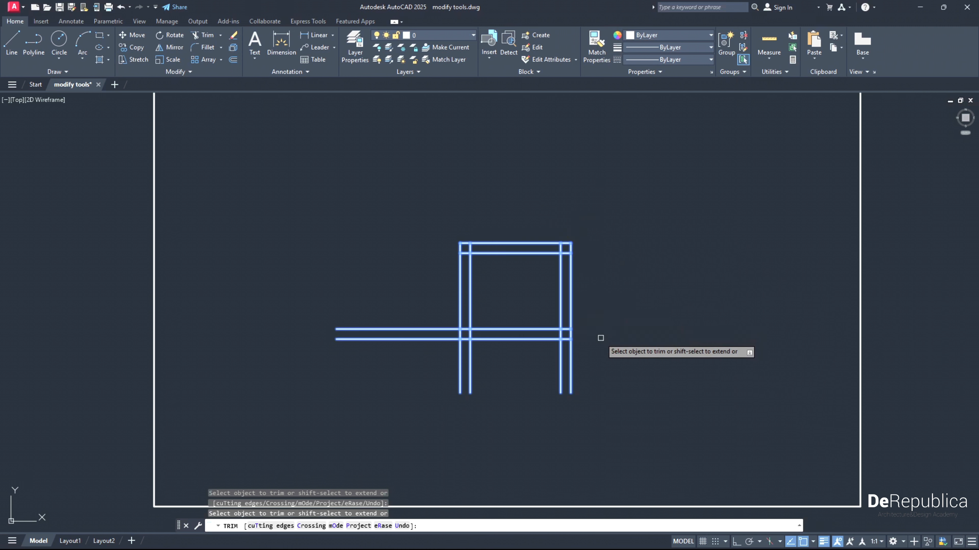
click(572, 354)
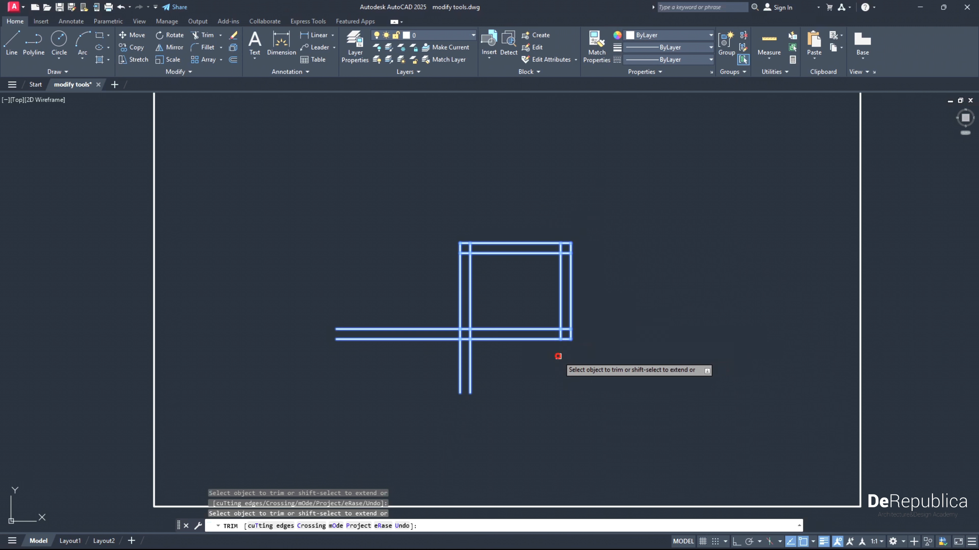
click(470, 356)
click(460, 356)
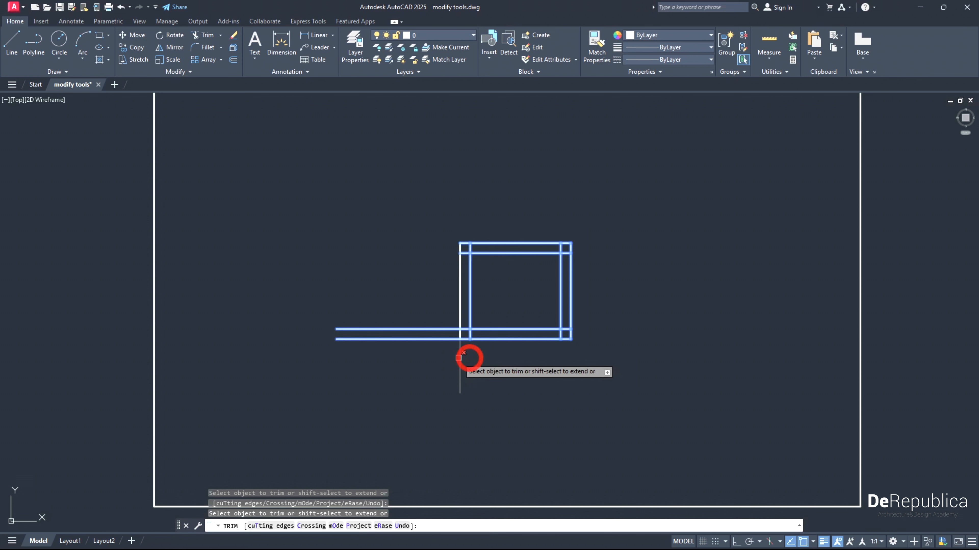
click(437, 340)
click(434, 330)
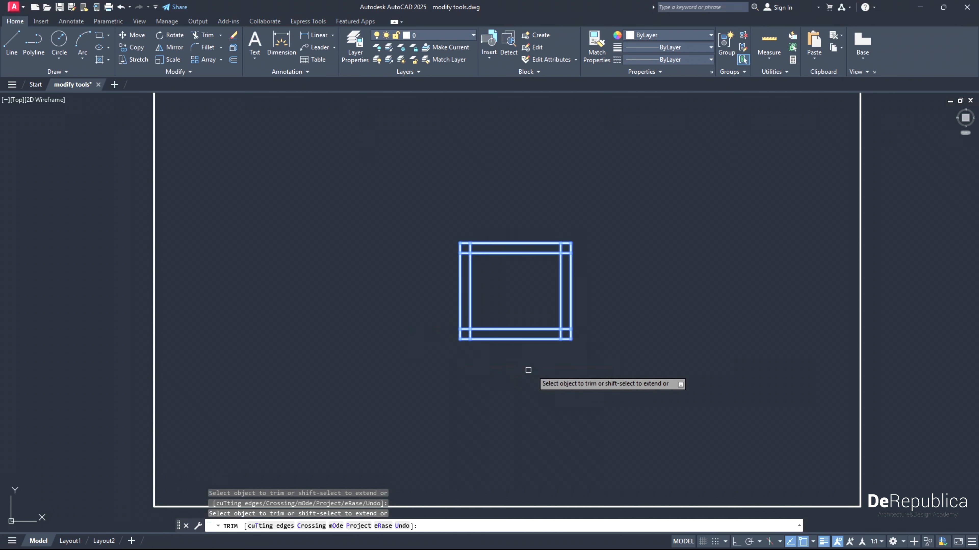
- Trim the short inner line segments crossing within the frame's four corners to leave two nested rectangles
scroll(539, 304, up, 2)
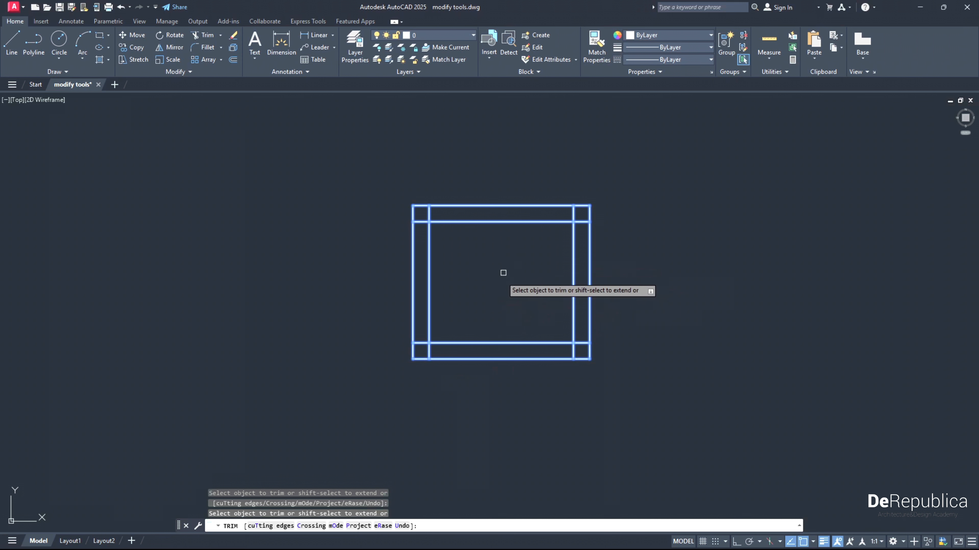
click(423, 222)
click(429, 211)
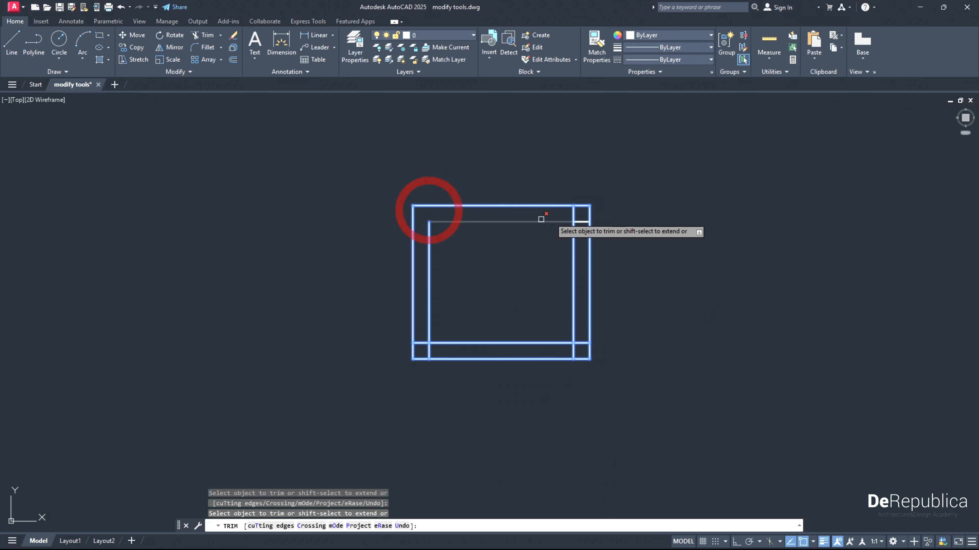
click(572, 211)
click(582, 222)
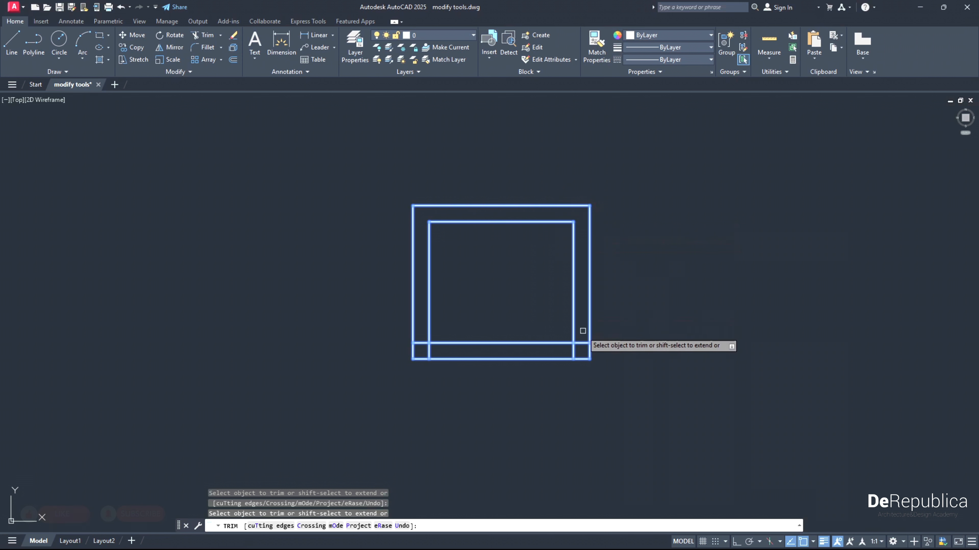
click(576, 350)
click(430, 351)
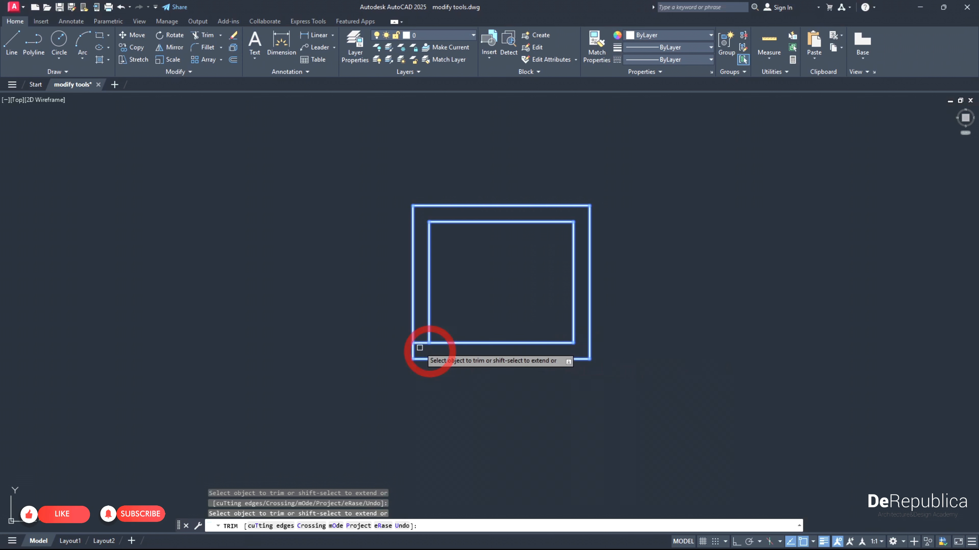
click(418, 343)
scroll(464, 380, down, 4)
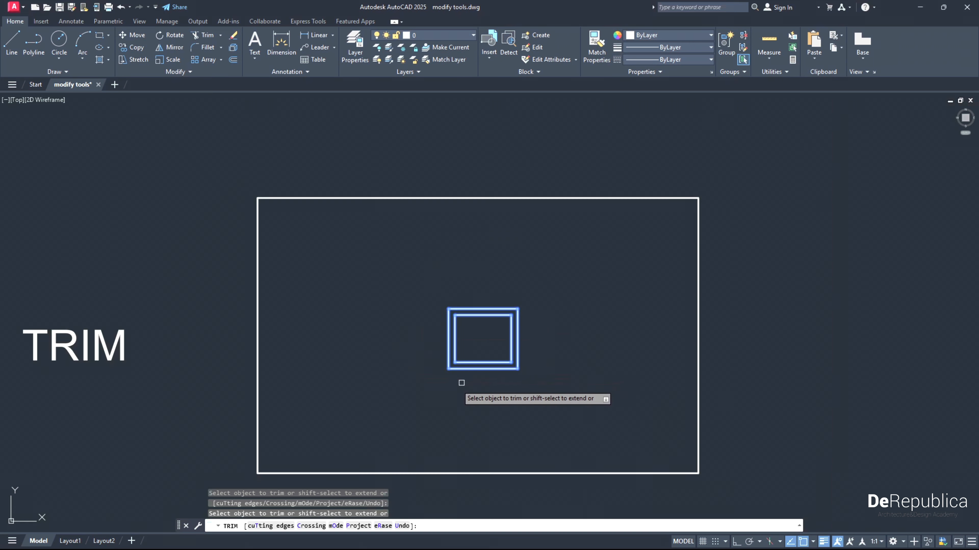
middle_drag(424, 393, 452, 356)
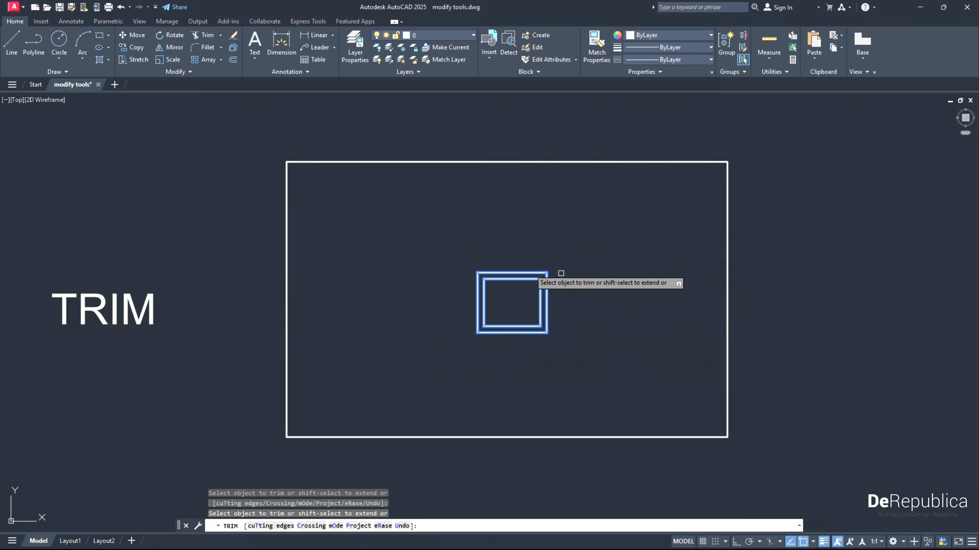
key(Escape)
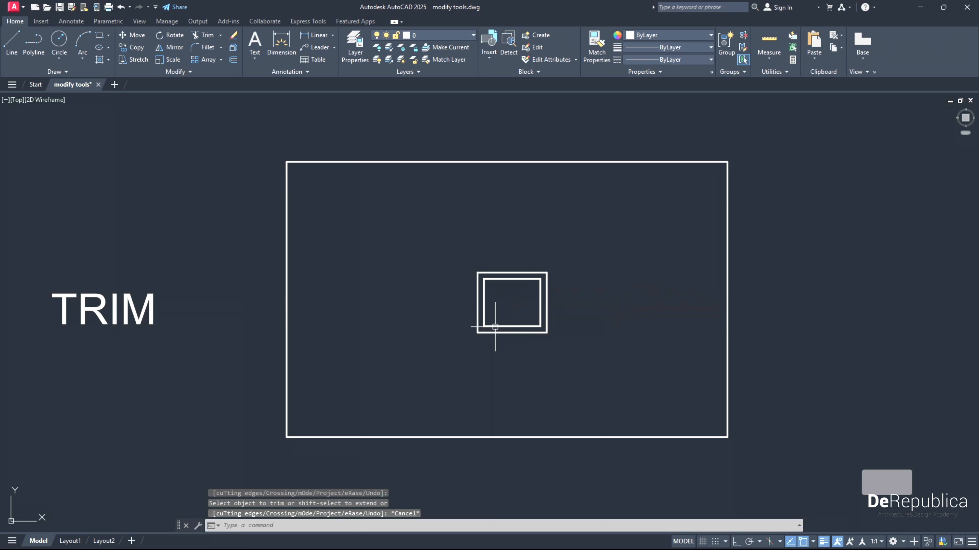
- In the FILLET exercise, join the left and top lines of the upper open rectangle with a fillet of radius 0
scroll(479, 278, down, 2)
scroll(514, 313, up, 2)
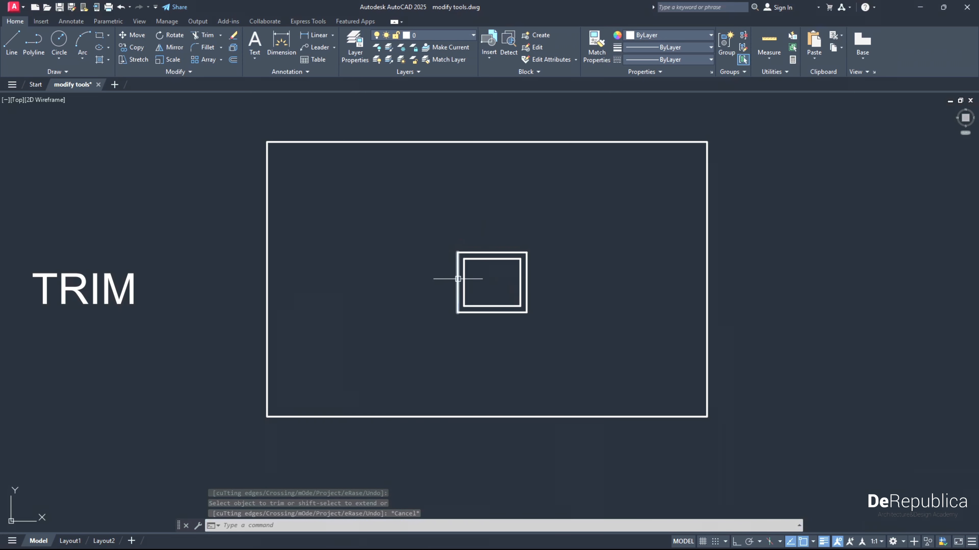
scroll(537, 253, down, 2)
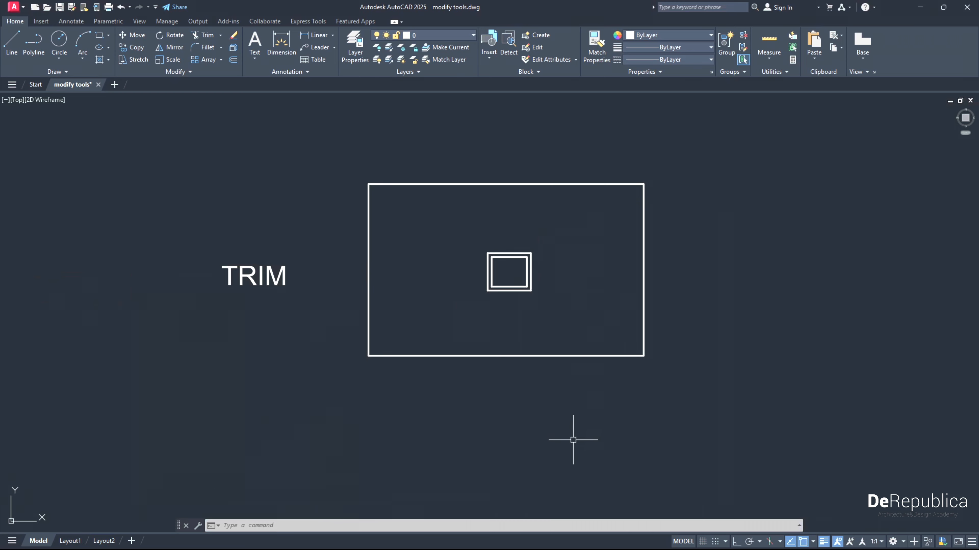
middle_drag(574, 437, 544, 253)
scroll(527, 328, down, 2)
middle_drag(535, 408, 500, 262)
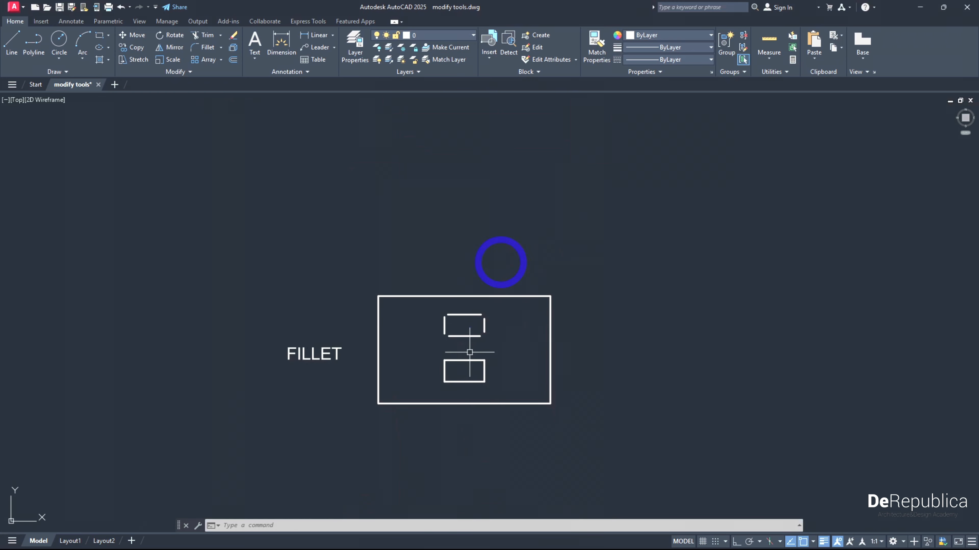
scroll(437, 382, up, 2)
scroll(409, 371, up, 2)
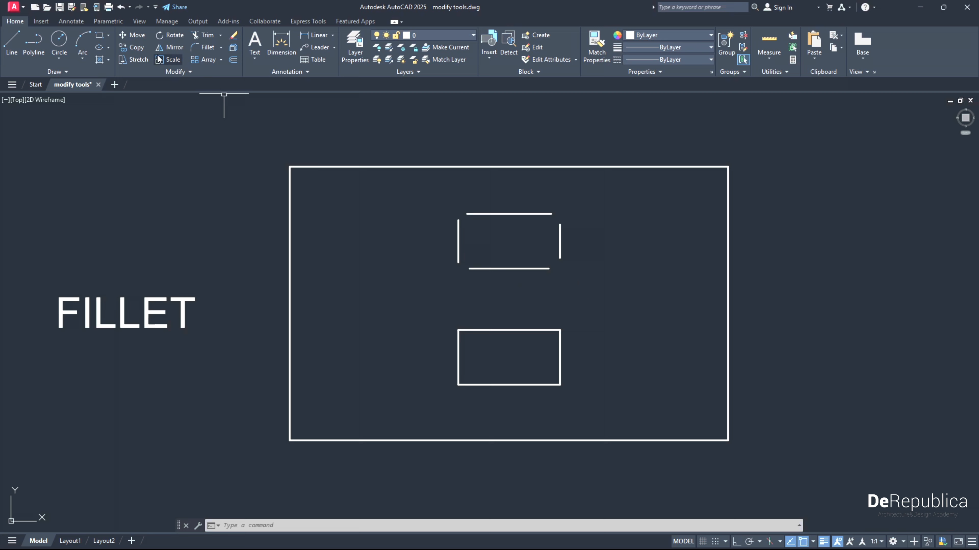
click(206, 47)
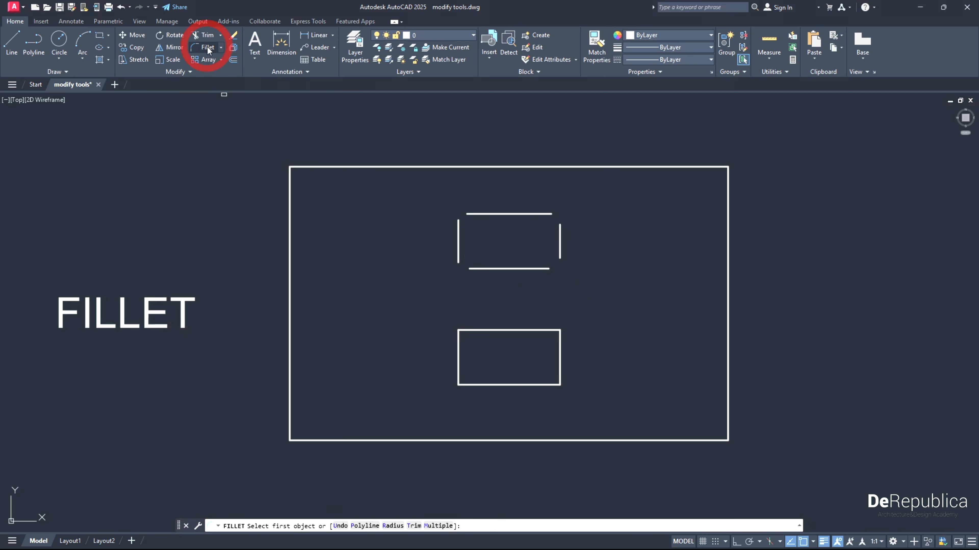
click(394, 526)
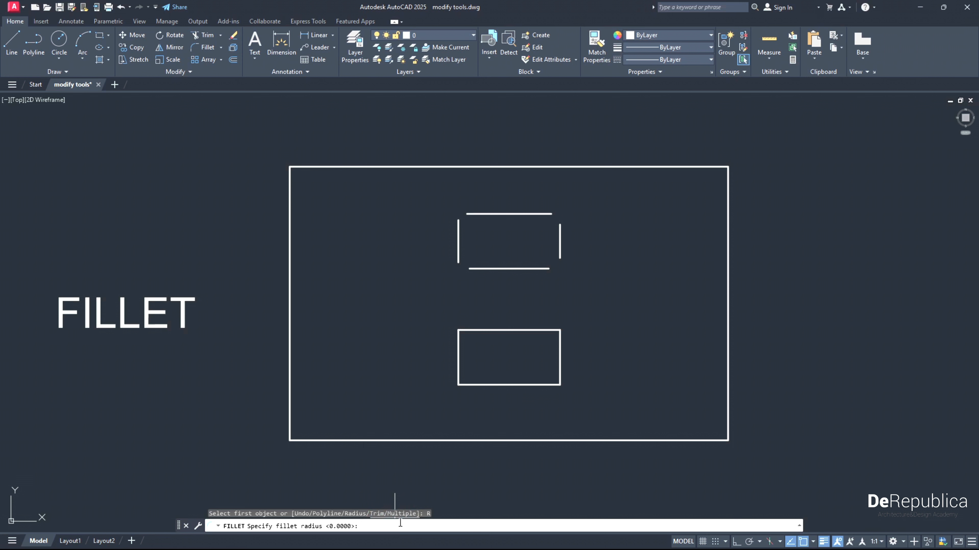
text(0)
key(Return)
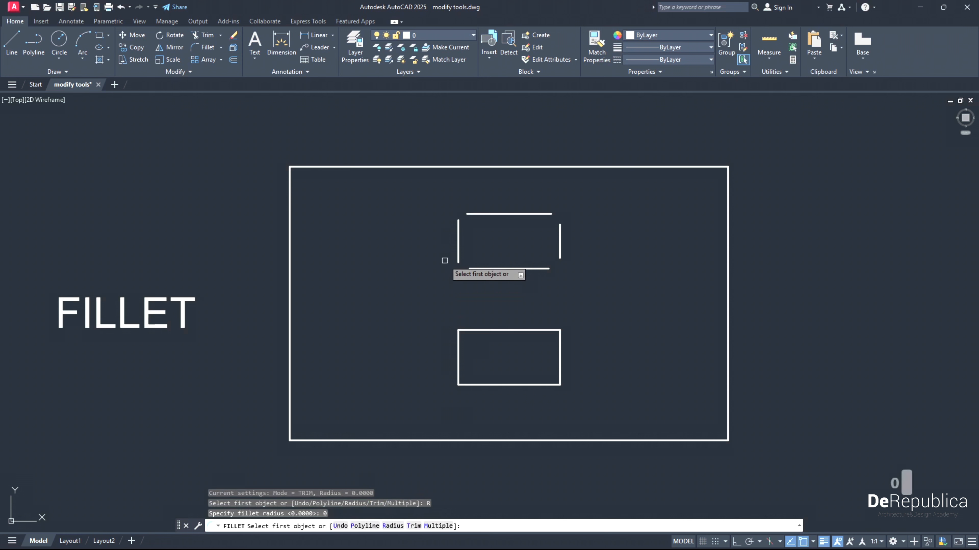
click(457, 225)
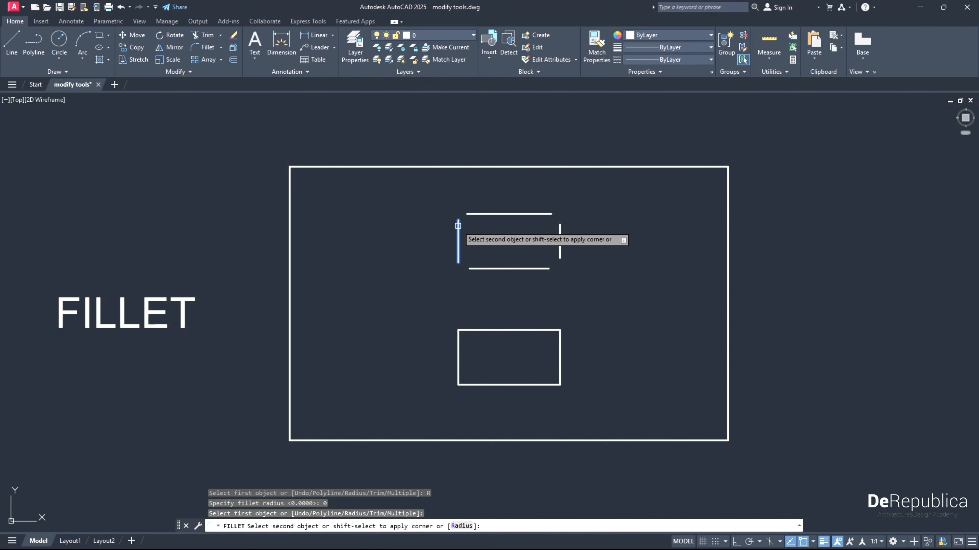
click(467, 214)
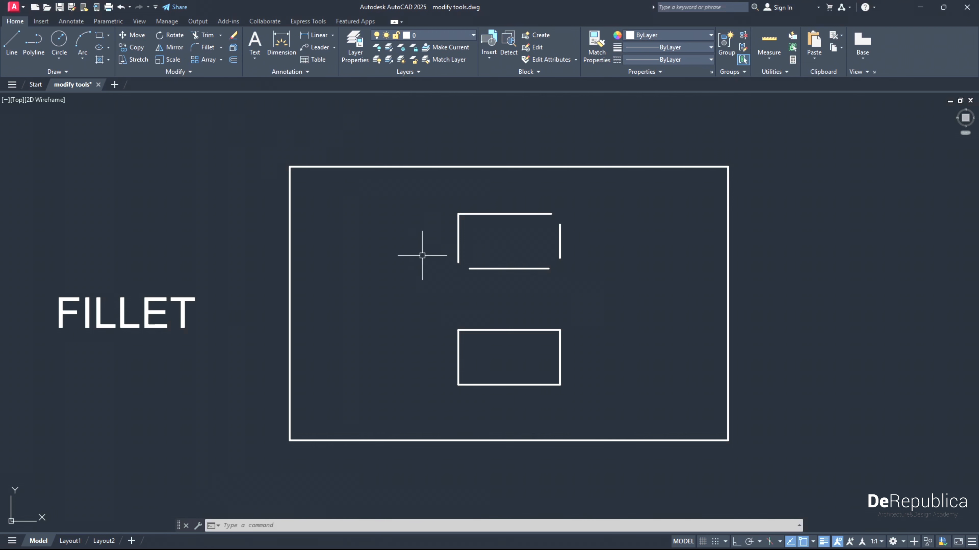
- Fillet the upper rectangle's top-right and bottom-right corners with radius 0, joining its right line to the top and bottom lines
text(fillet)
key(Return)
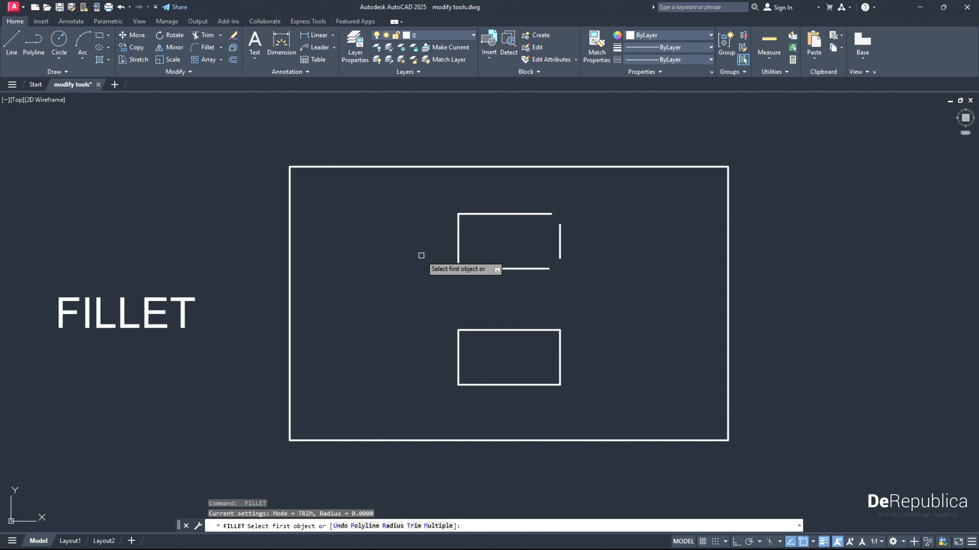
click(526, 212)
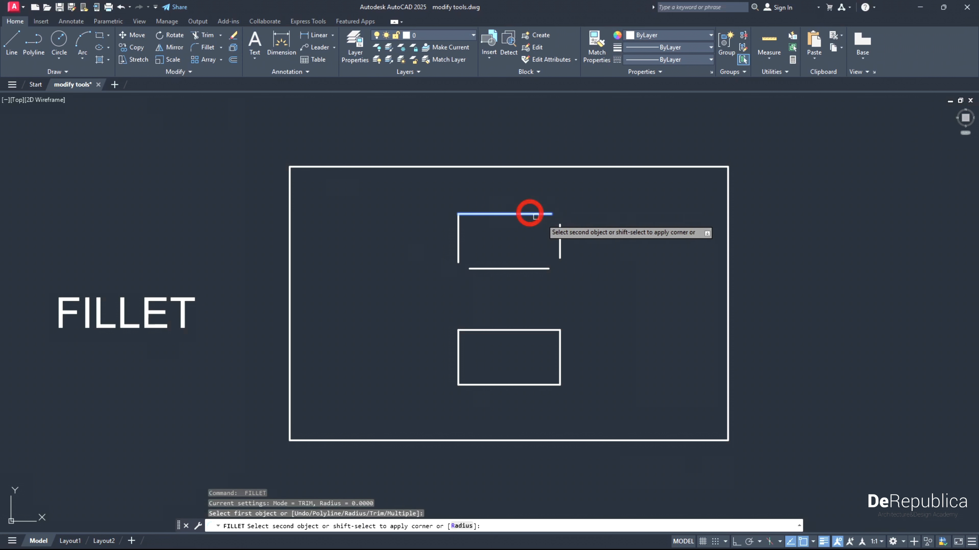
click(559, 228)
key(Return)
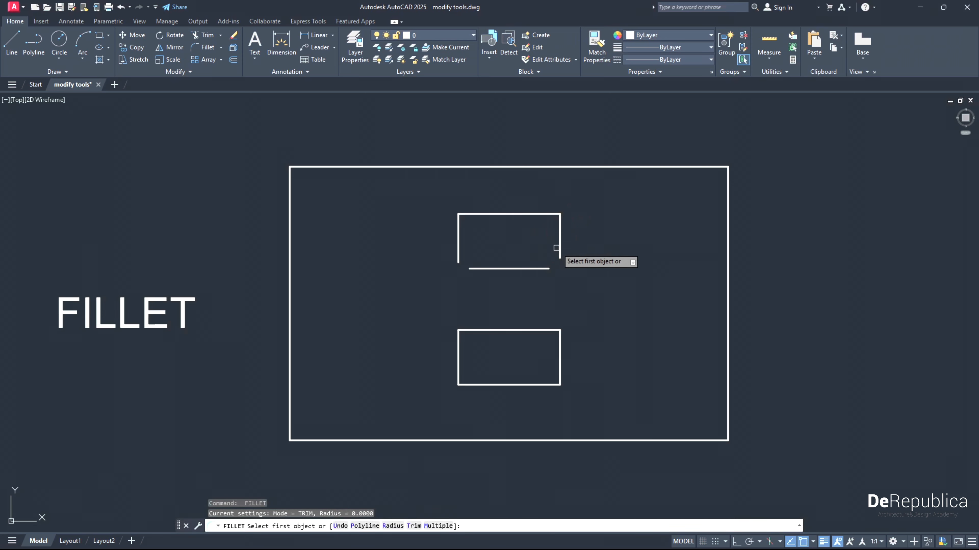
click(560, 249)
click(546, 268)
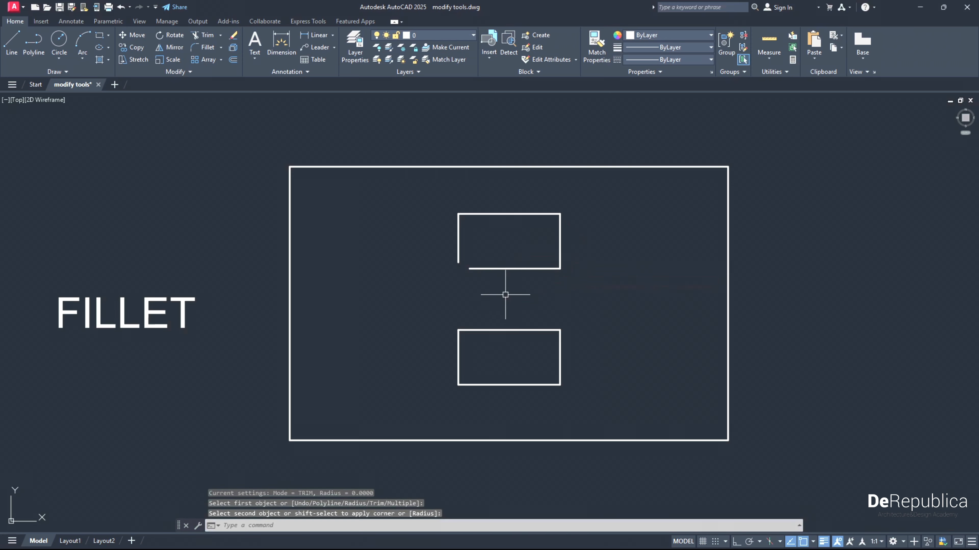
- Close the upper rectangle by filleting its bottom and left lines together with radius 0
key(Return)
click(475, 269)
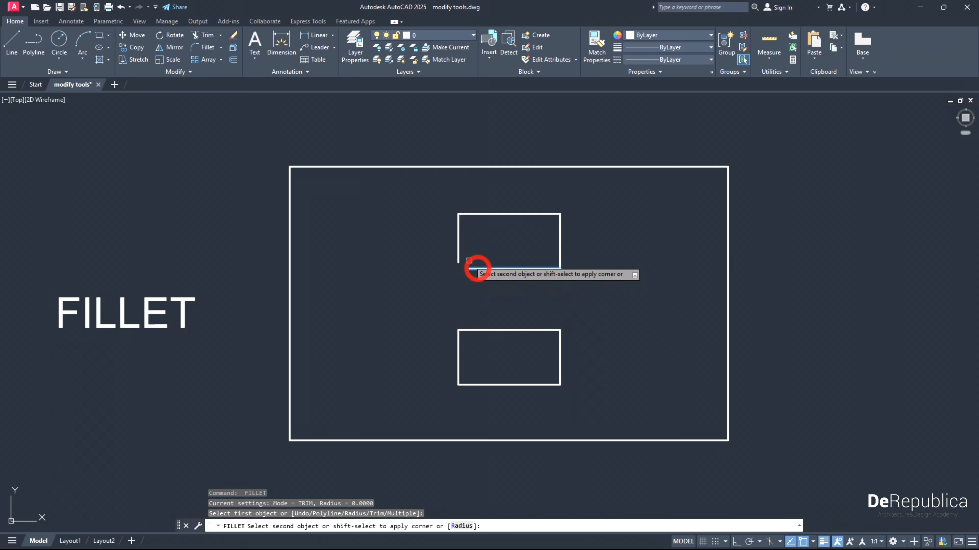
click(458, 254)
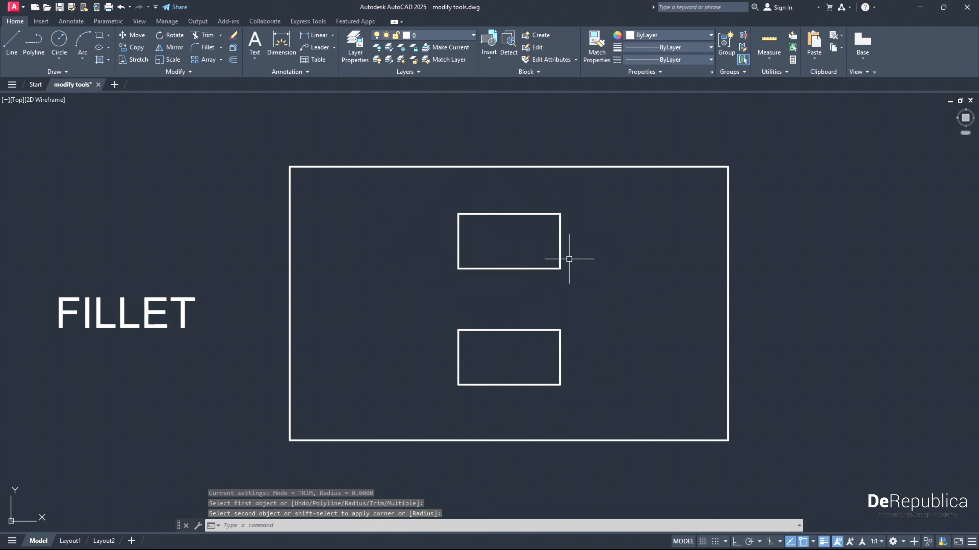
middle_drag(472, 374, 468, 332)
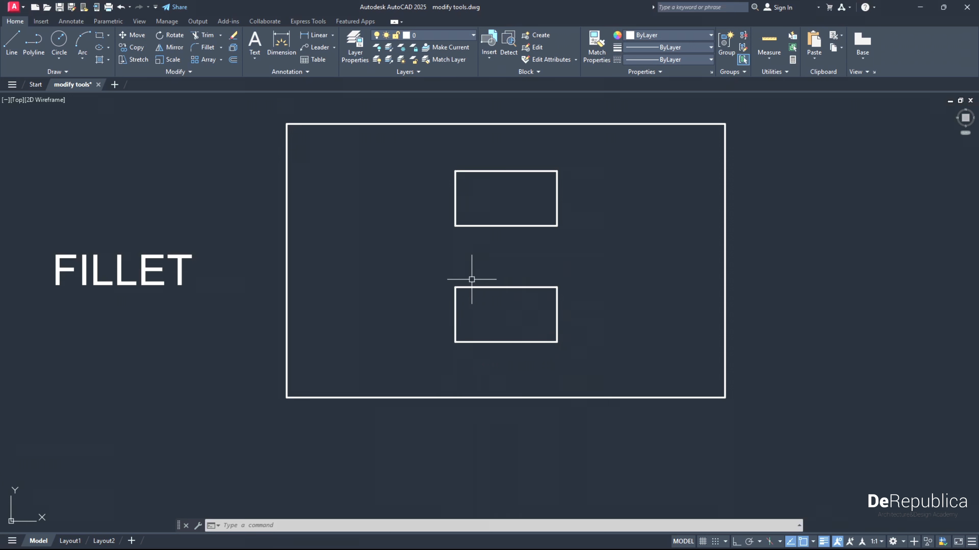
- Fillet the lower rectangle's bottom-right corner with a radius of 1
scroll(557, 343, up, 5)
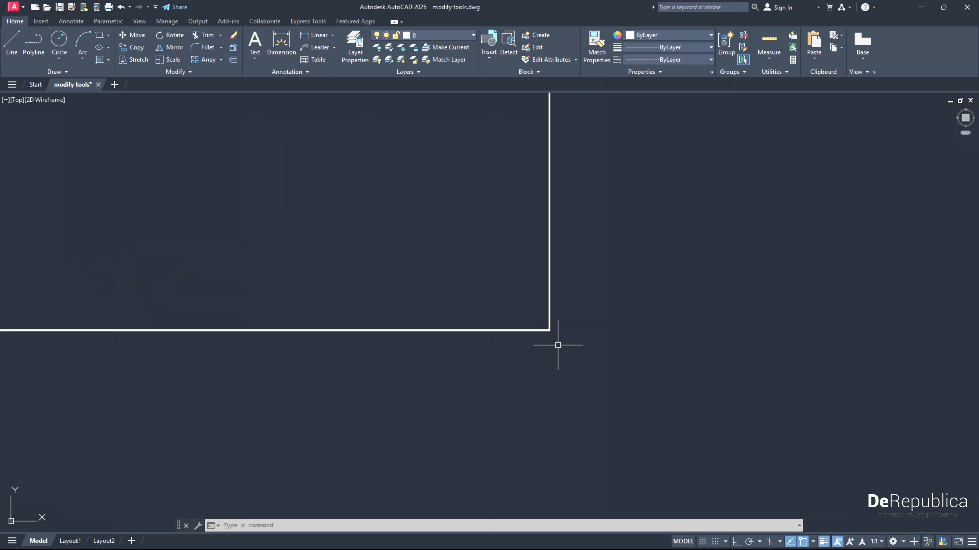
scroll(557, 343, down, 3)
scroll(557, 345, down, 4)
scroll(558, 346, up, 2)
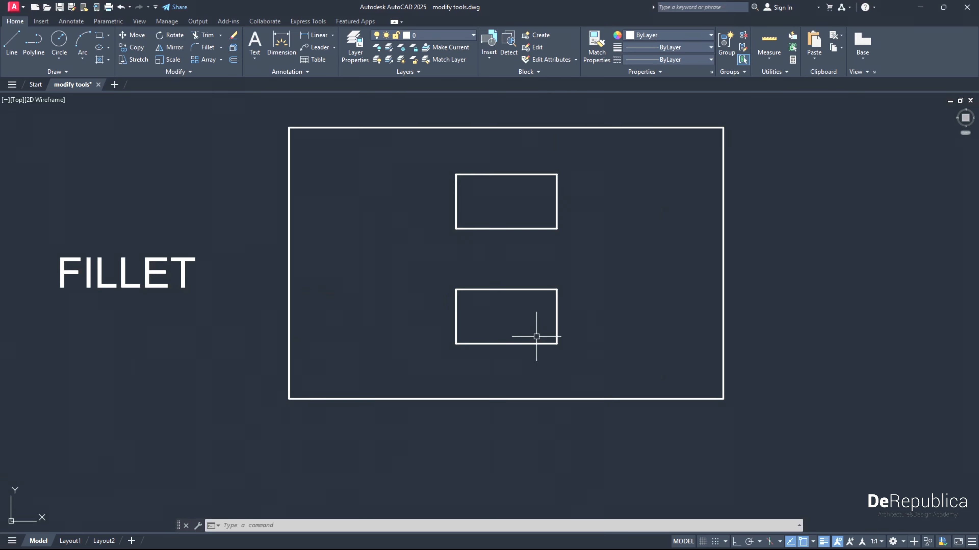
click(208, 48)
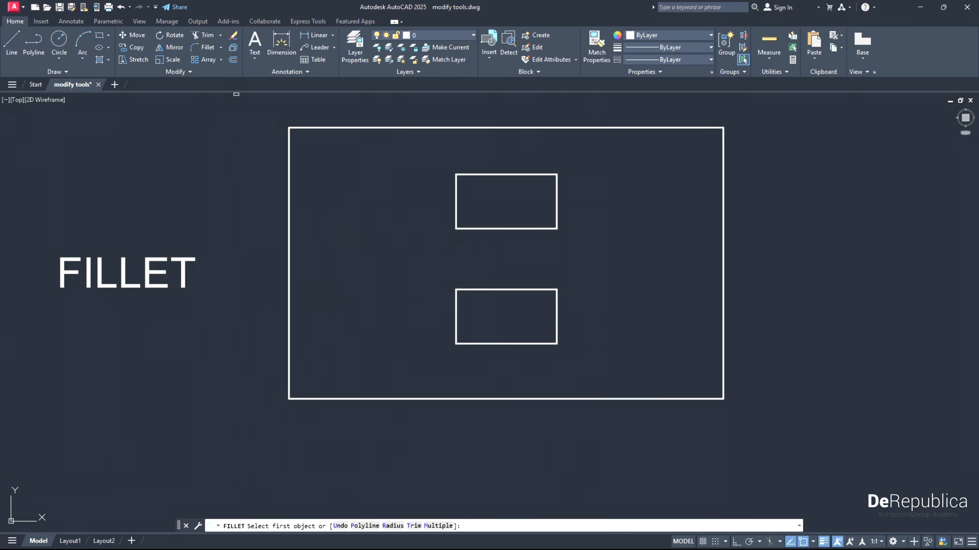
click(392, 526)
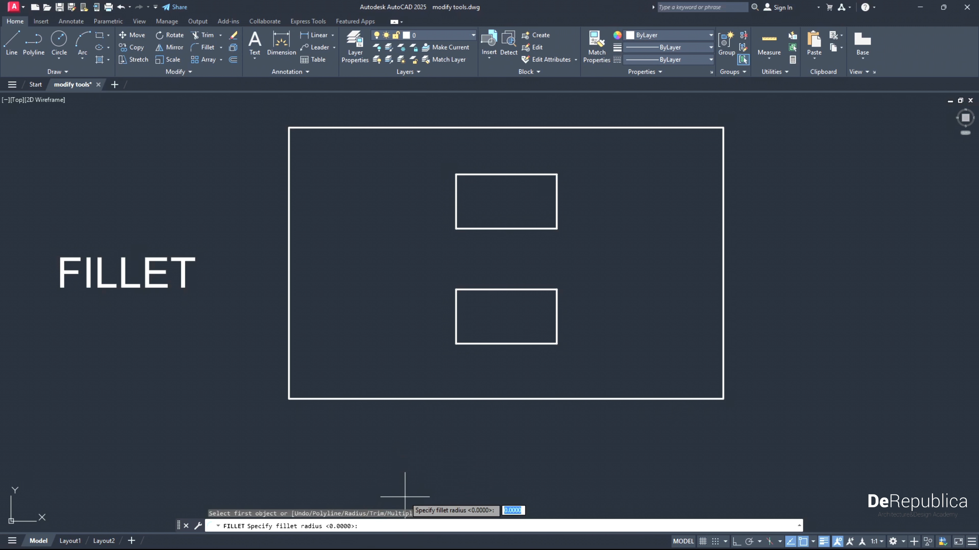
key(Return)
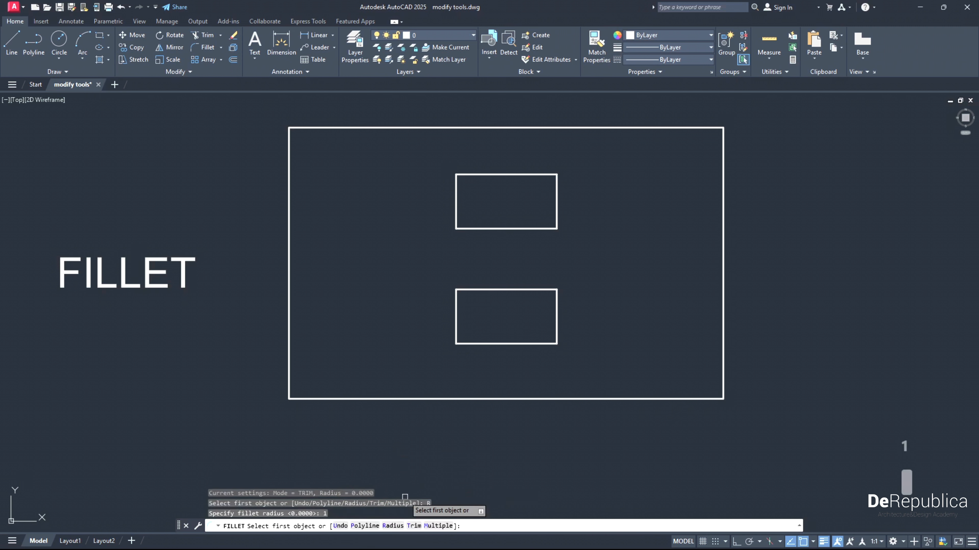
click(543, 343)
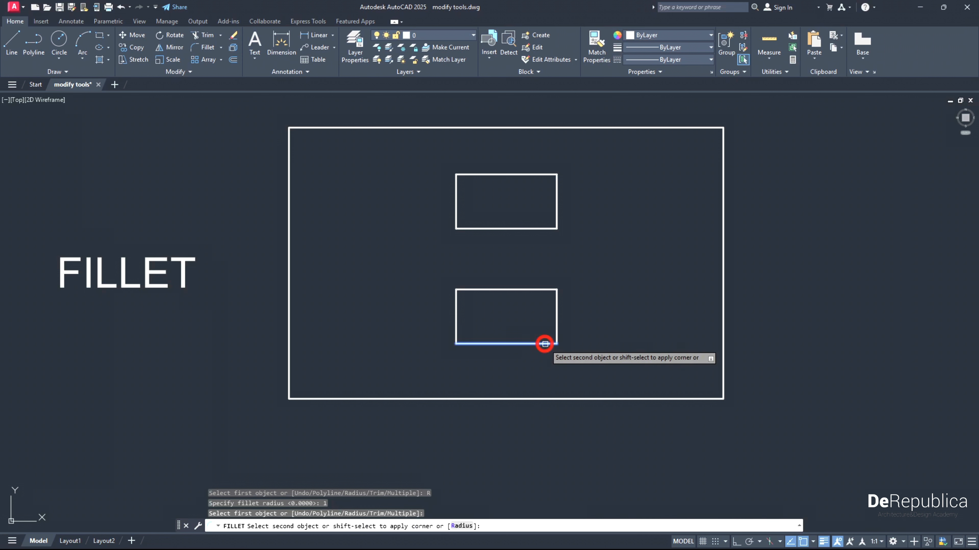
click(554, 328)
- Fillet the lower rectangle's top-left corner with a radius of 0.5
scroll(560, 344, up, 2)
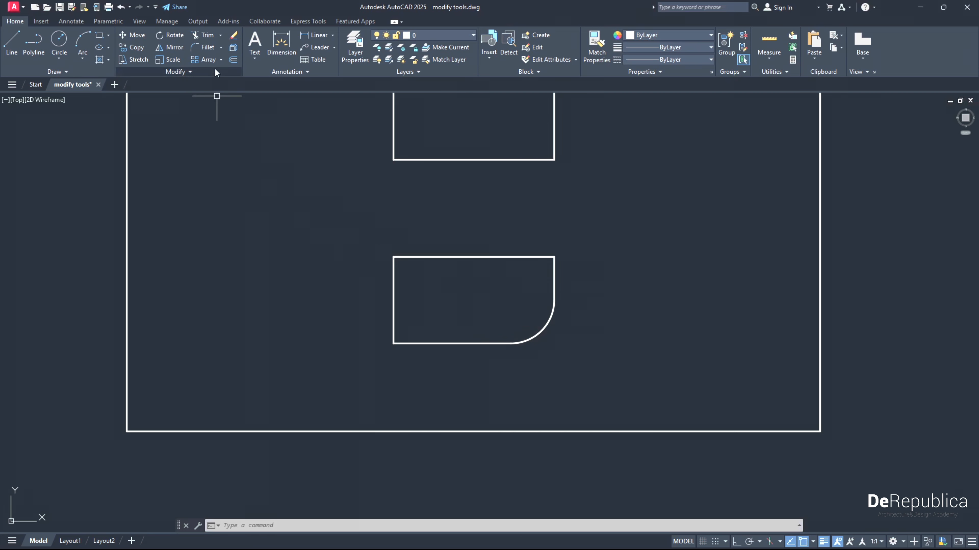
click(206, 47)
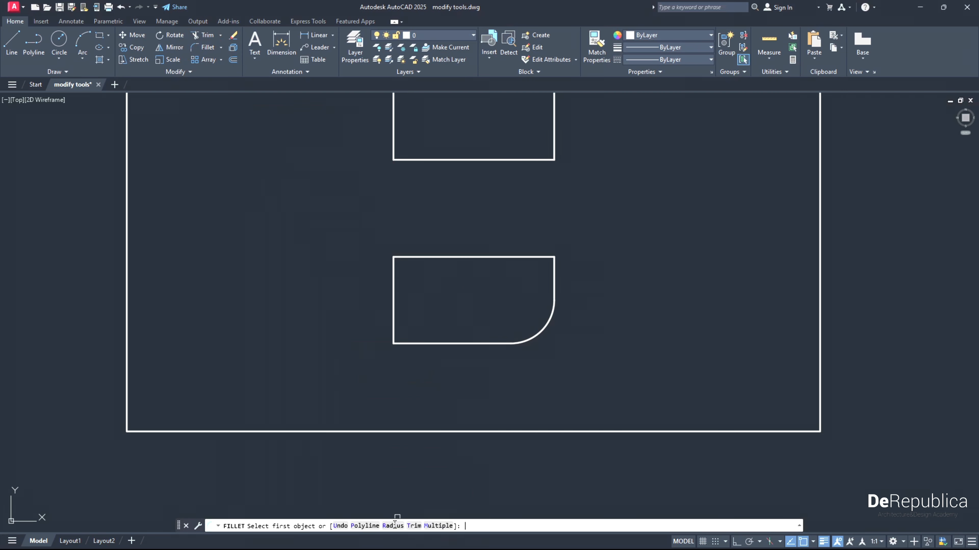
click(393, 526)
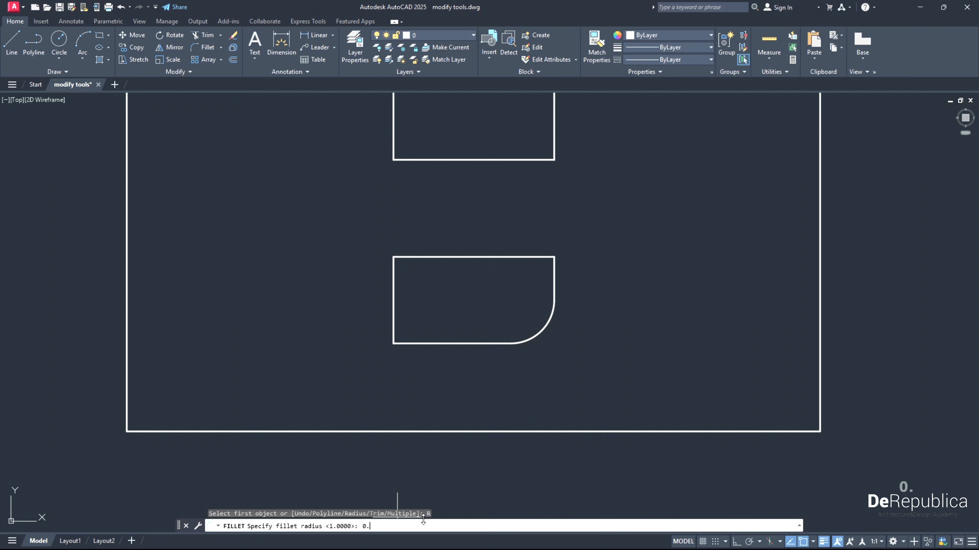
key(Return)
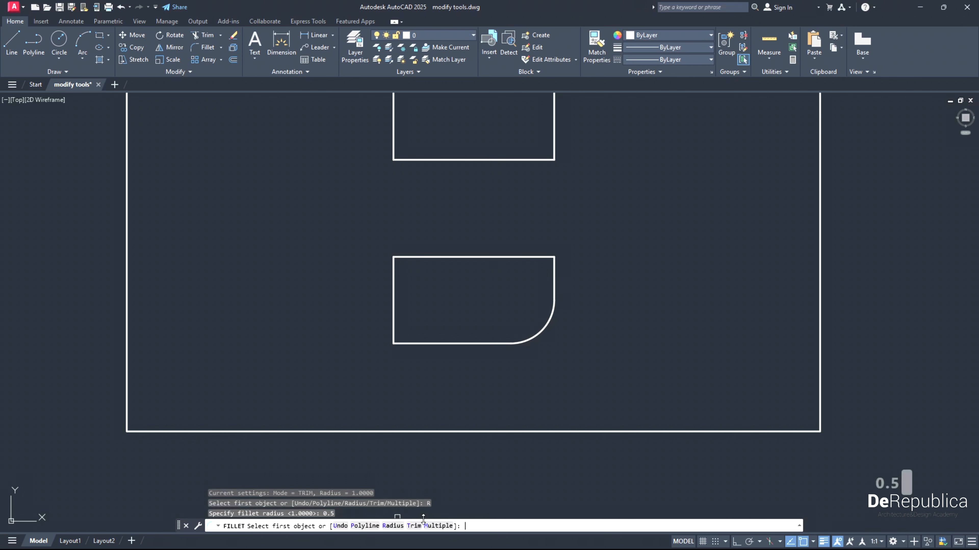
click(395, 276)
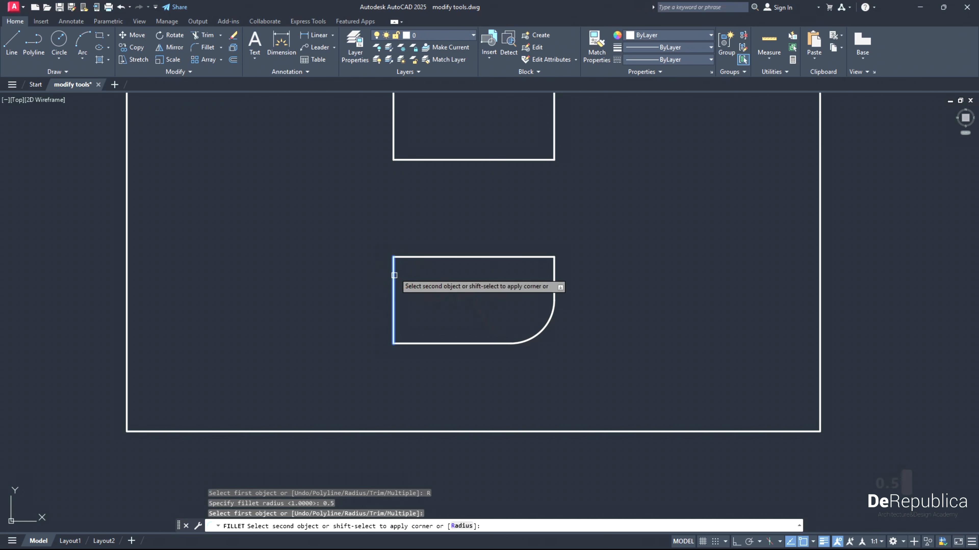
click(406, 257)
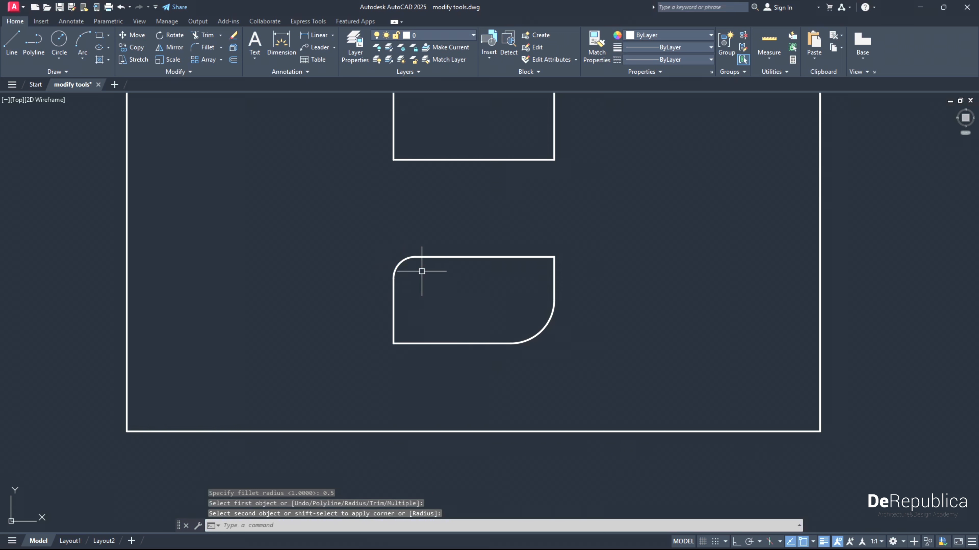
- In the ARRAY exercise, create a rectangular array of the small square beside ARRAY RECTANGLE with 2 columns and 2 rows
scroll(408, 263, down, 6)
mouse_move(444, 452)
middle_down()
mouse_move(421, 330)
mouse_move(421, 234)
middle_up()
mouse_move(390, 432)
middle_down()
mouse_move(375, 343)
mouse_move(402, 337)
mouse_move(427, 377)
middle_up()
scroll(375, 344, up, 4)
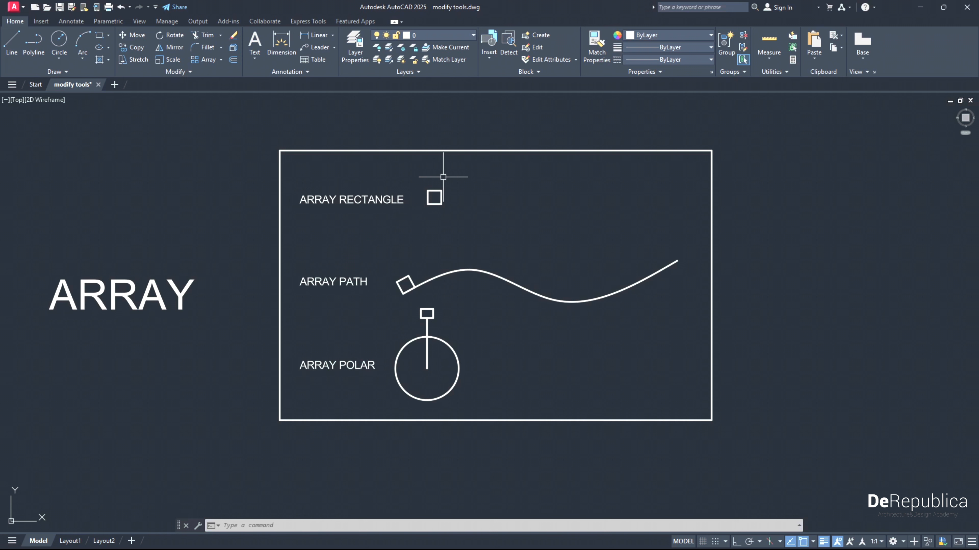
click(453, 215)
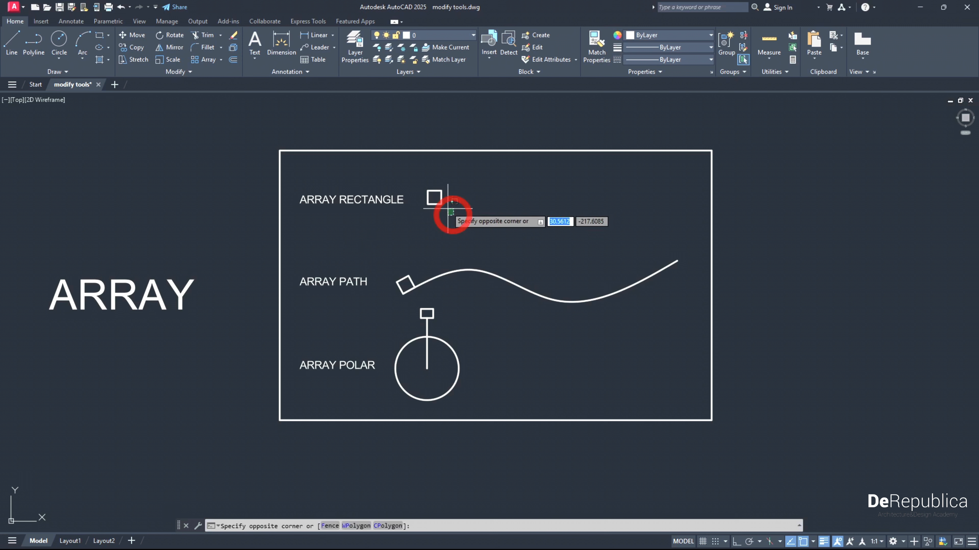
click(420, 182)
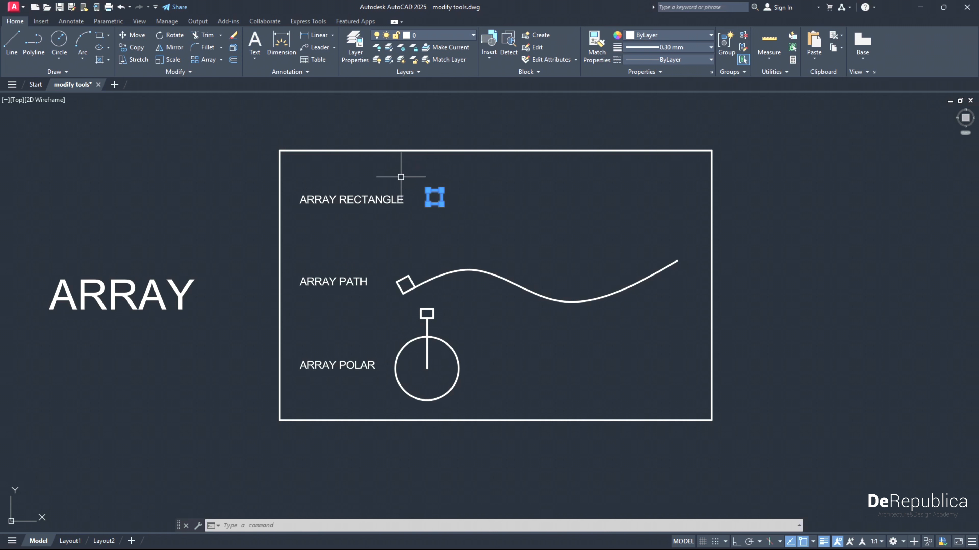
click(221, 59)
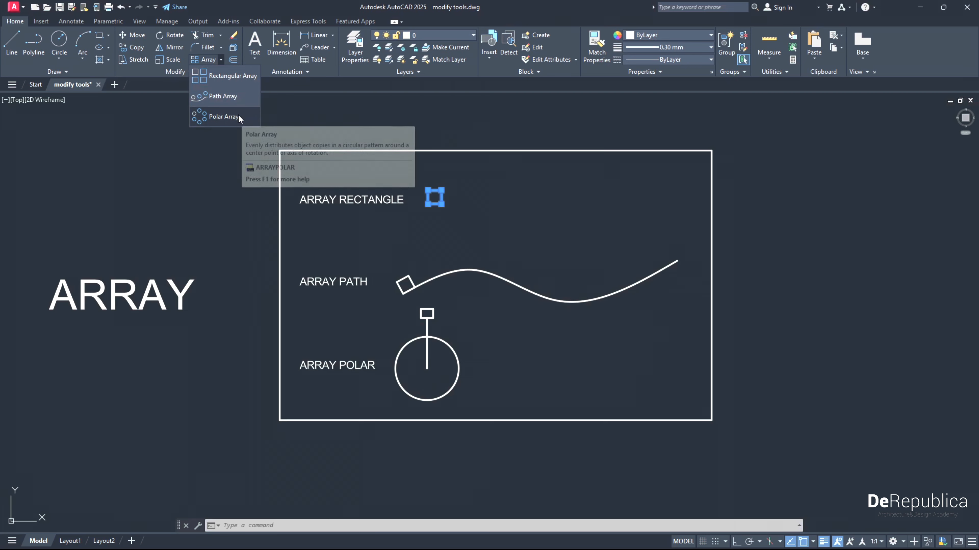
click(230, 77)
scroll(472, 200, up, 2)
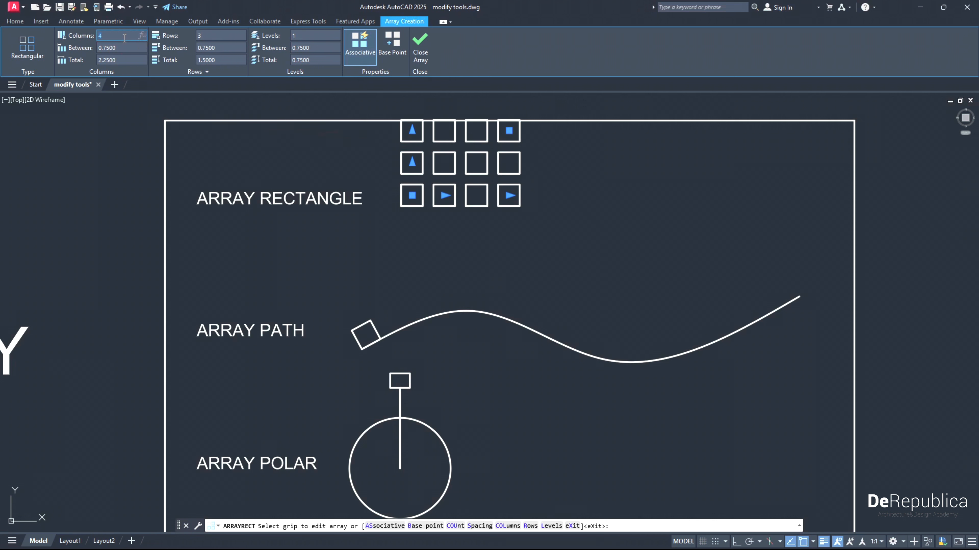
key(Return)
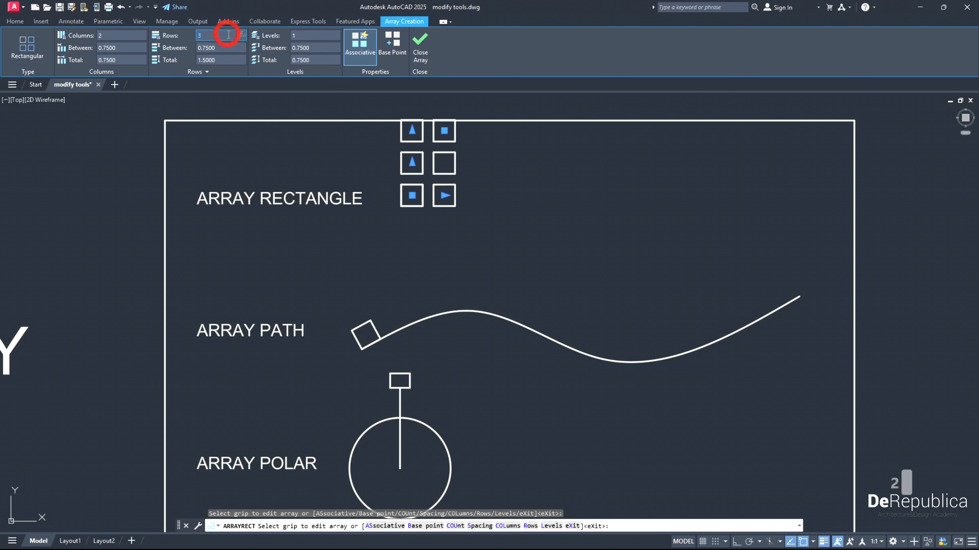
text(2)
key(Return)
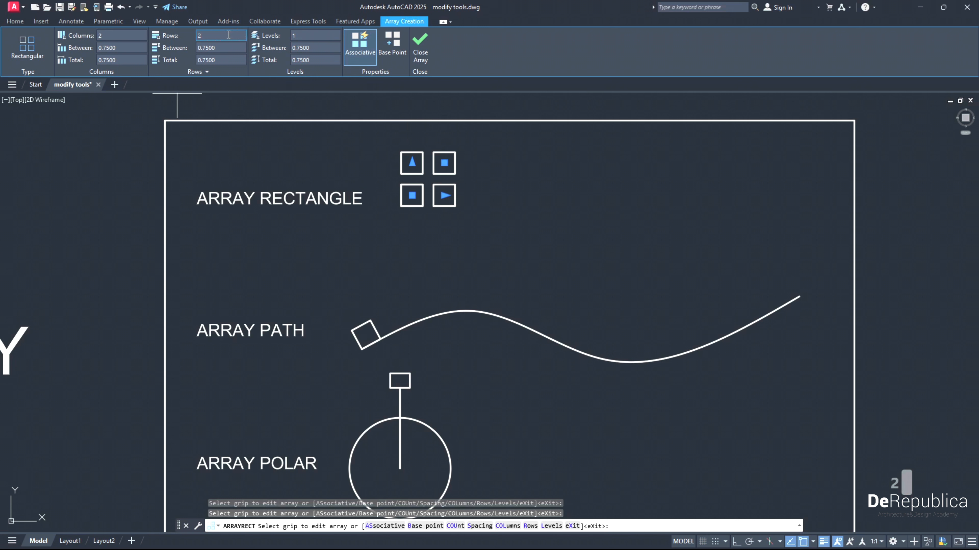
- Set both the column spacing and the row spacing of the rectangular array to 1.5
click(110, 49)
text(1.5)
key(Return)
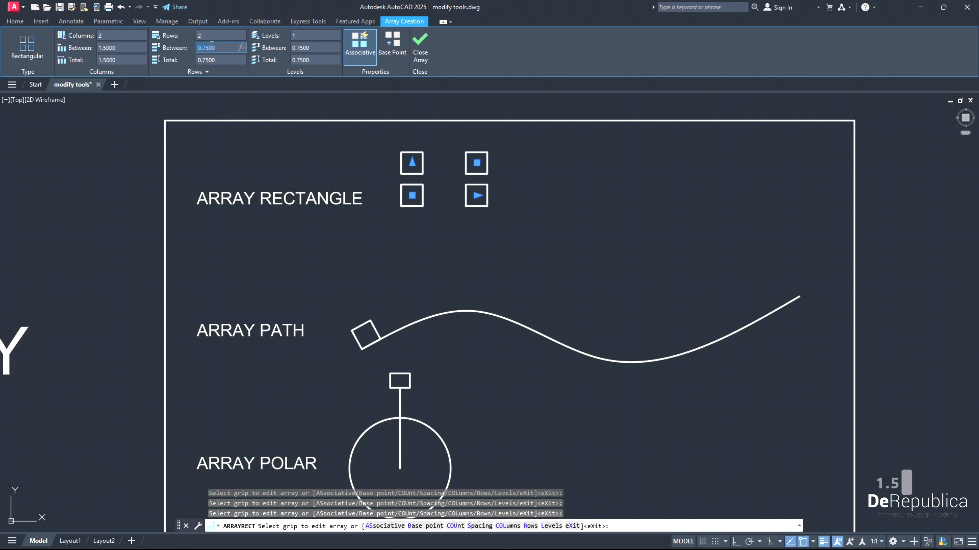
text(1.5)
key(Return)
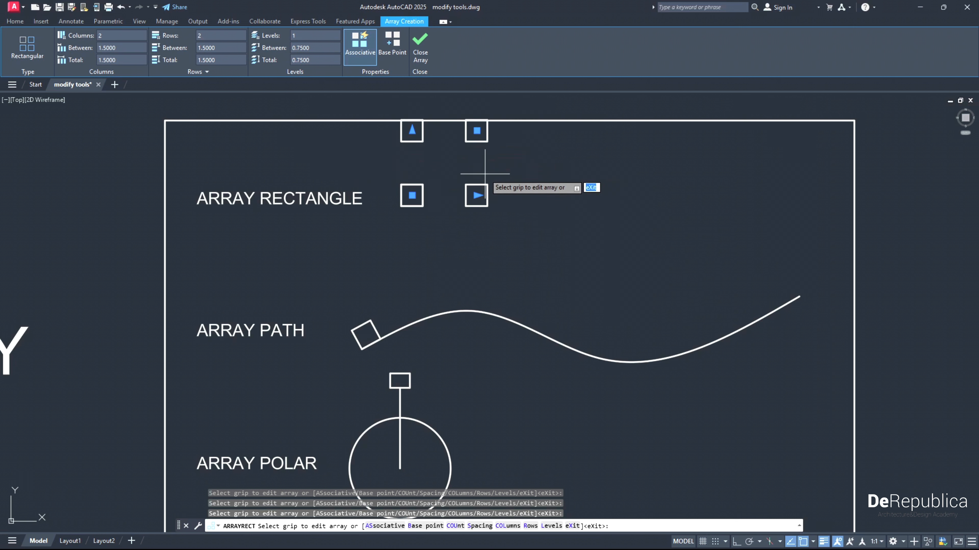
- Increase the rectangular array to 4 columns and 4 rows and finish creating it
scroll(485, 173, down, 2)
scroll(456, 165, up, 2)
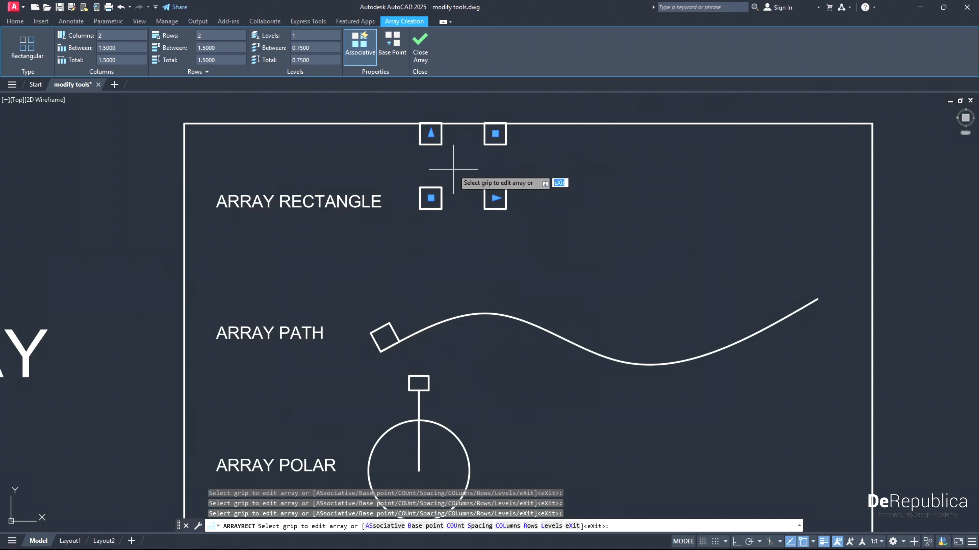
scroll(474, 165, down, 2)
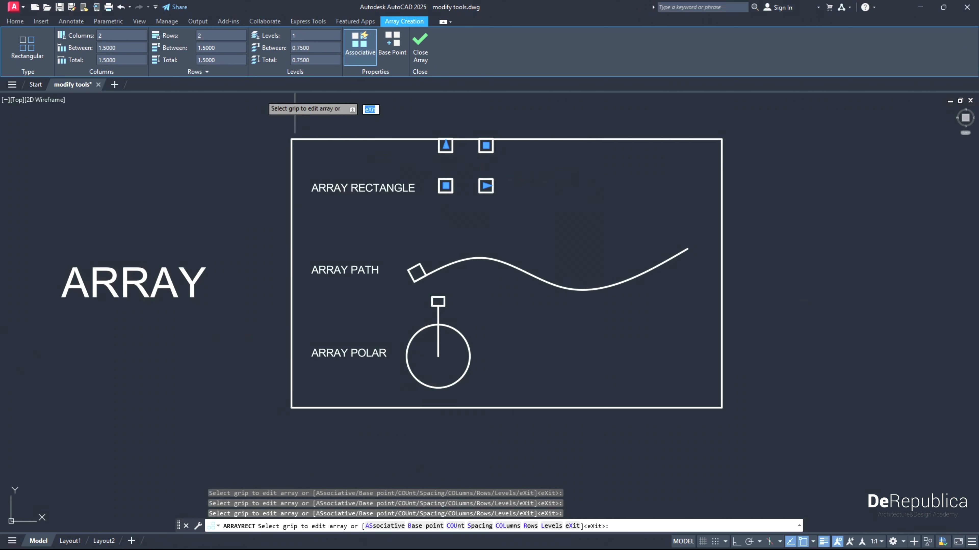
click(125, 38)
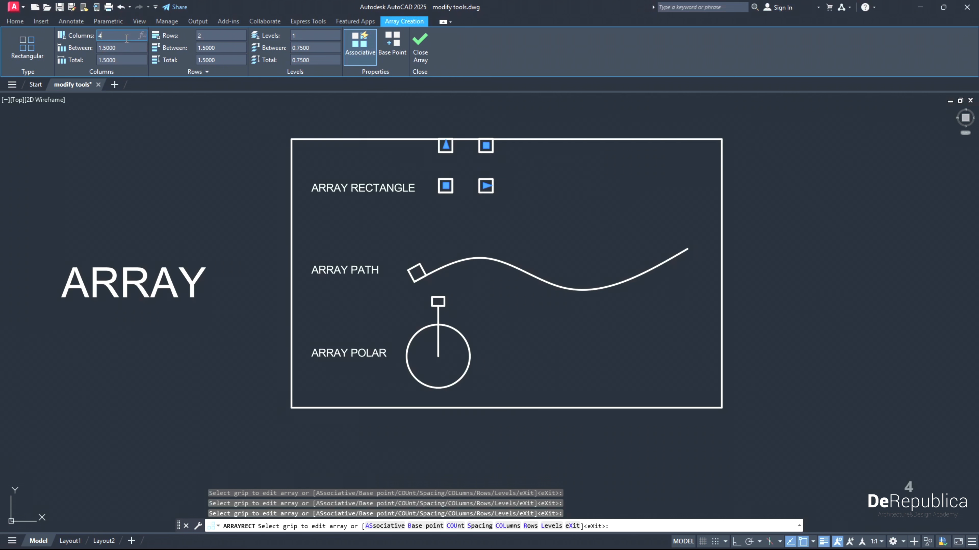
text(4)
key(Return)
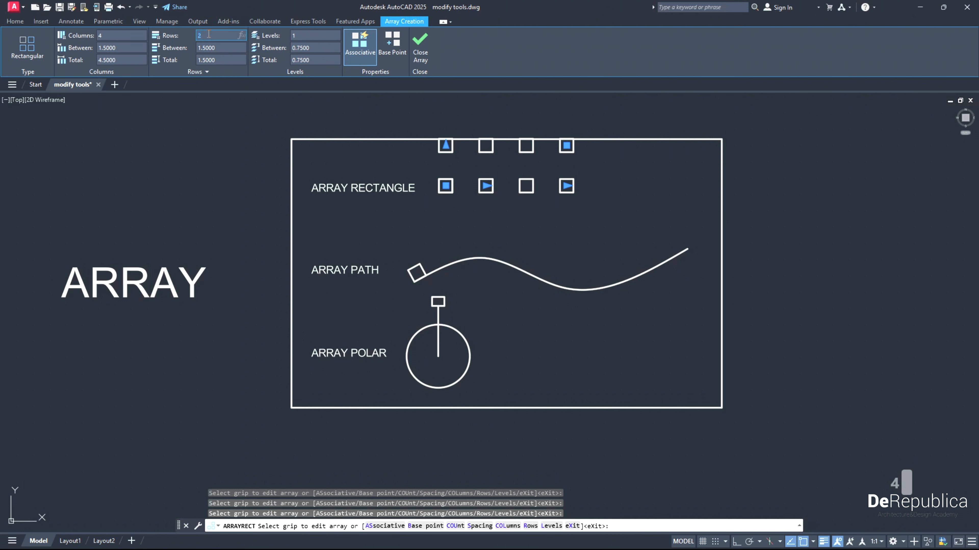
text(4)
key(Return)
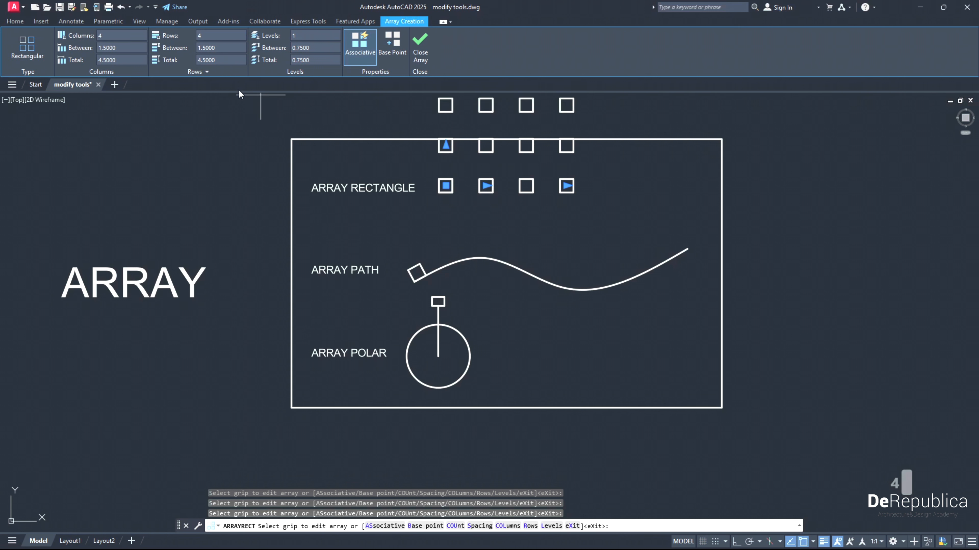
middle_drag(240, 127, 242, 197)
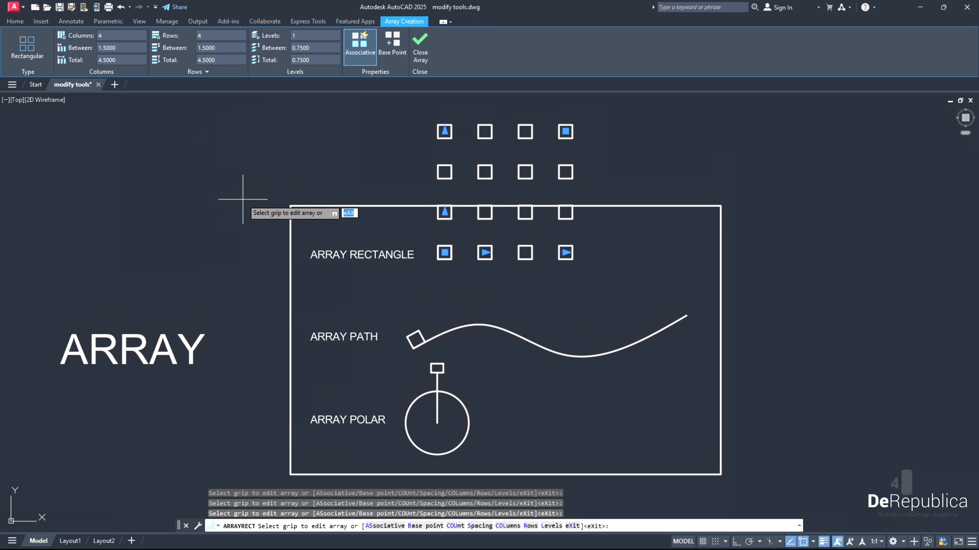
click(417, 56)
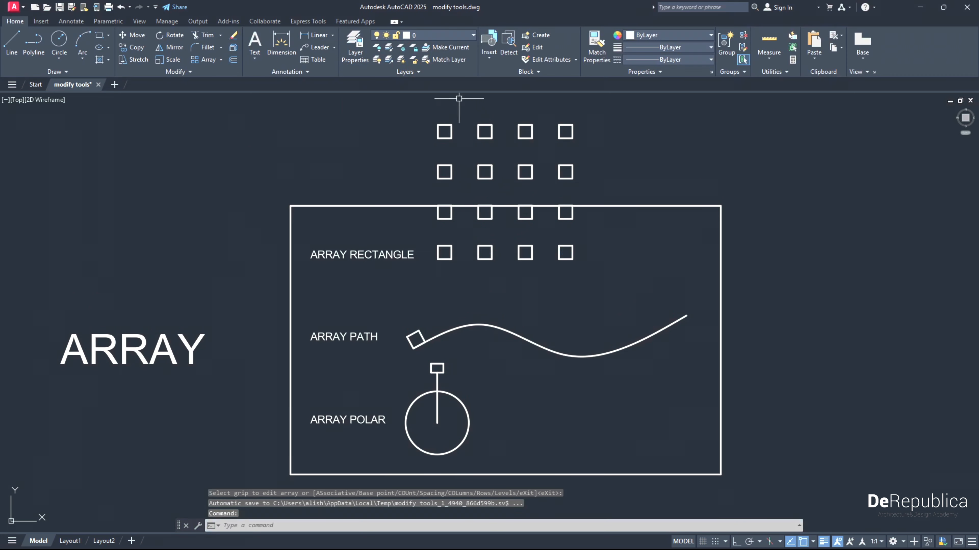
- Edit the finished rectangular array, trying a column spacing of 0.2 and settling on 0.6
mouse_move(508, 200)
middle_down()
mouse_move(477, 176)
mouse_move(476, 189)
middle_up()
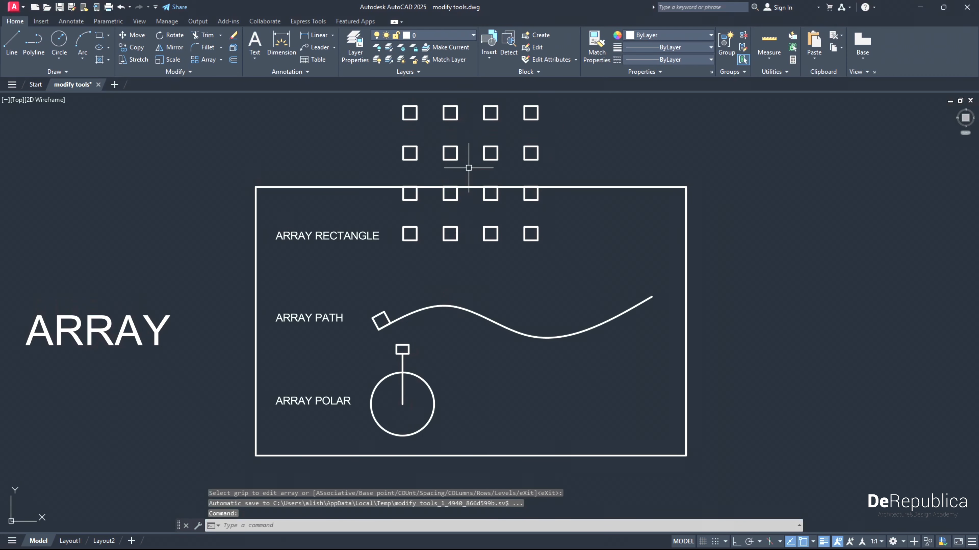
click(459, 158)
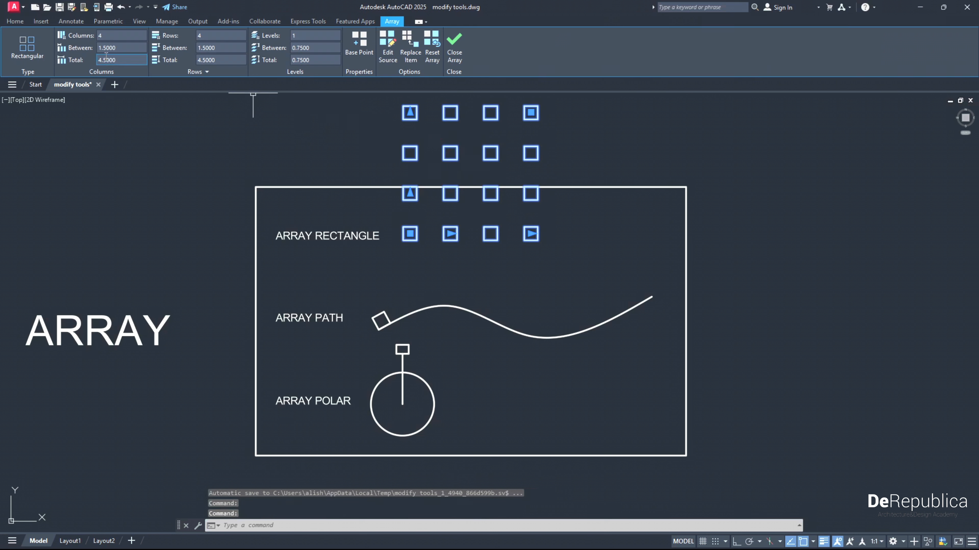
click(114, 48)
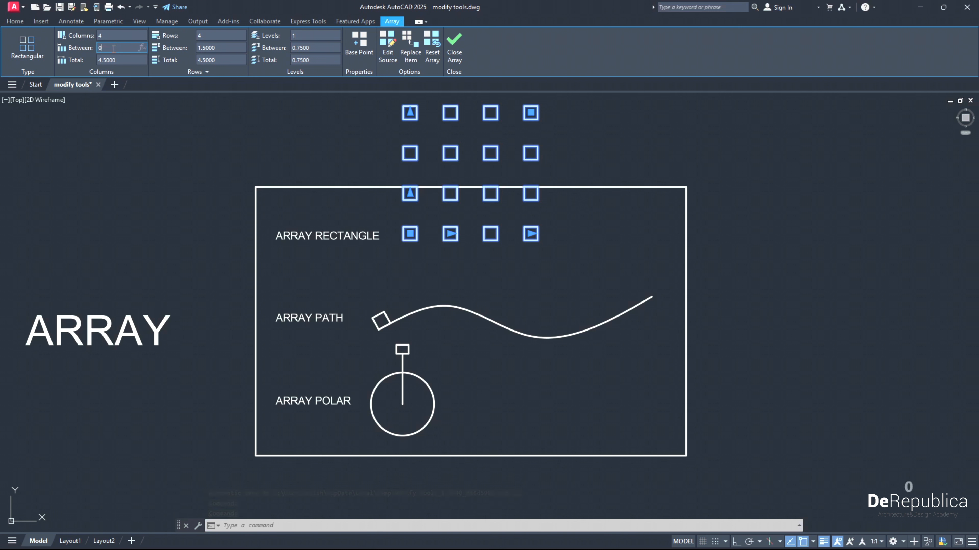
text(0.2)
key(Return)
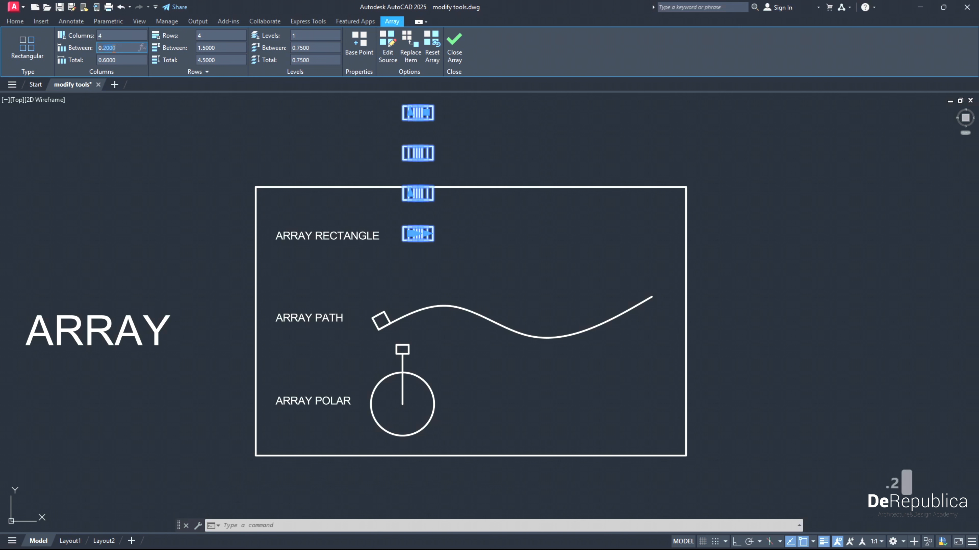
text(0.0.6)
key(Return)
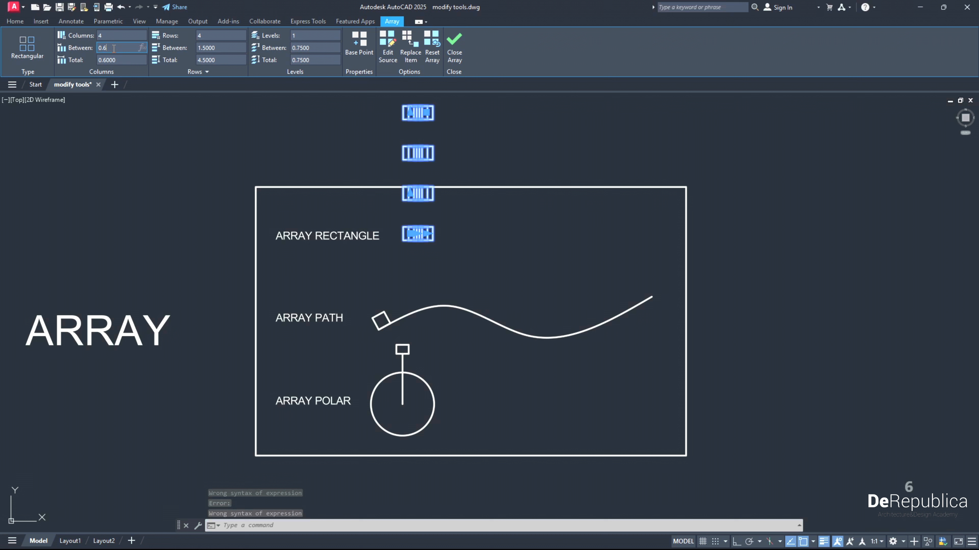
key(Return)
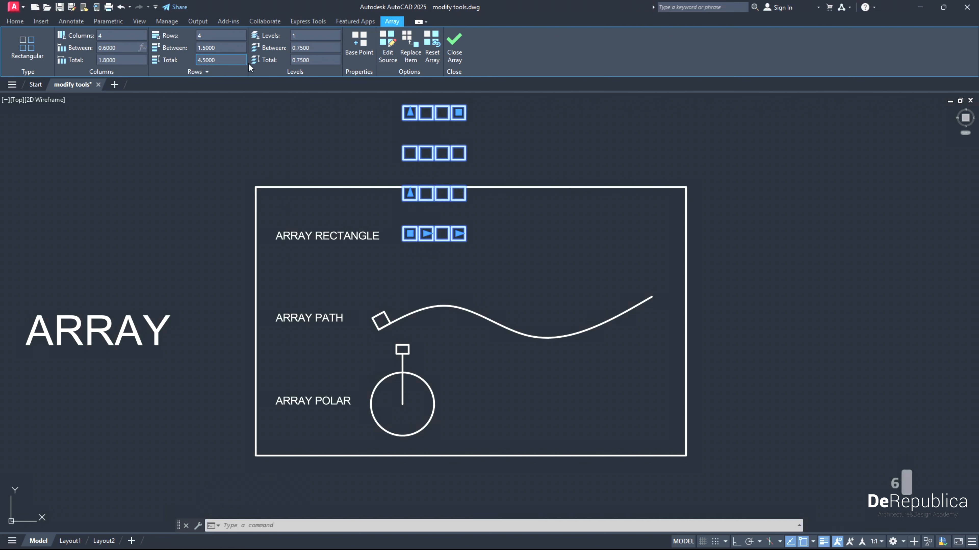
- Set the row spacing of the rectangular array to 0.6 and finish editing the array
click(224, 48)
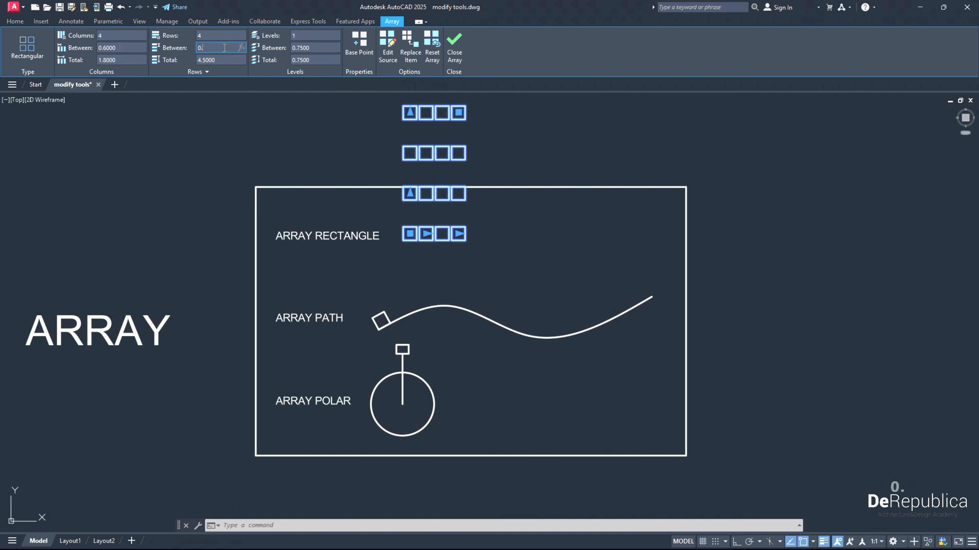
text(0.6)
key(Return)
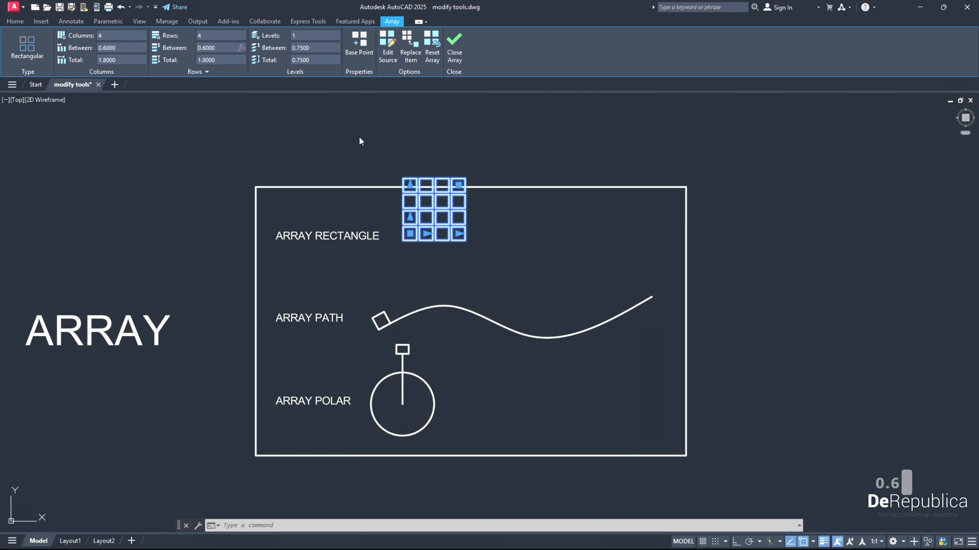
click(459, 56)
- Move the rectangular array straight down so that all its squares sit inside the exercise frame beside ARRAY RECTANGLE
scroll(463, 231, up, 2)
click(481, 247)
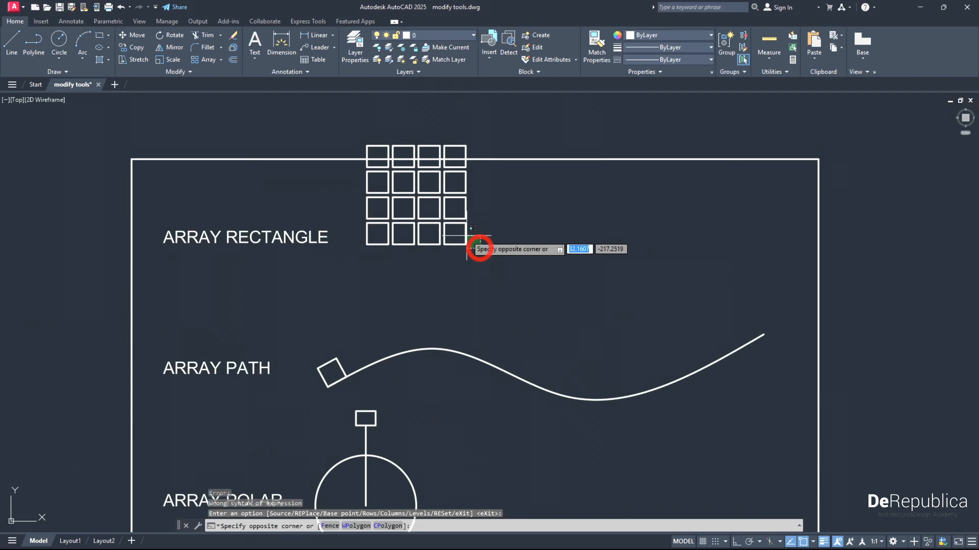
click(459, 227)
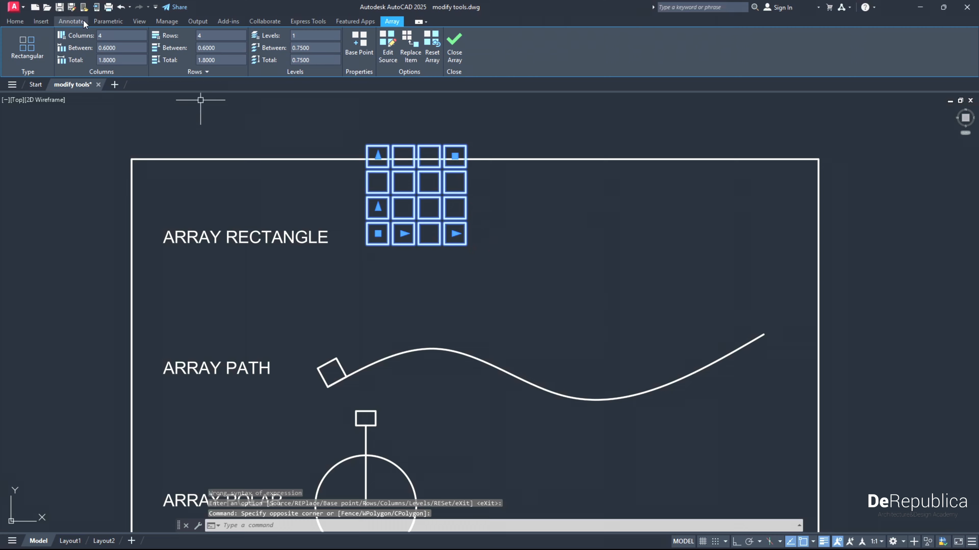
click(15, 21)
click(131, 34)
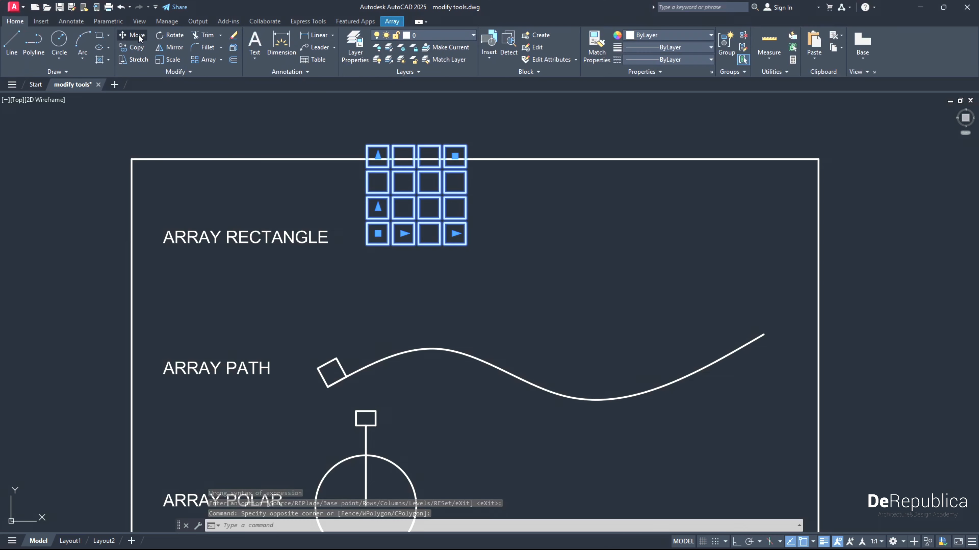
click(518, 209)
click(517, 238)
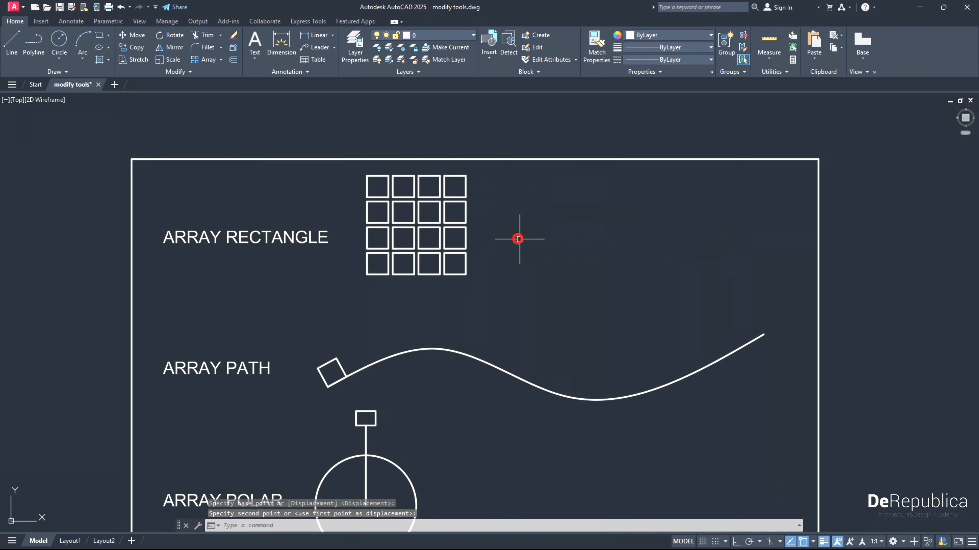
scroll(472, 321, down, 3)
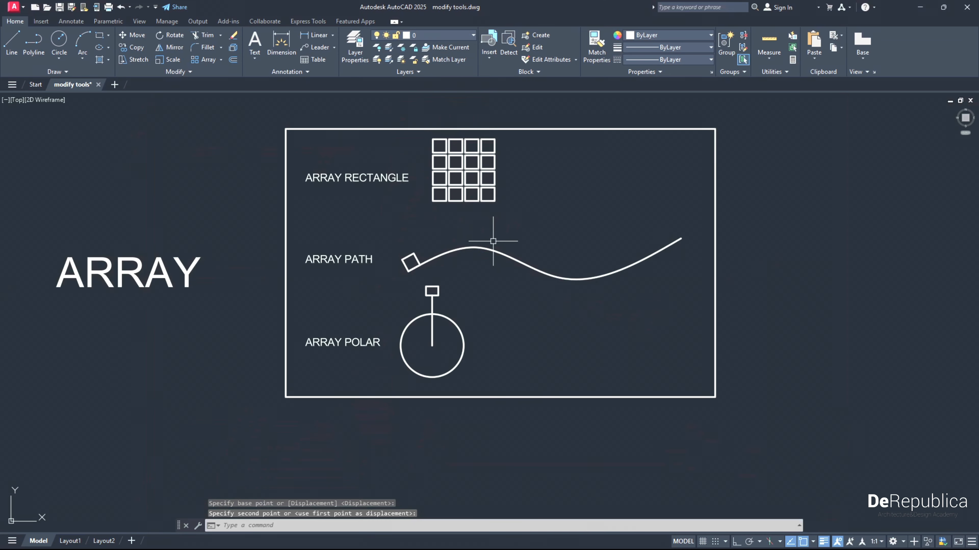
- Create a path array of the small tilted square beside ARRAY PATH, using the wavy curve as the path
scroll(400, 280, up, 3)
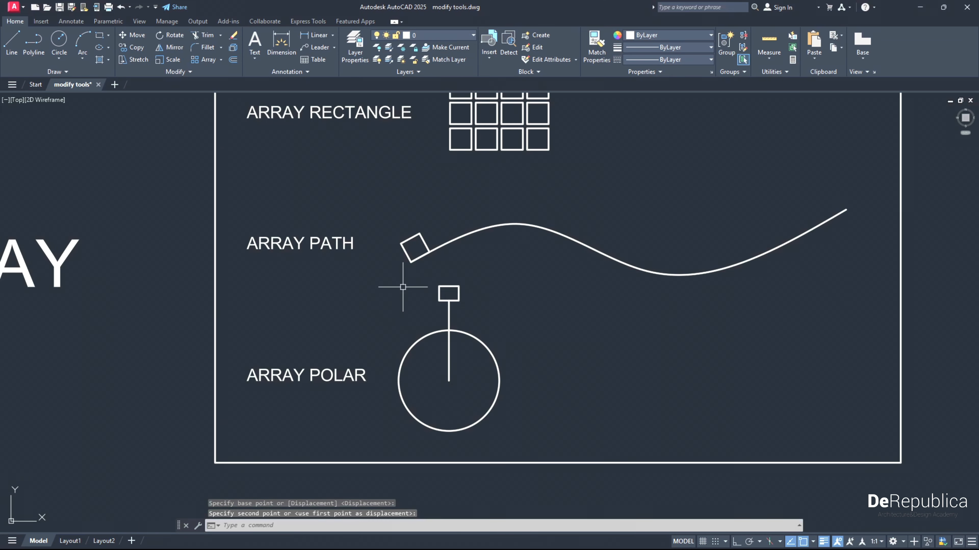
click(421, 234)
scroll(485, 215, down, 3)
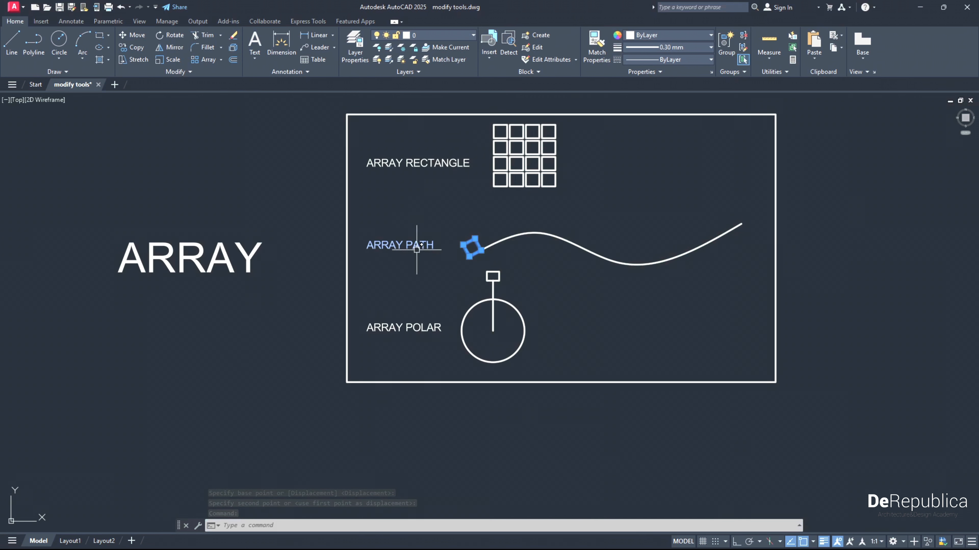
mouse_move(466, 251)
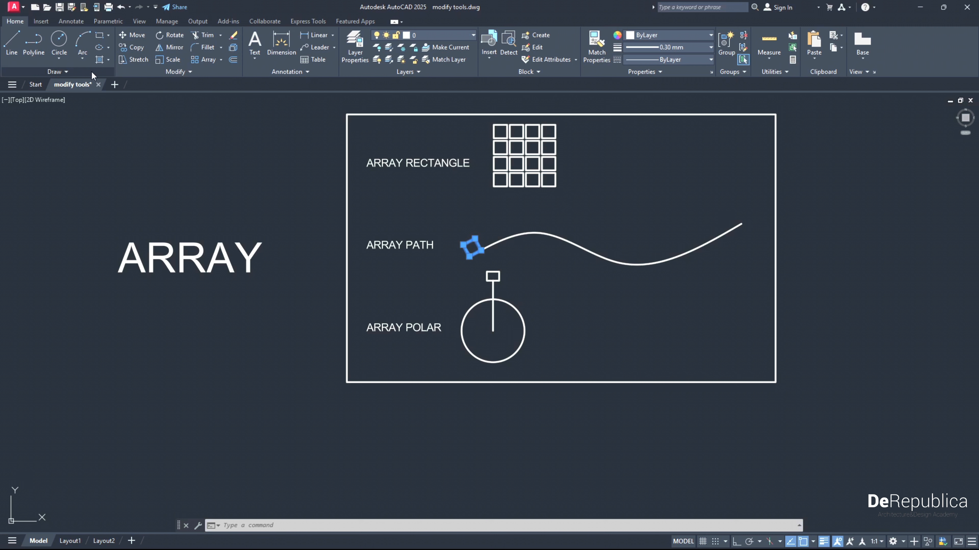
click(220, 60)
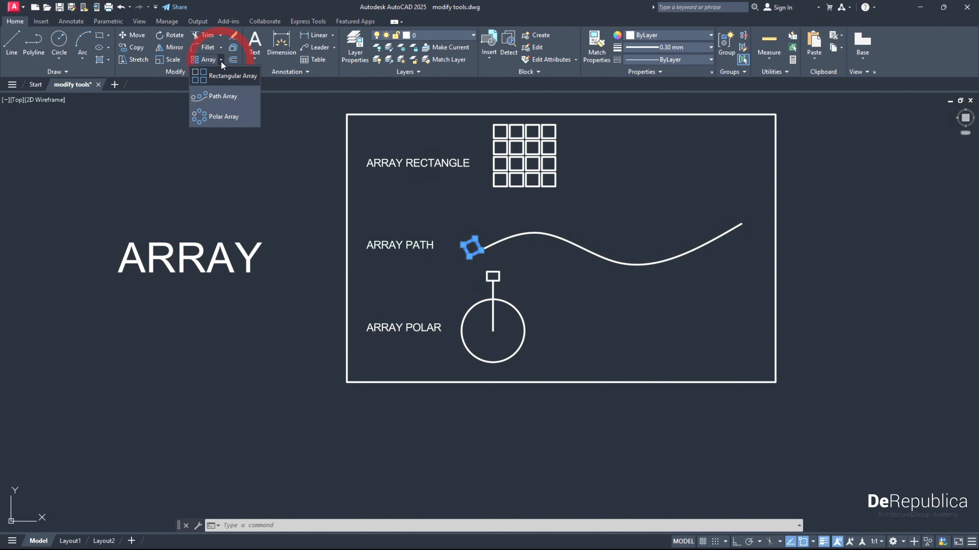
click(224, 99)
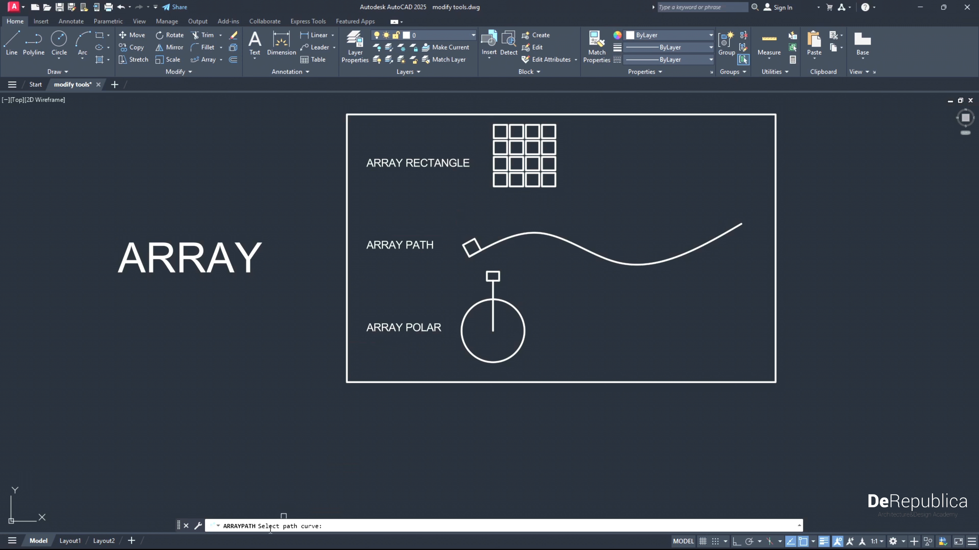
click(311, 526)
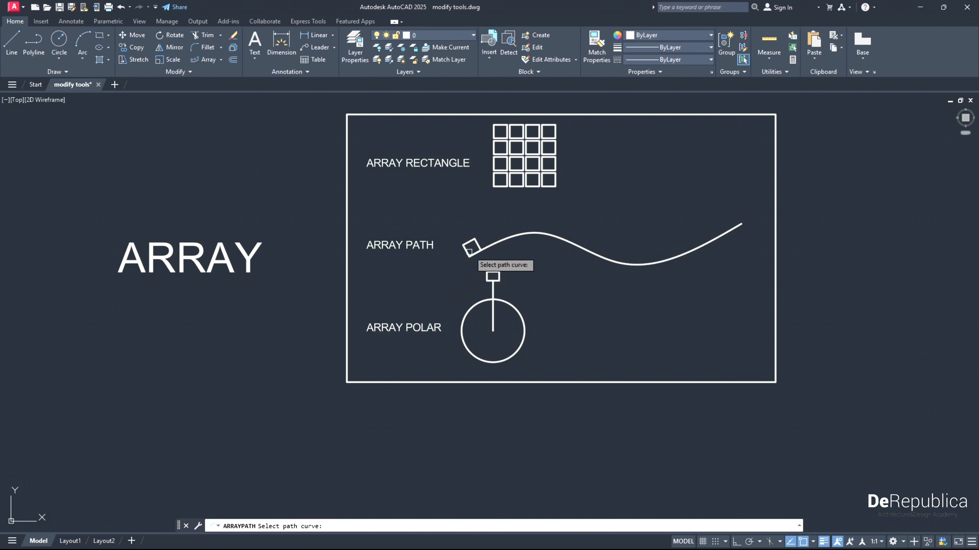
click(503, 241)
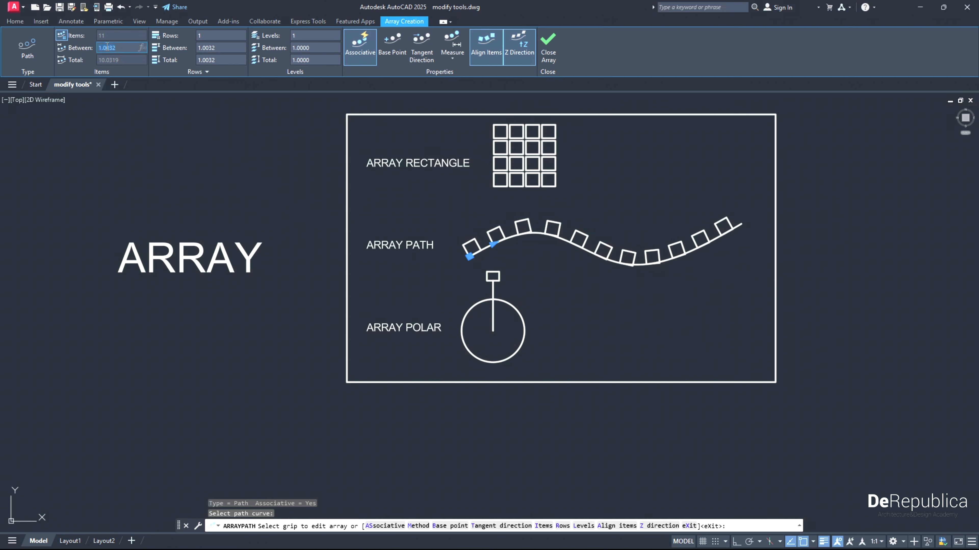
- Set the path array's item spacing to 2 and its number of rows to 2
key(Return)
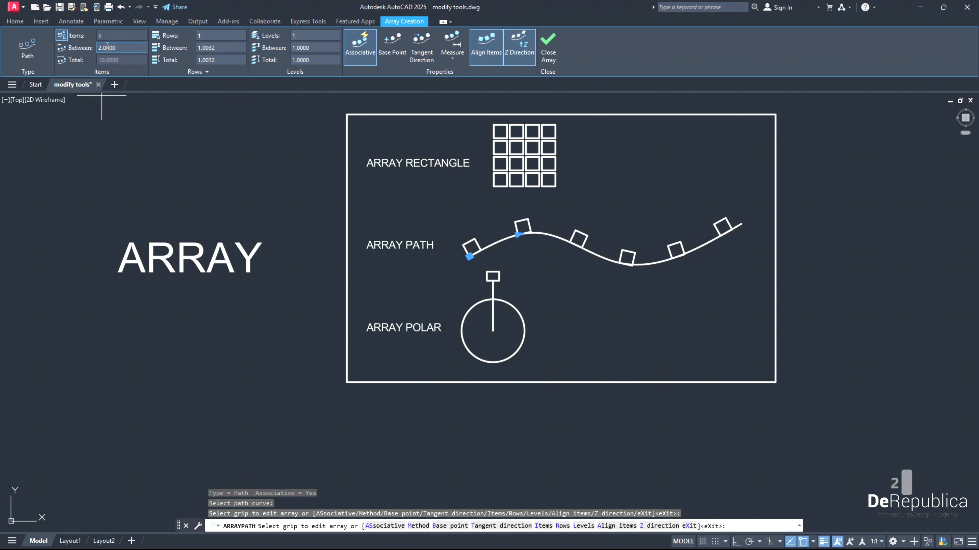
key(BackSpace)
text(2)
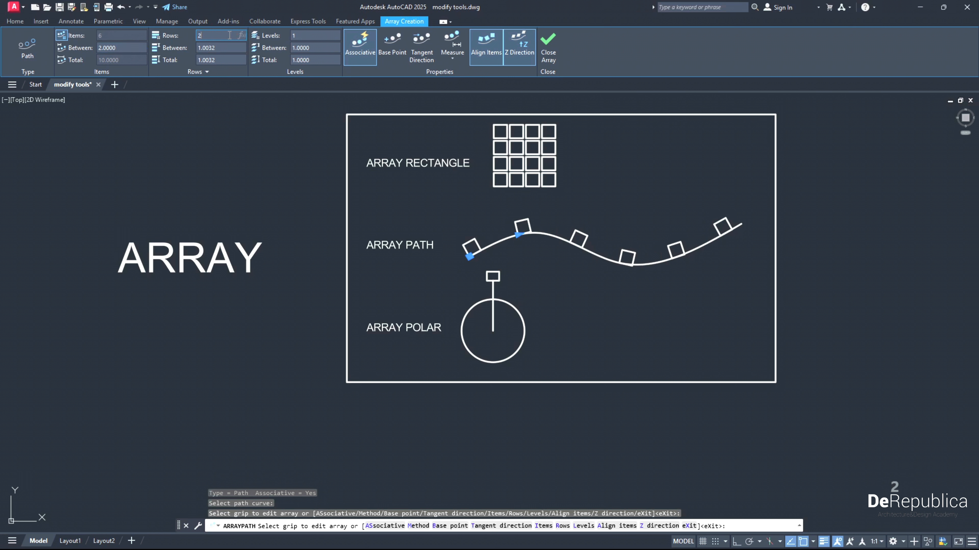
key(Return)
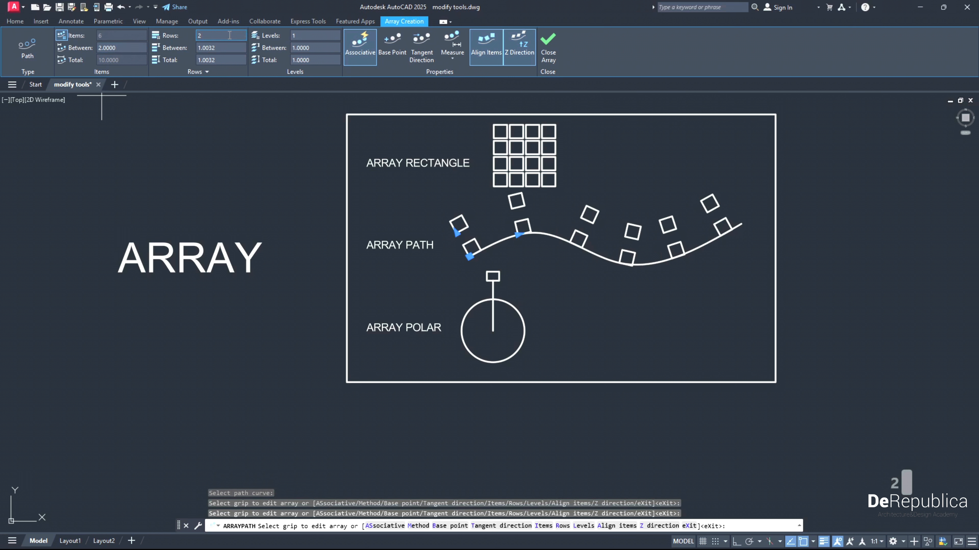
- Unlock the path array's item count for manual entry, trying 3 items and settling on 4
click(61, 35)
click(110, 36)
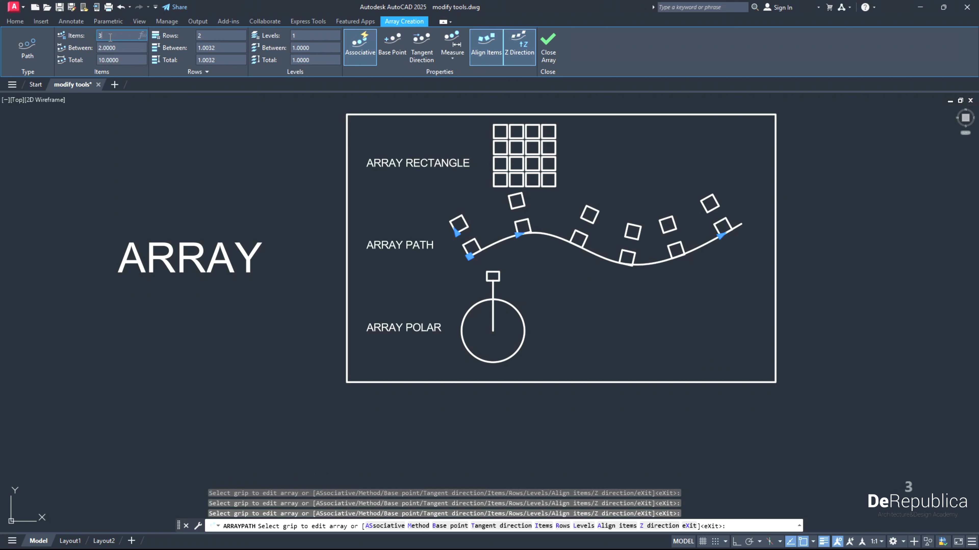
text(3)
key(Return)
click(110, 36)
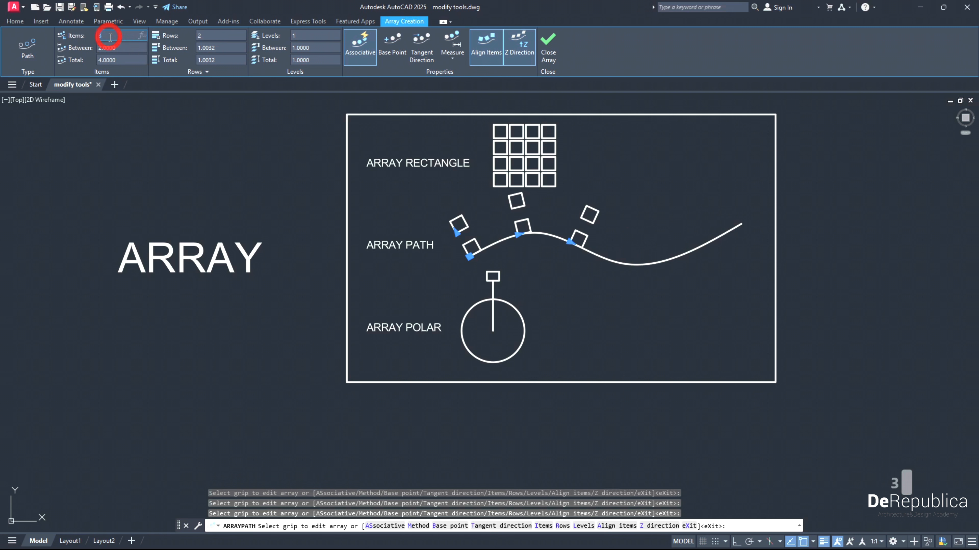
text(9)
click(110, 36)
text(4)
key(Return)
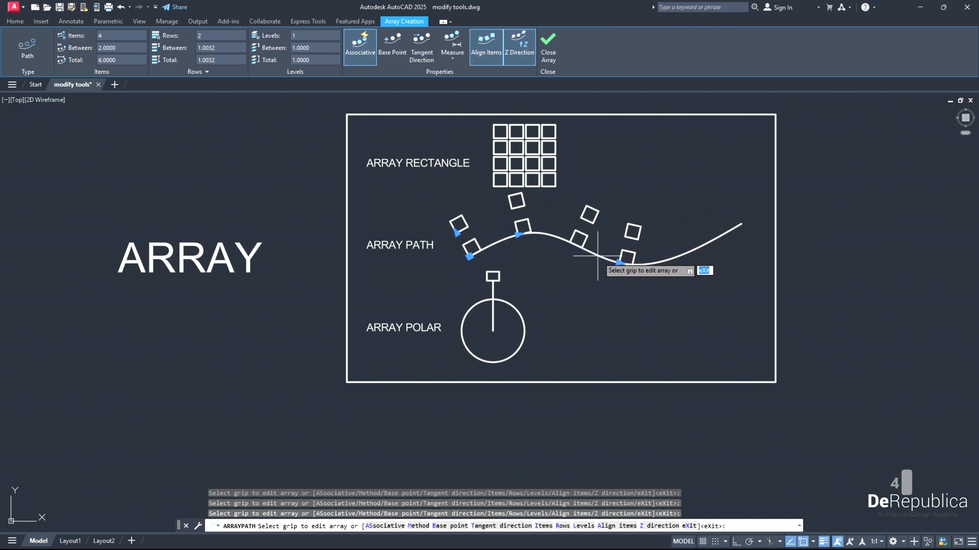
- Extend the path array to 6 items by stretching its last item along the curve, and finish creating it
click(619, 263)
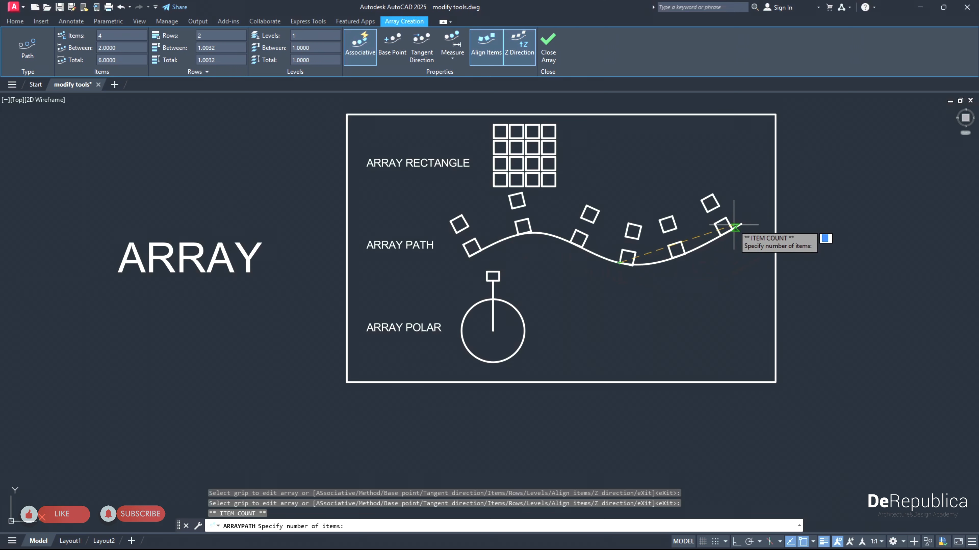
click(722, 231)
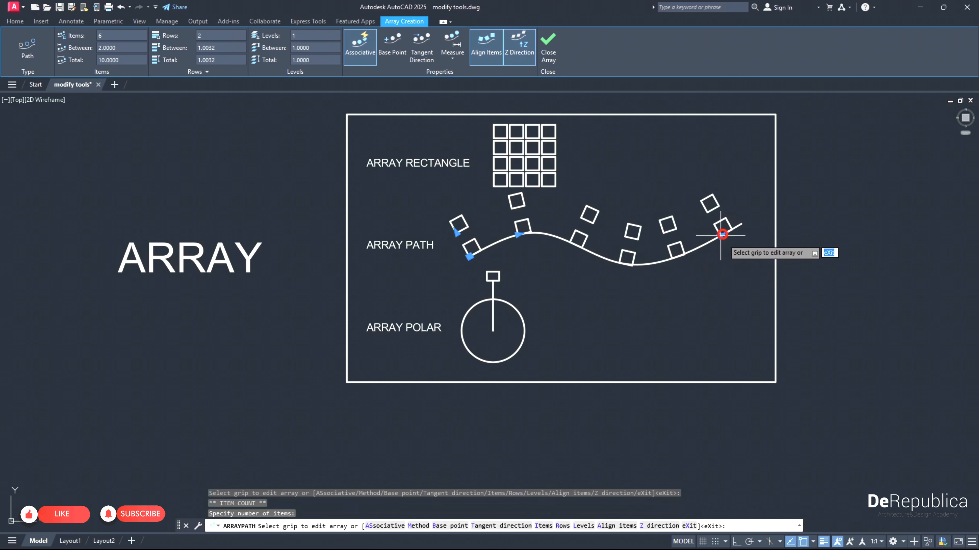
key(Return)
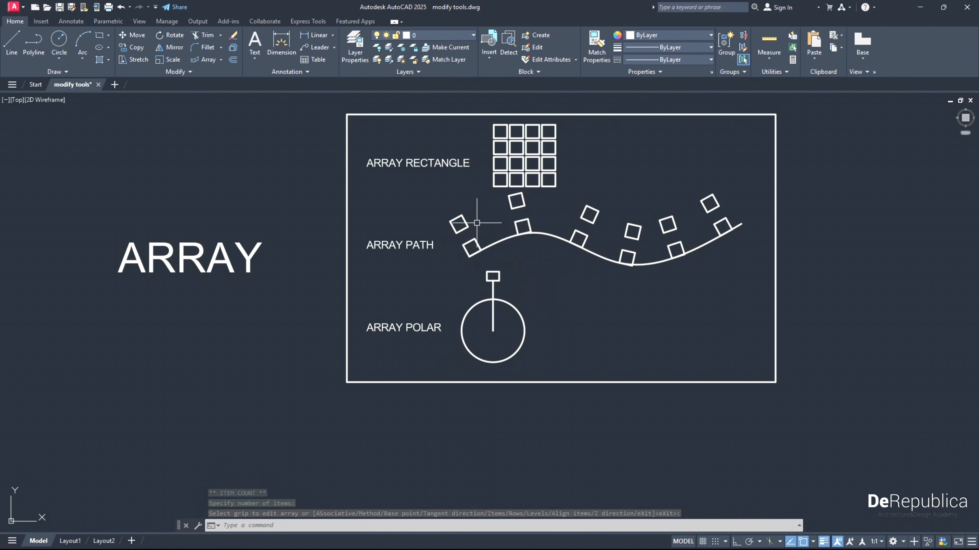
- Create a polar array of the small rectangle and its connecting line beside ARRAY POLAR, centred on the circle's centre
middle_drag(446, 290, 432, 255)
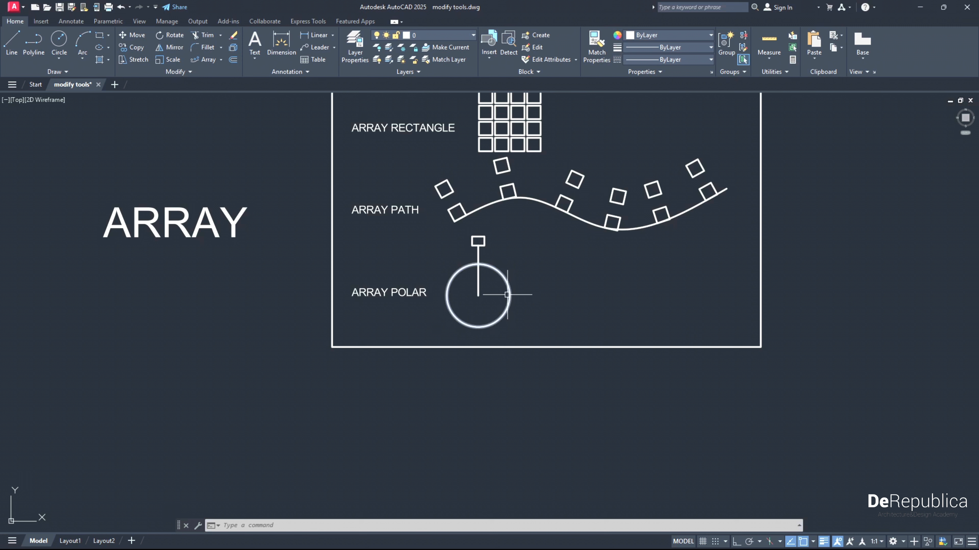
middle_drag(523, 300, 519, 320)
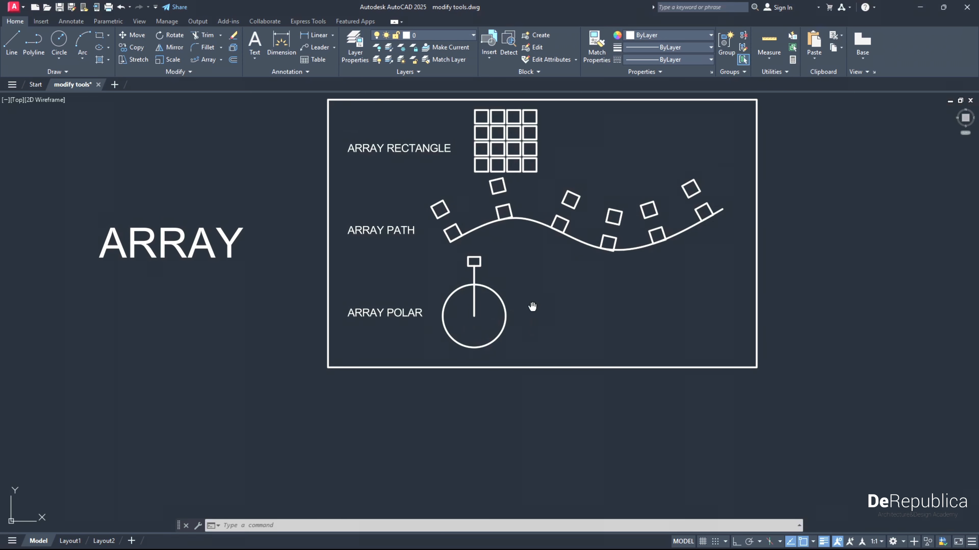
middle_drag(532, 306, 522, 324)
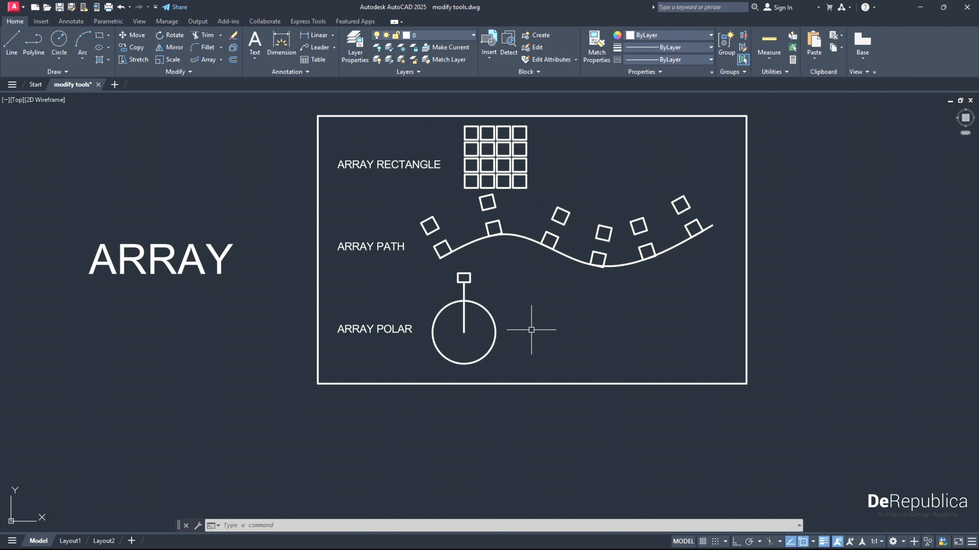
click(486, 296)
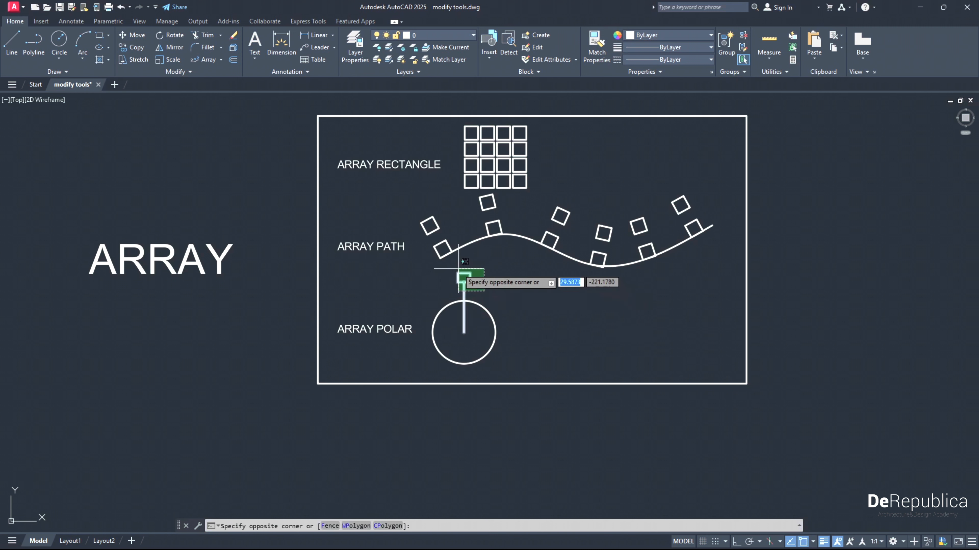
click(465, 274)
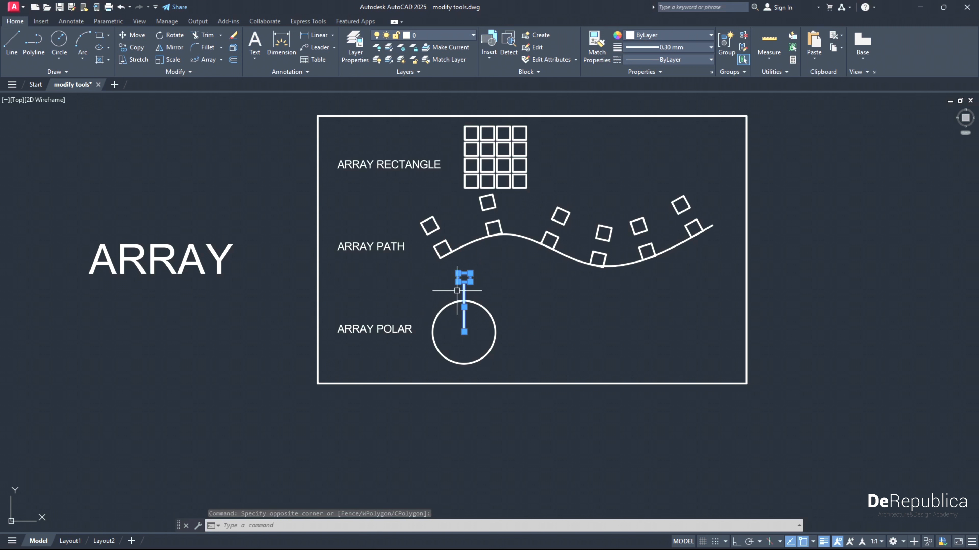
click(221, 60)
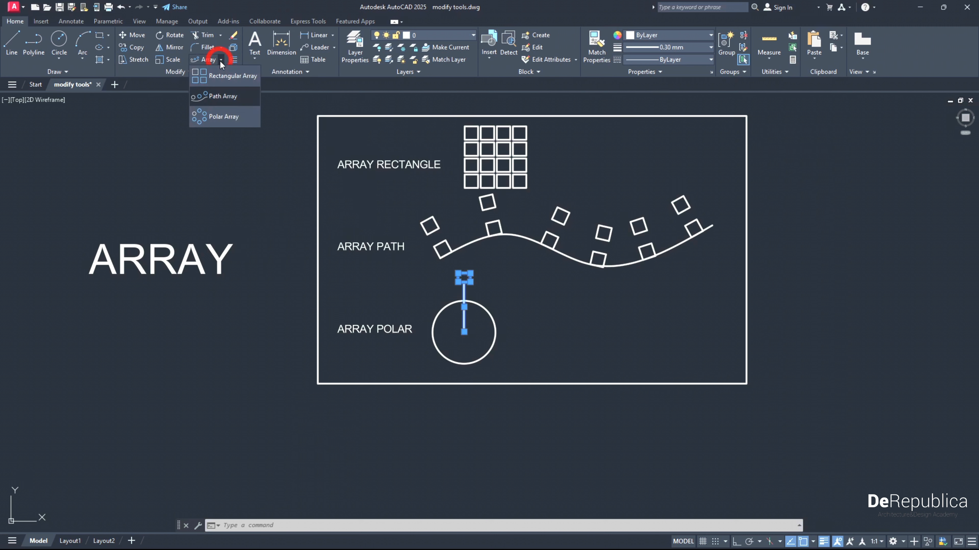
click(223, 116)
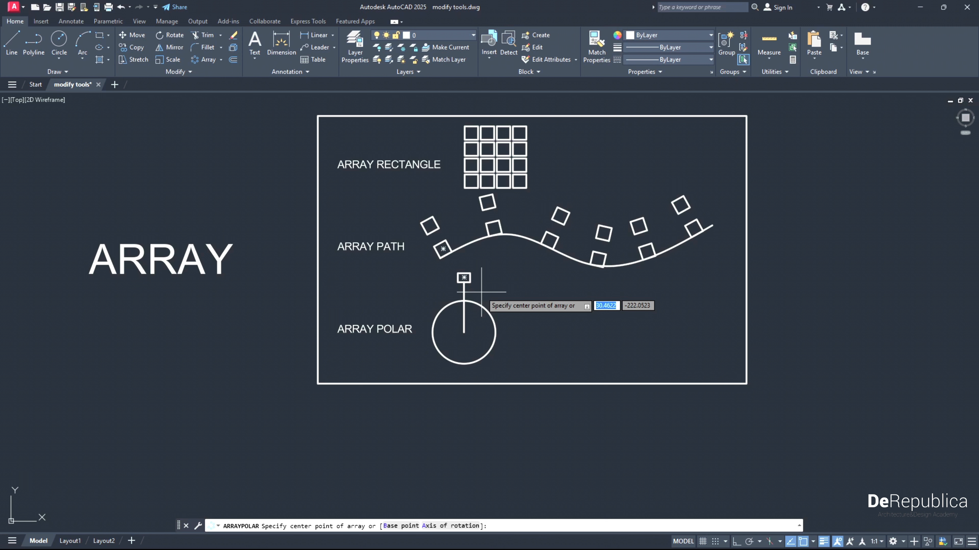
click(464, 332)
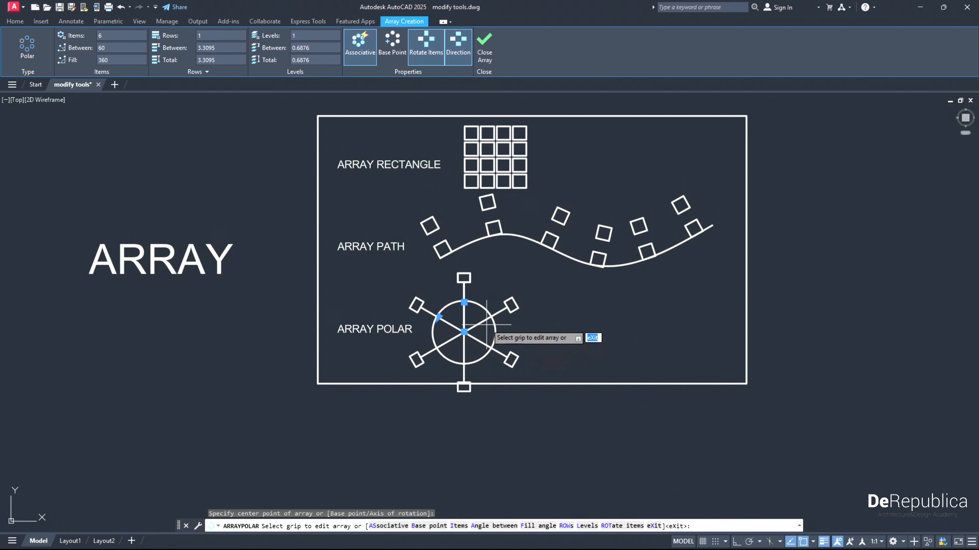
- Set the polar array's item count, trying 4 and settling on 8, and set the angle between items to 30 degrees
double_click(125, 37)
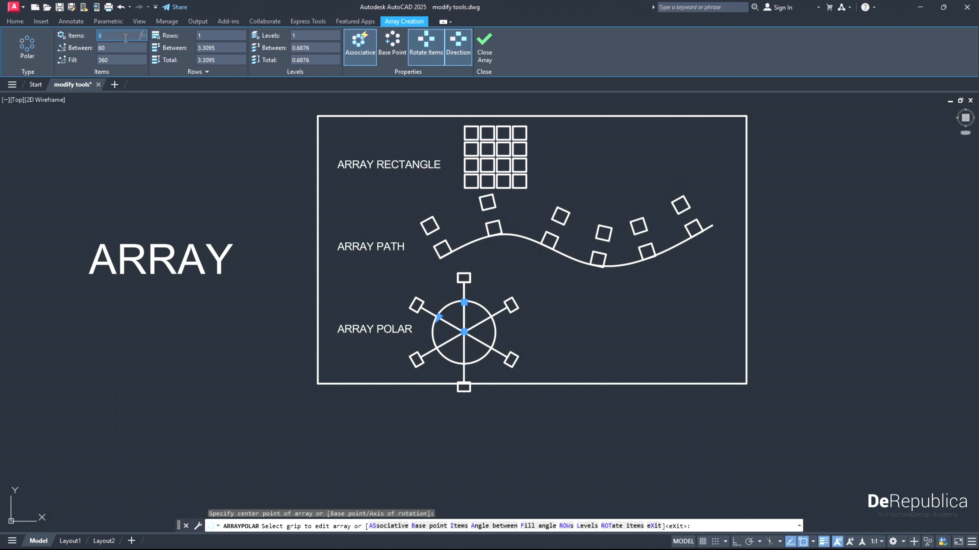
text(4)
key(Return)
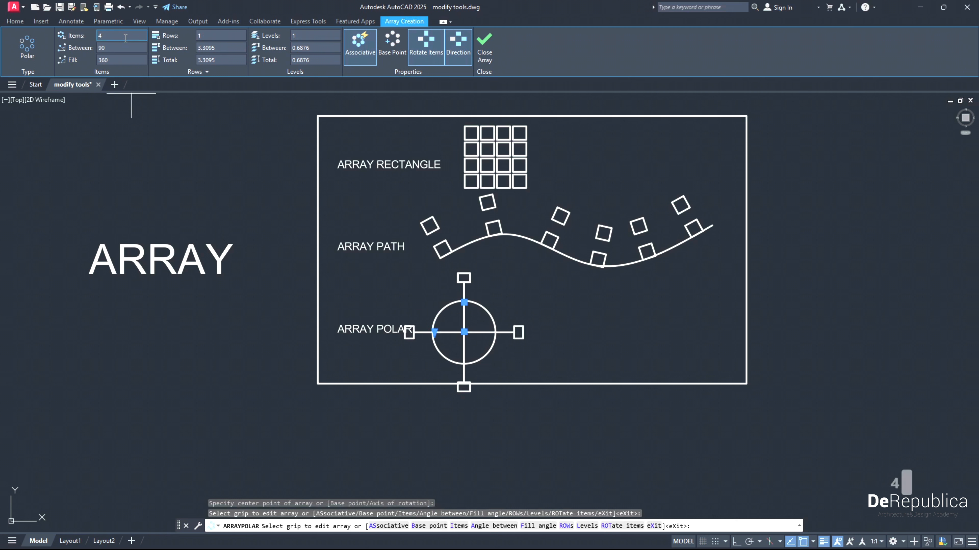
text(8)
key(Return)
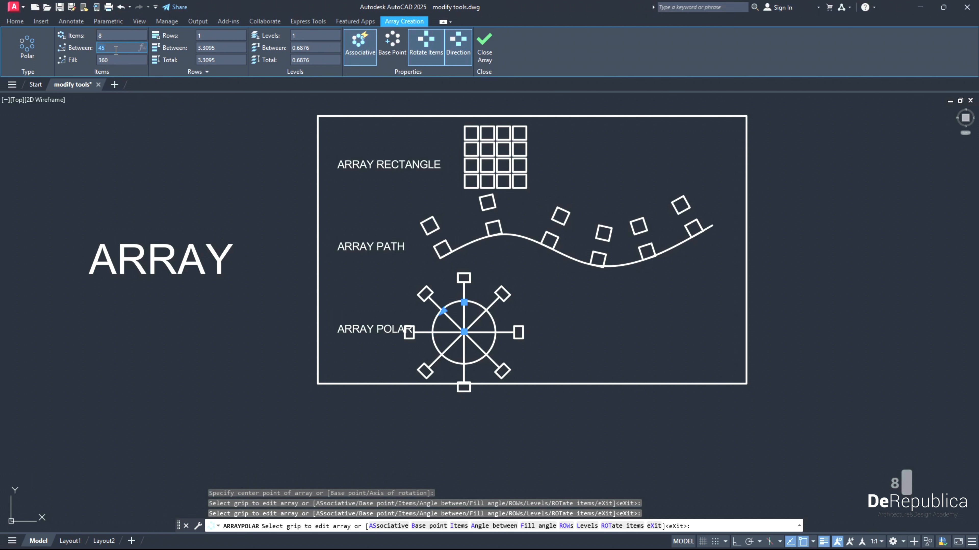
text(30)
key(Return)
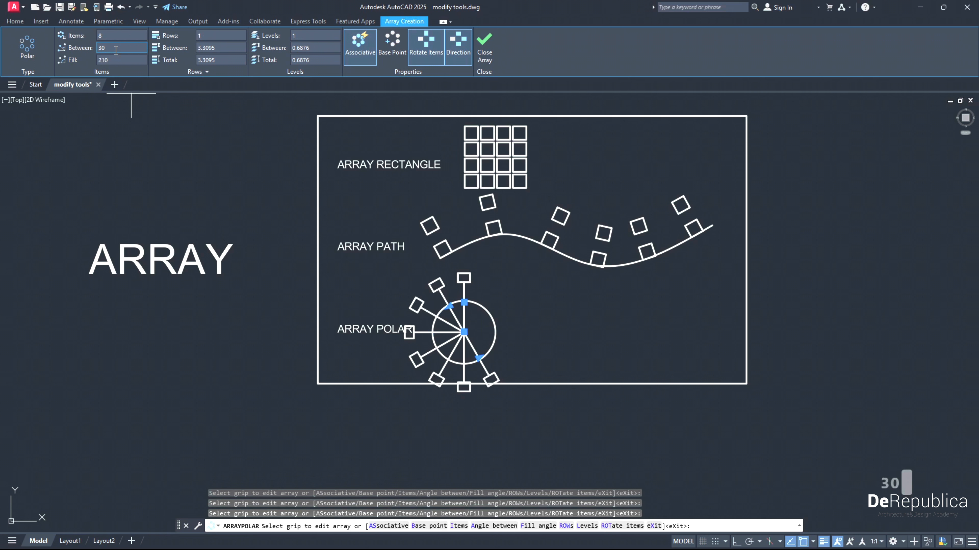
- Try angles of 60 and 90 degrees between the polar array's items
text(60)
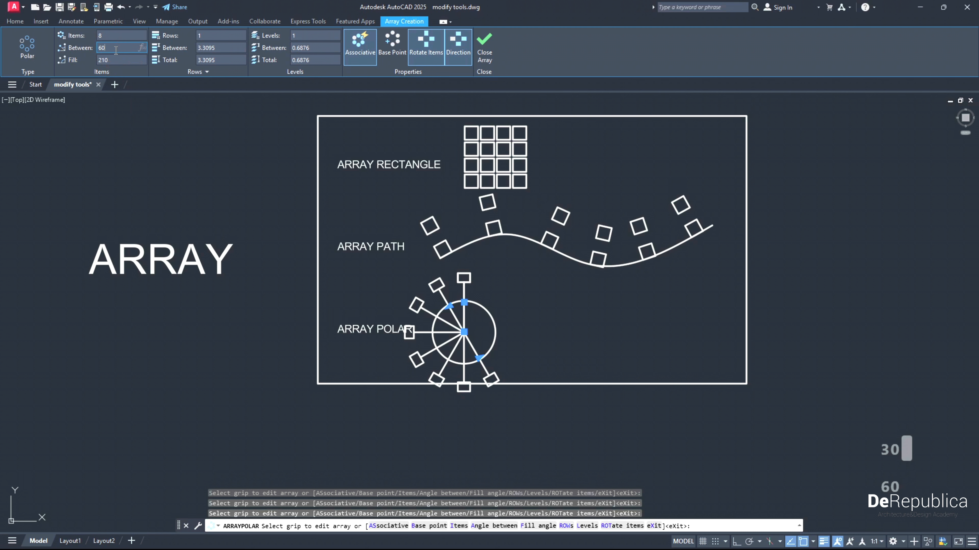
key(Return)
text(100)
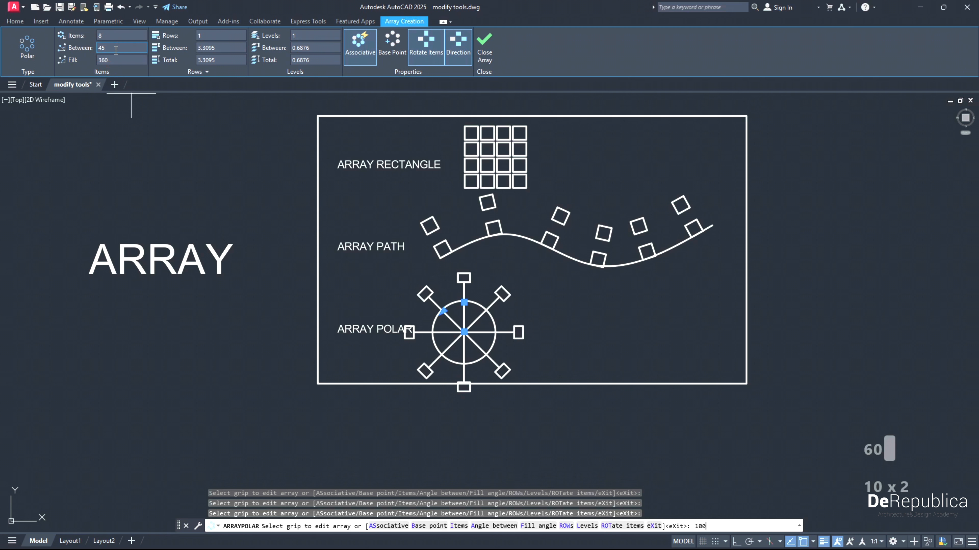
click(116, 51)
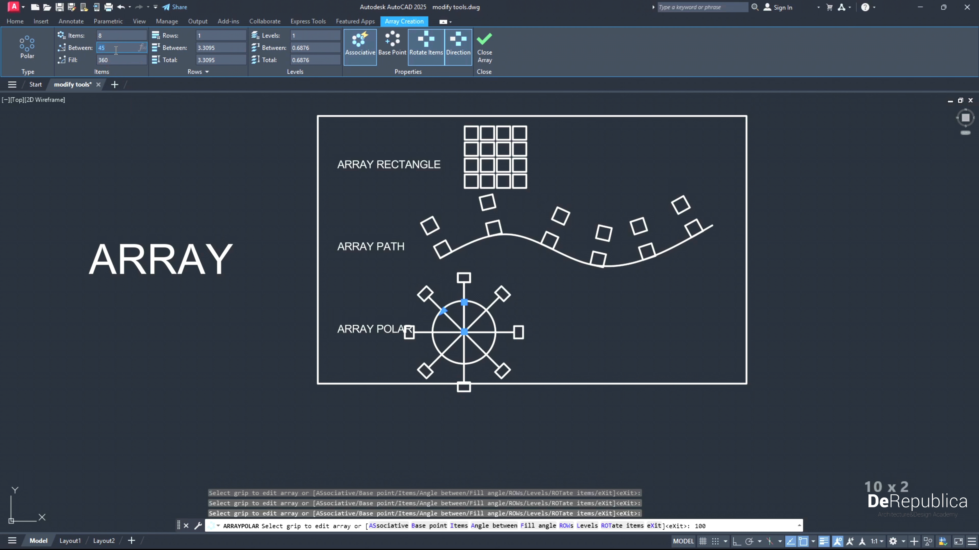
text(90)
key(Return)
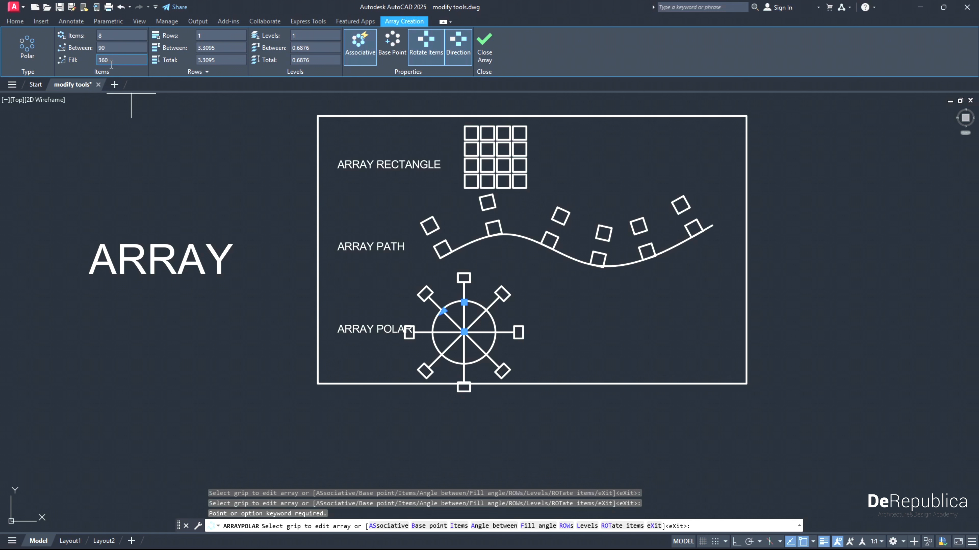
- Set the polar array's fill angle to 180 degrees and finish creating it
click(113, 63)
text(180)
key(Return)
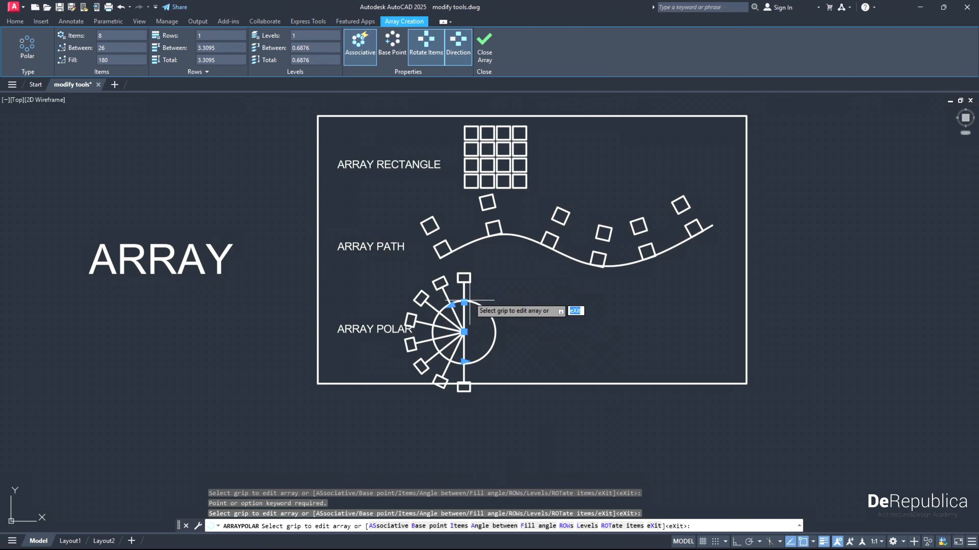
key(Return)
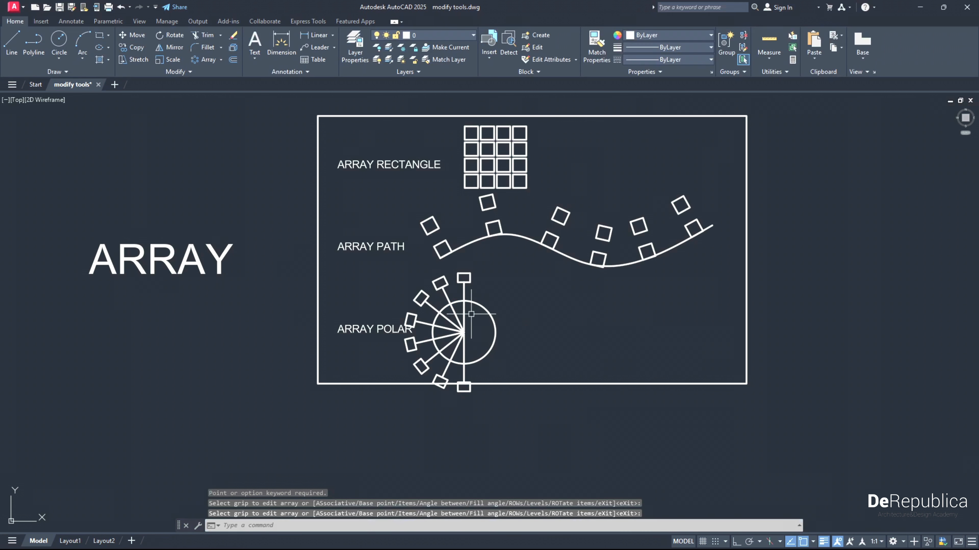
- Stretch the lower edge of the ARRAY exercise frame downward so it encloses the whole polar array
click(521, 388)
click(515, 380)
click(533, 385)
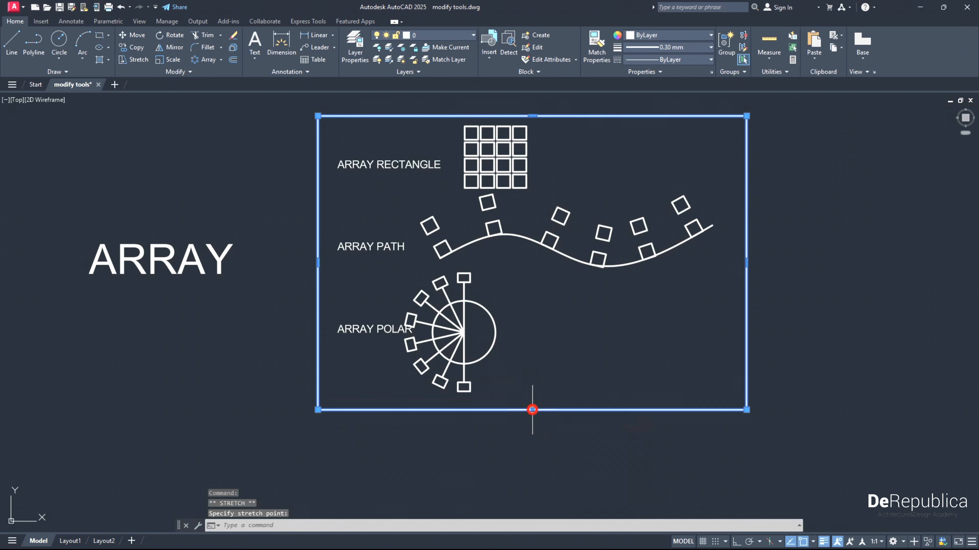
click(532, 410)
key(Escape)
- Move the polar array and its circle a short distance to the right, clear of the ARRAY POLAR label
click(511, 372)
click(458, 313)
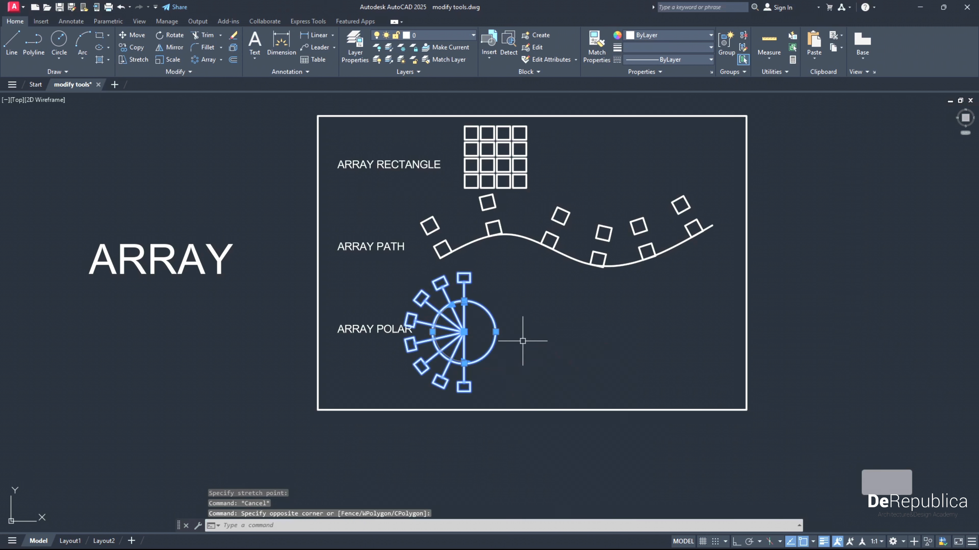
click(139, 35)
click(539, 354)
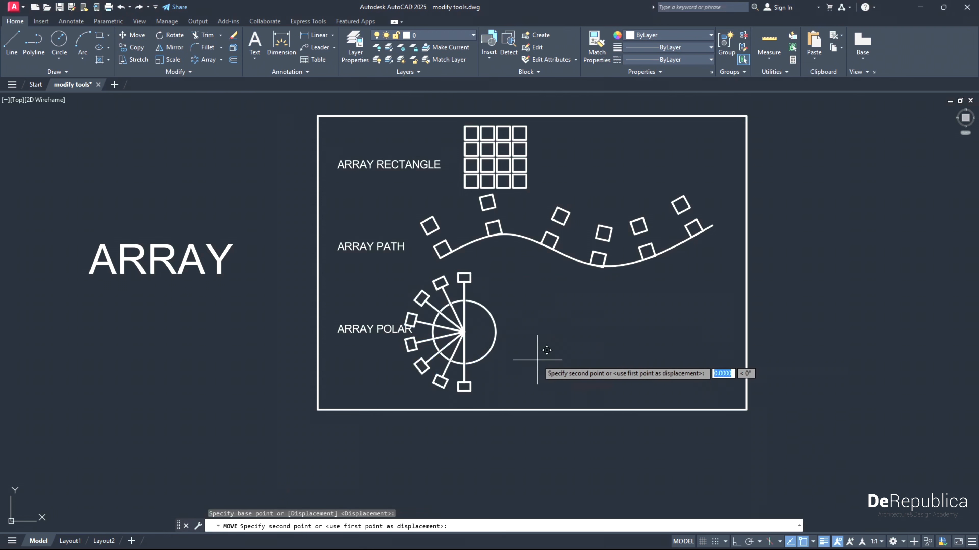
click(573, 356)
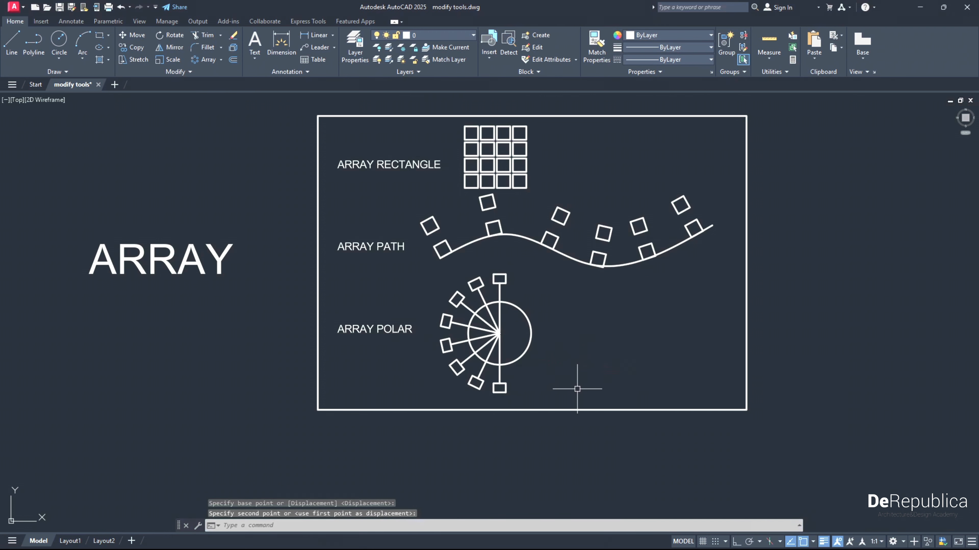
- Examine whether the red horizontal and blue vertical lines in the JOIN exercise are separate objects
middle_drag(580, 464, 534, 227)
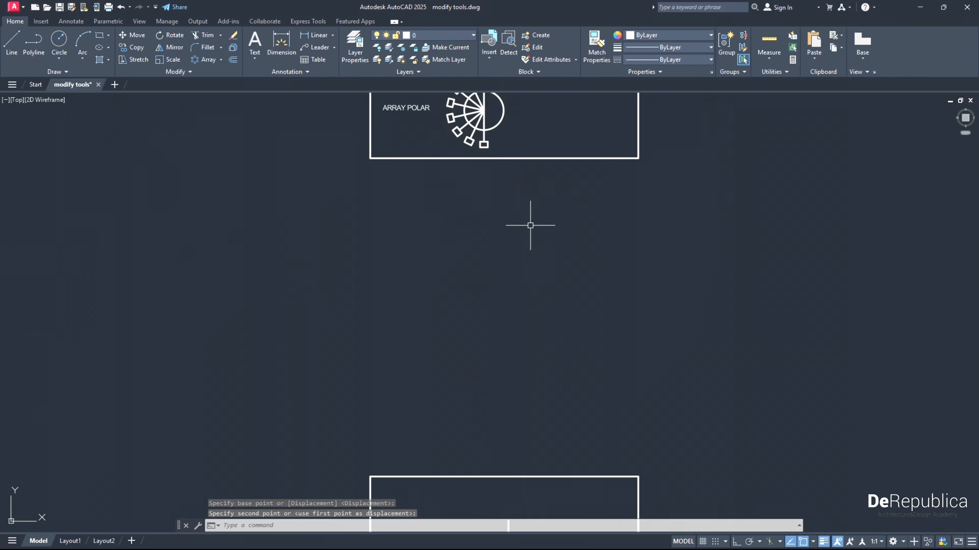
mouse_move(589, 418)
middle_down()
mouse_move(545, 277)
mouse_move(530, 174)
middle_up()
middle_drag(484, 359, 538, 319)
scroll(468, 344, up, 2)
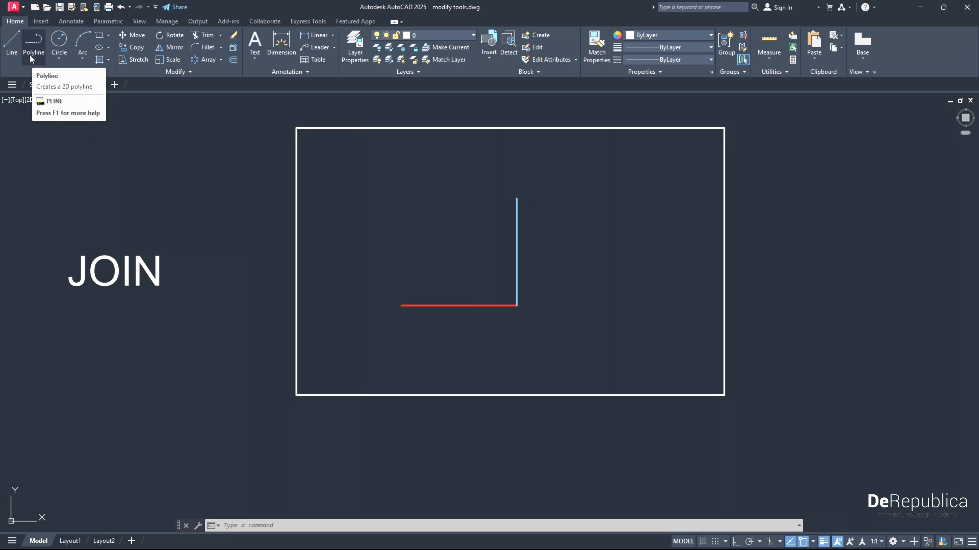
click(465, 305)
click(517, 248)
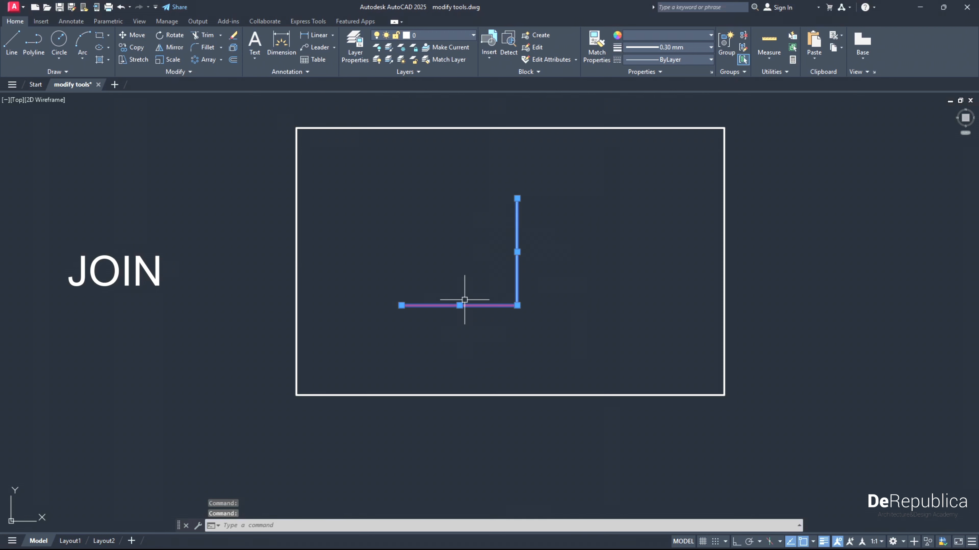
key(Escape)
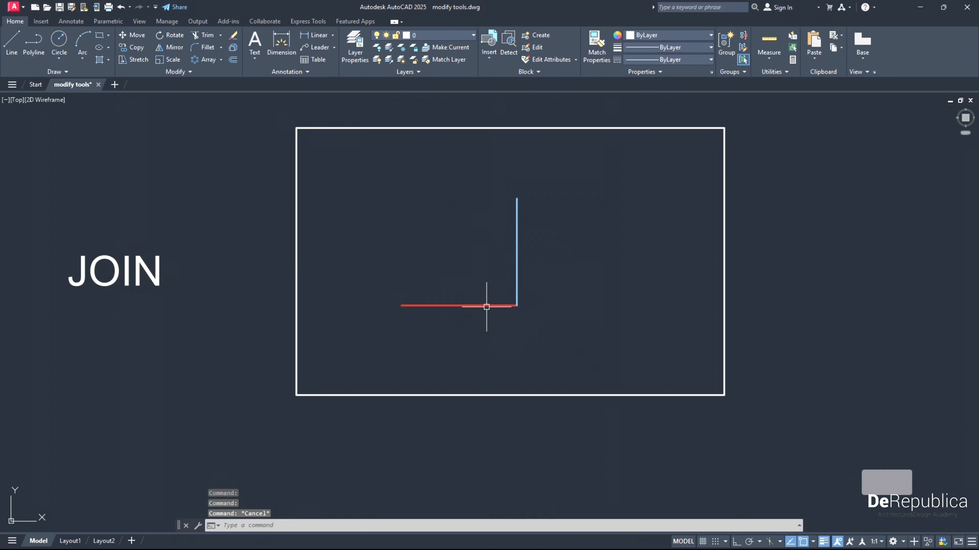
click(517, 267)
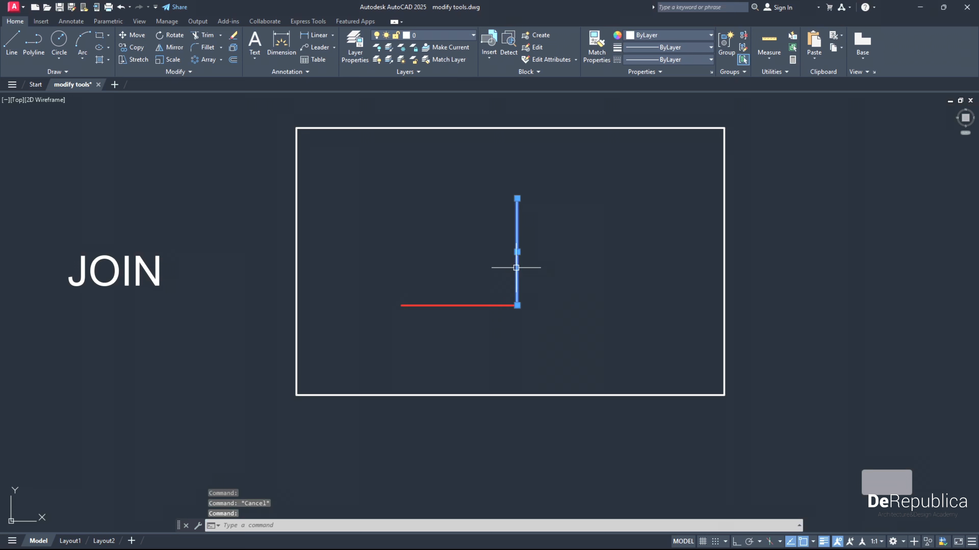
click(480, 306)
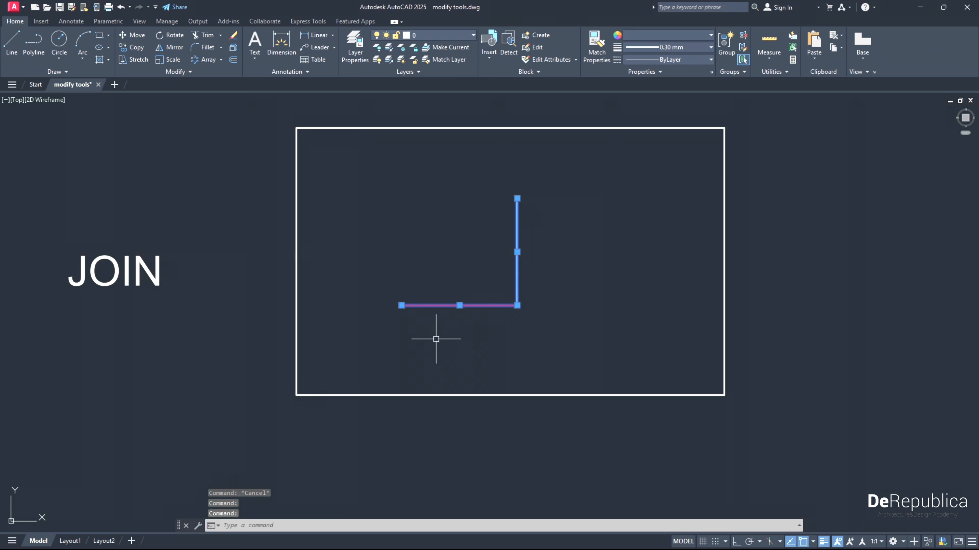
key(Escape)
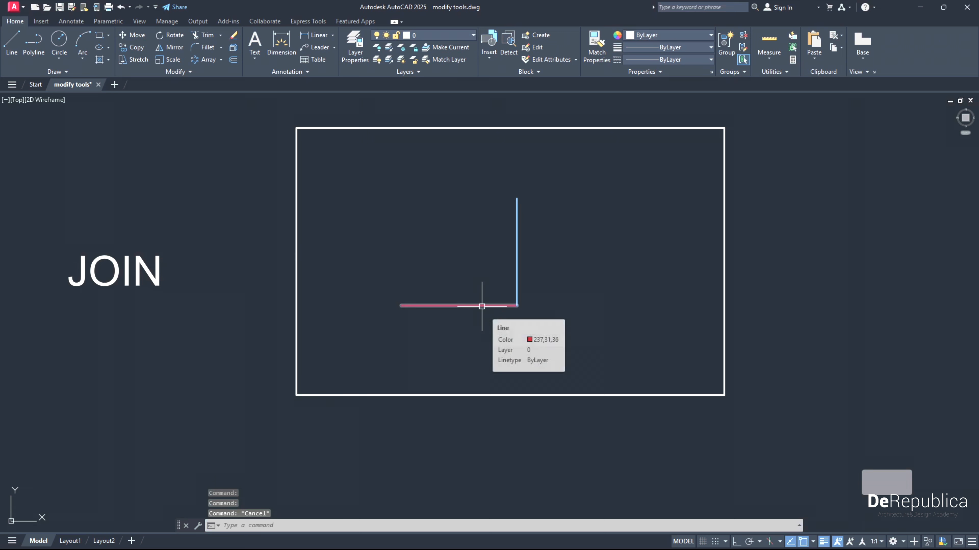
click(482, 305)
key(Escape)
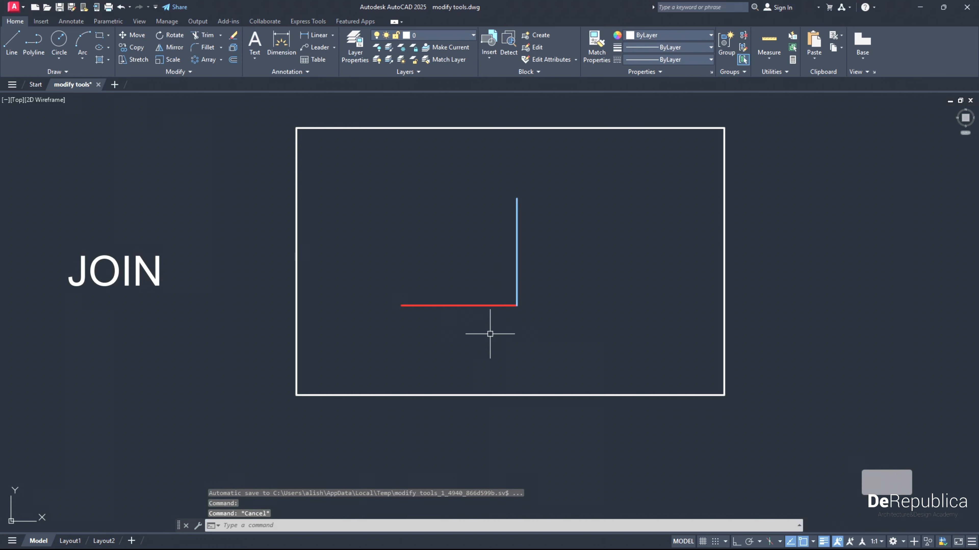
- Join the red horizontal and blue vertical lines in the JOIN exercise into one polyline and check the result
click(530, 327)
click(487, 284)
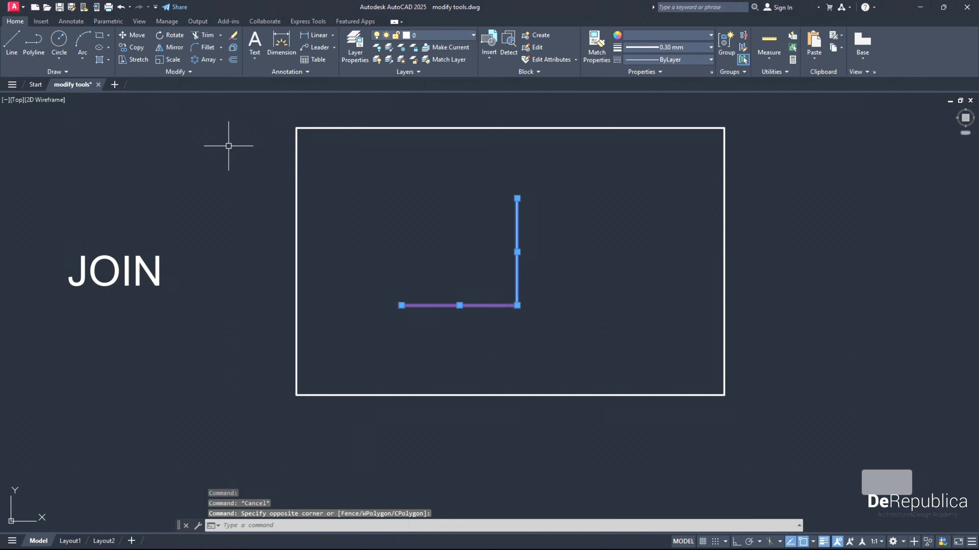
click(191, 72)
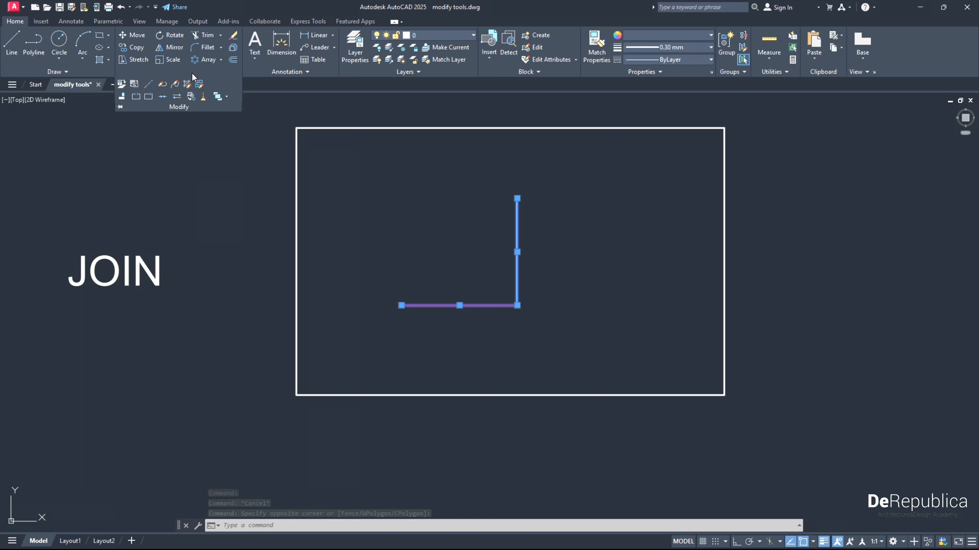
click(162, 97)
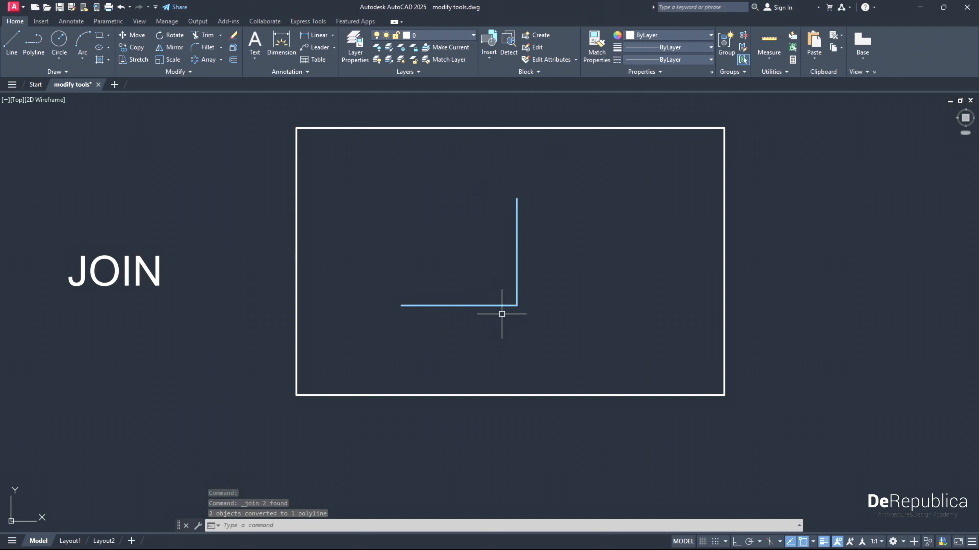
click(511, 307)
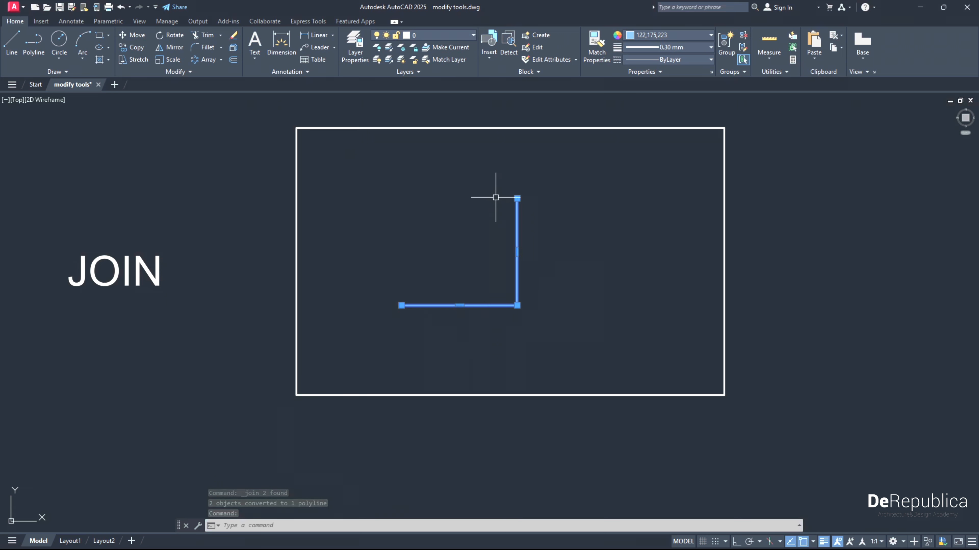
key(Escape)
- Select the red rectangle inside the frame of the EXPLODE exercise
scroll(494, 274, down, 2)
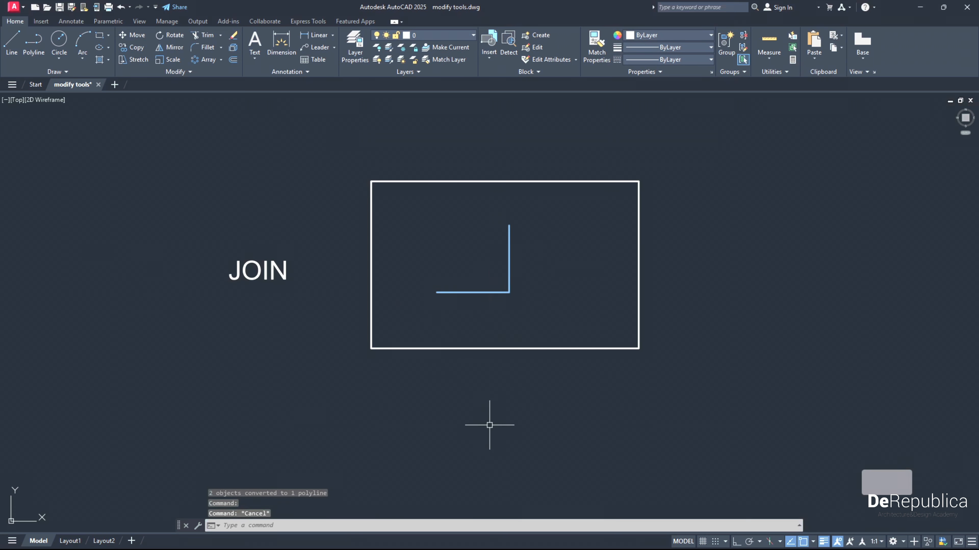
middle_drag(492, 422, 467, 241)
scroll(455, 355, down, 2)
middle_drag(454, 356, 430, 269)
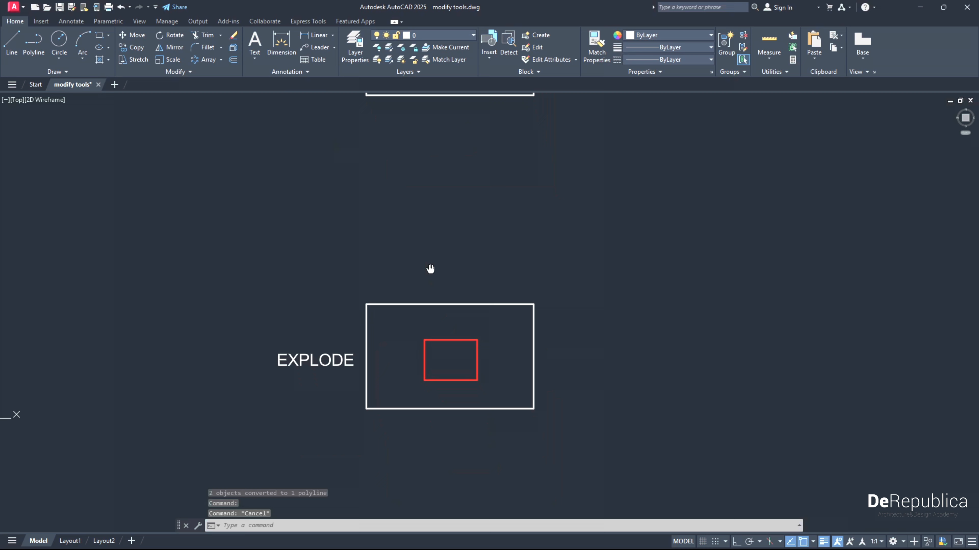
scroll(444, 401, up, 2)
scroll(421, 394, up, 2)
scroll(421, 394, down, 2)
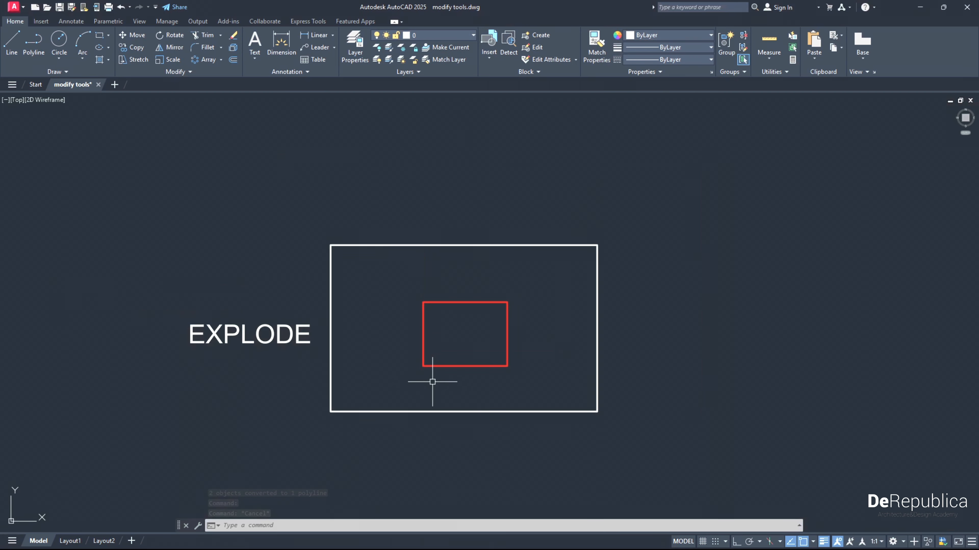
click(450, 365)
scroll(445, 382, up, 2)
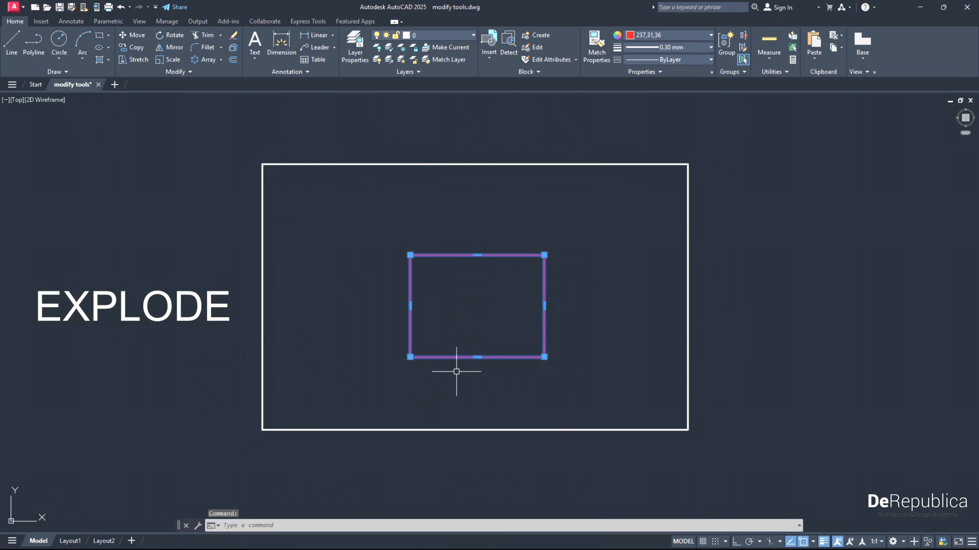
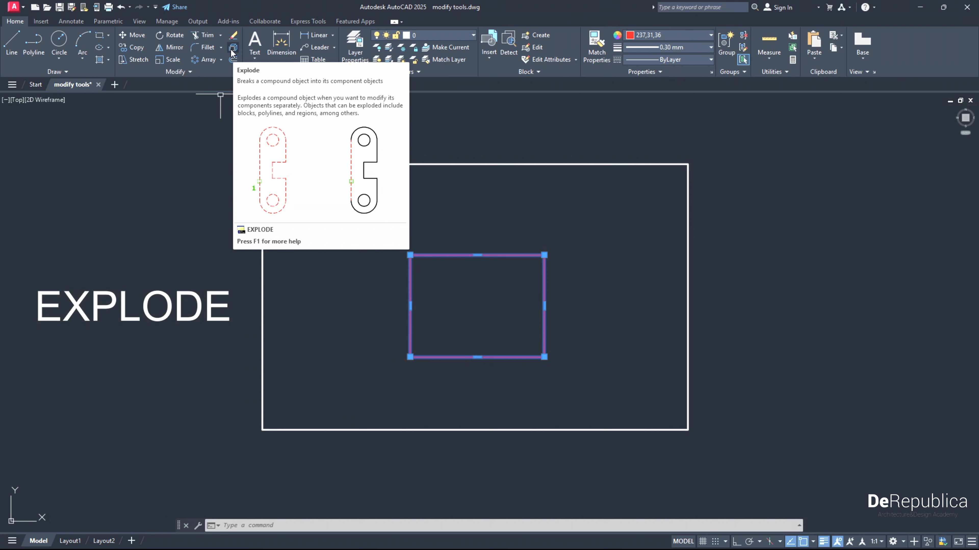
- Explode the red rectangle in the EXPLODE exercise into separate lines and select each of its four sides individually to check
click(232, 48)
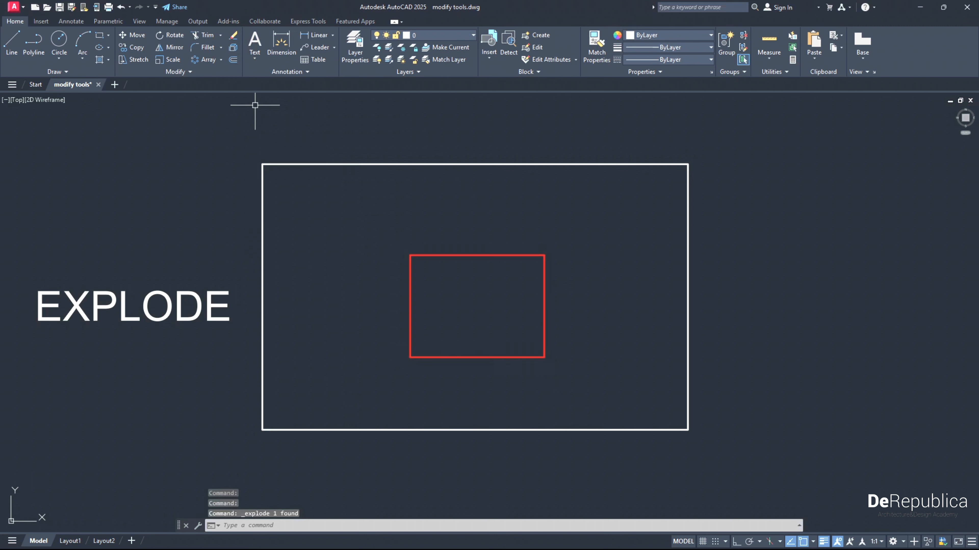
click(409, 304)
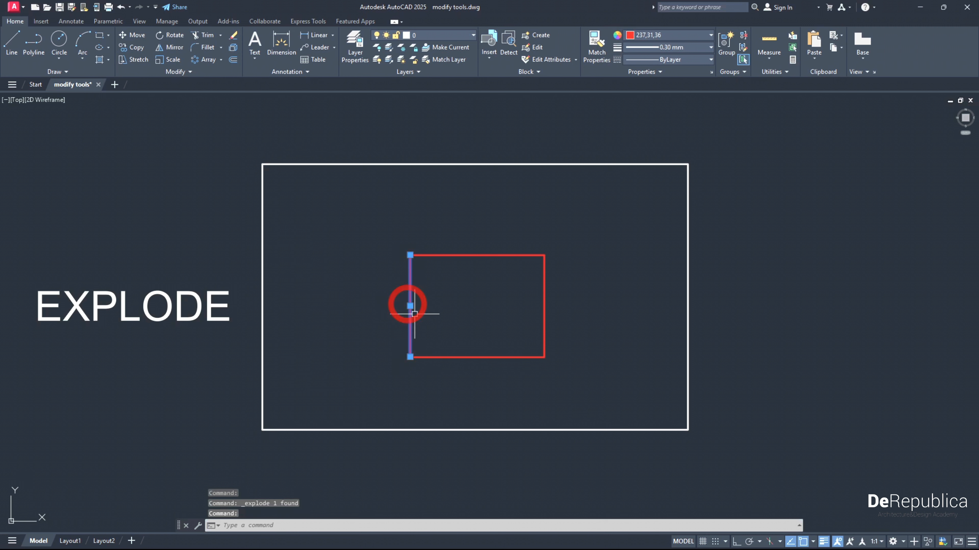
click(458, 255)
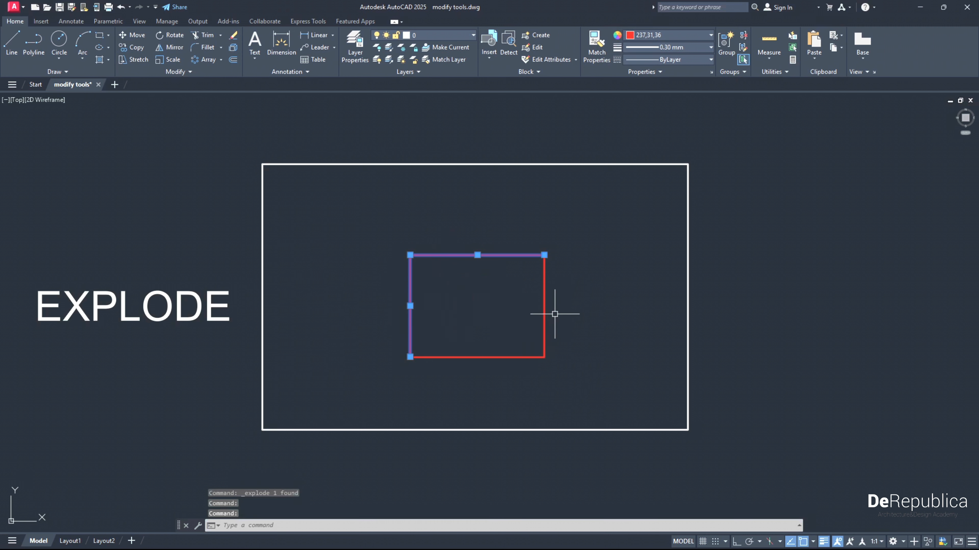
click(544, 294)
click(516, 357)
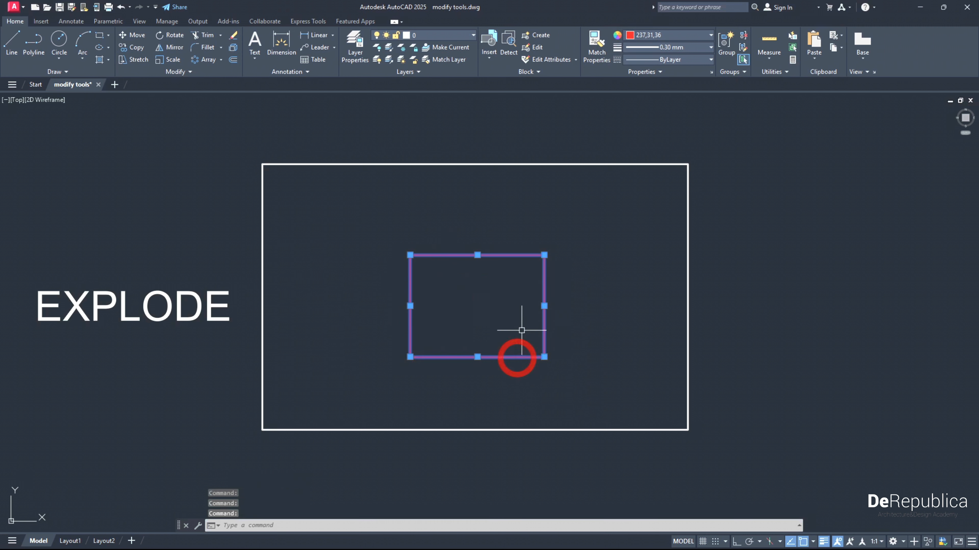
middle_drag(509, 470, 509, 256)
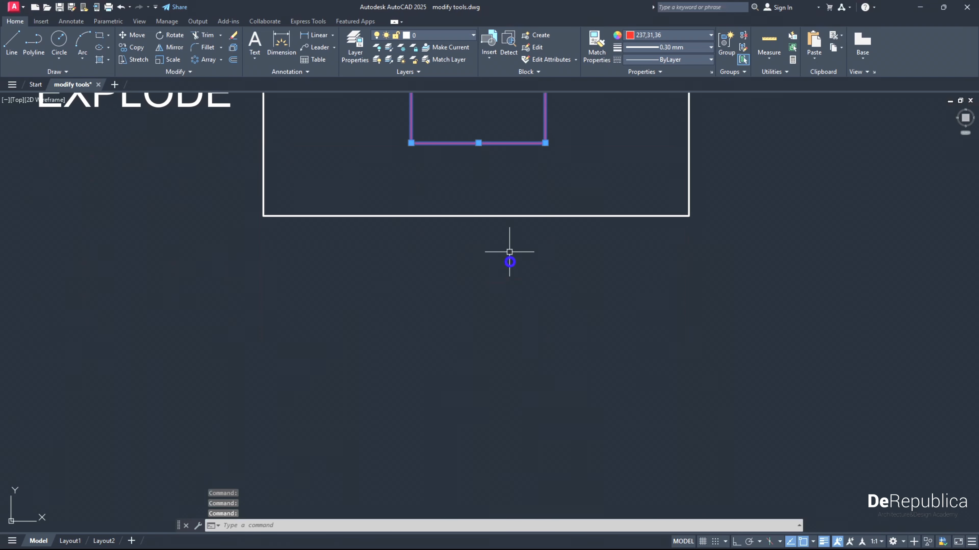
scroll(512, 285, down, 4)
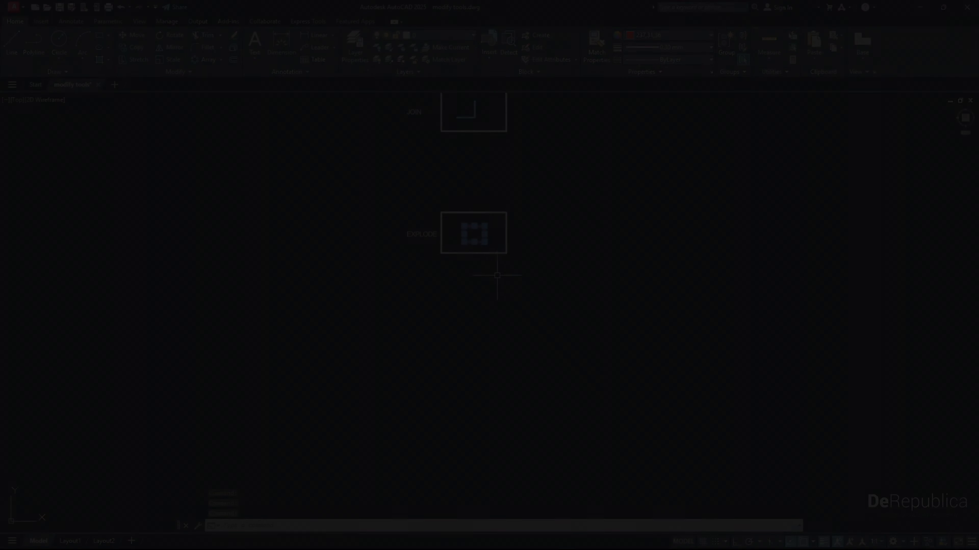